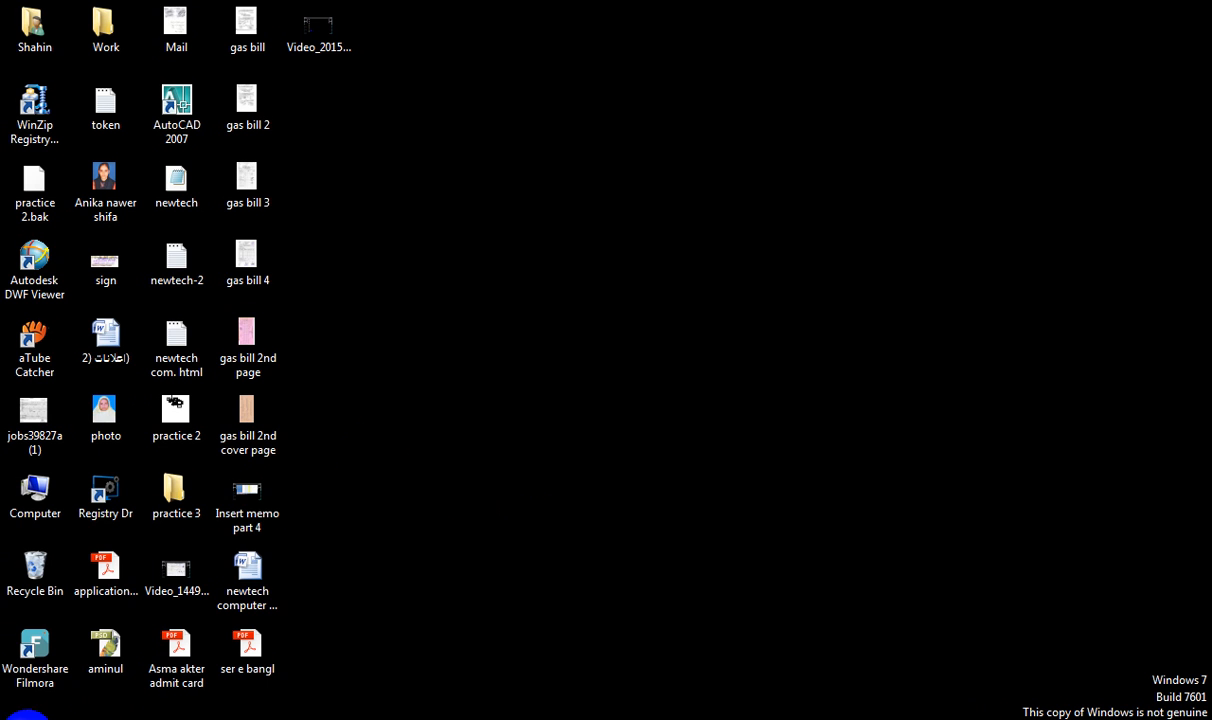
Start Microsoft Office Word 2007 from the installed Microsoft Office programs to get a blank document
{"action": "left_click", "coordinate": [22, 712]}
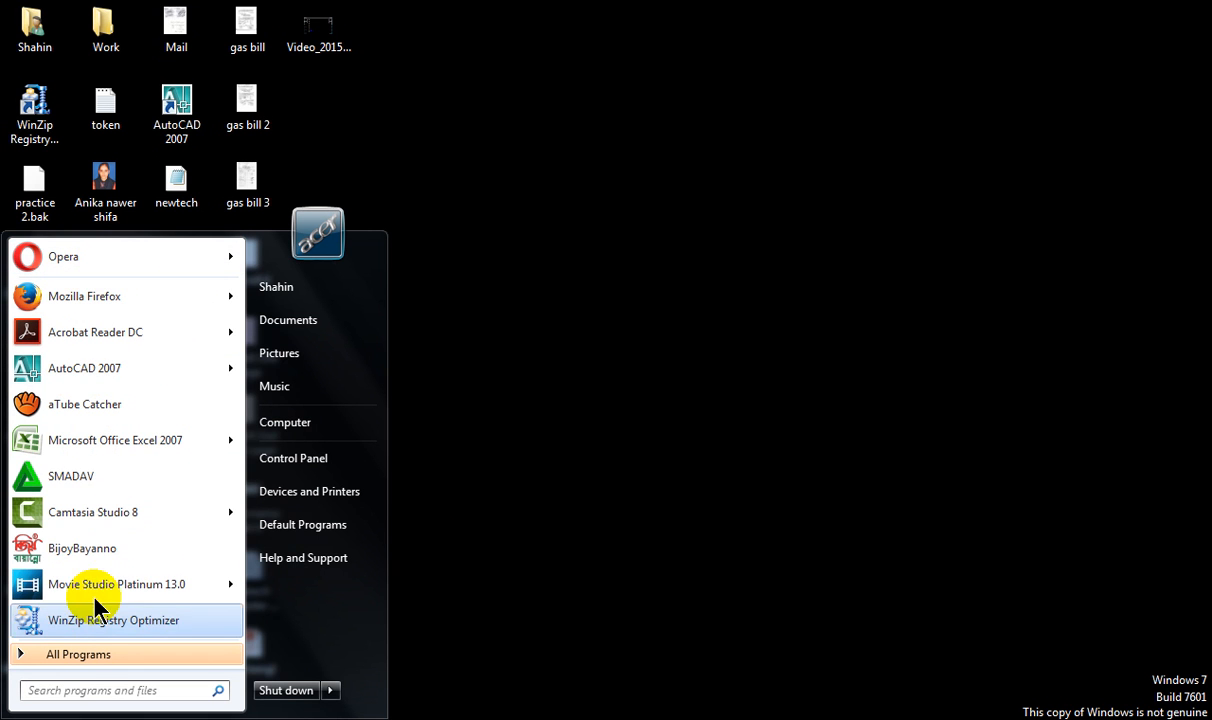
{"action": "left_click", "coordinate": [77, 654]}
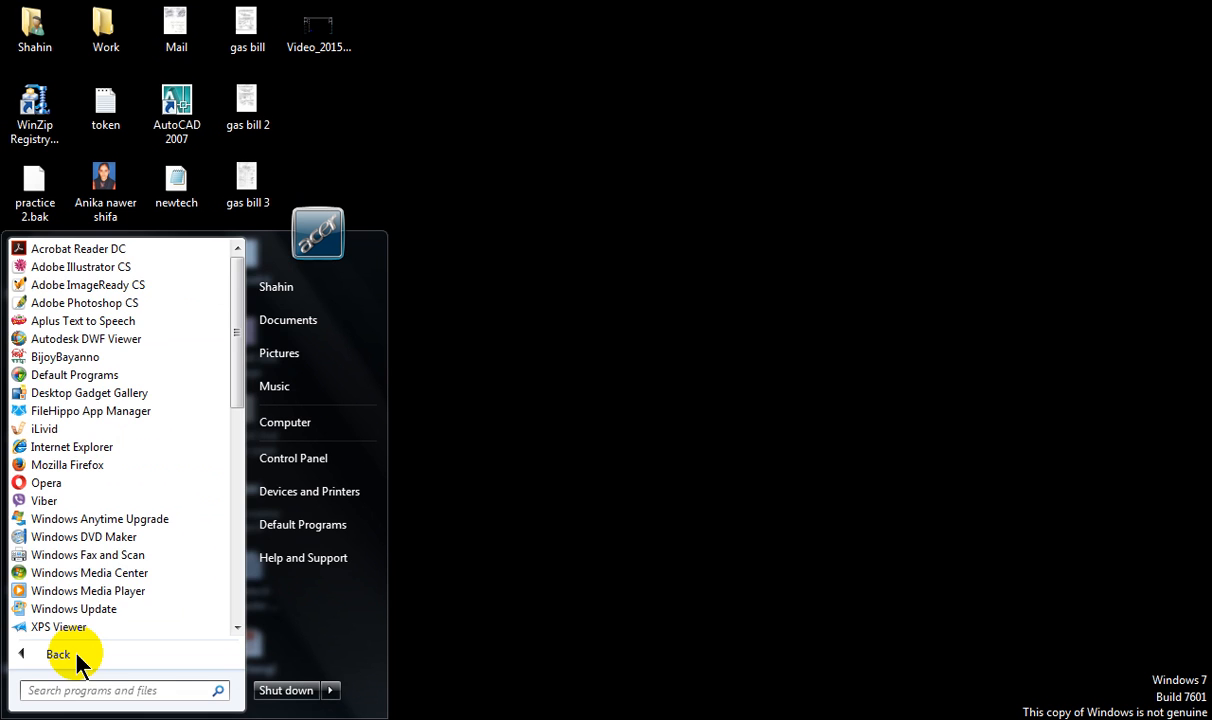
{"action": "scroll", "coordinate": [85, 562], "scroll_direction": "down", "scroll_amount": 5}
{"action": "scroll", "coordinate": [100, 490], "scroll_direction": "down", "scroll_amount": 2}
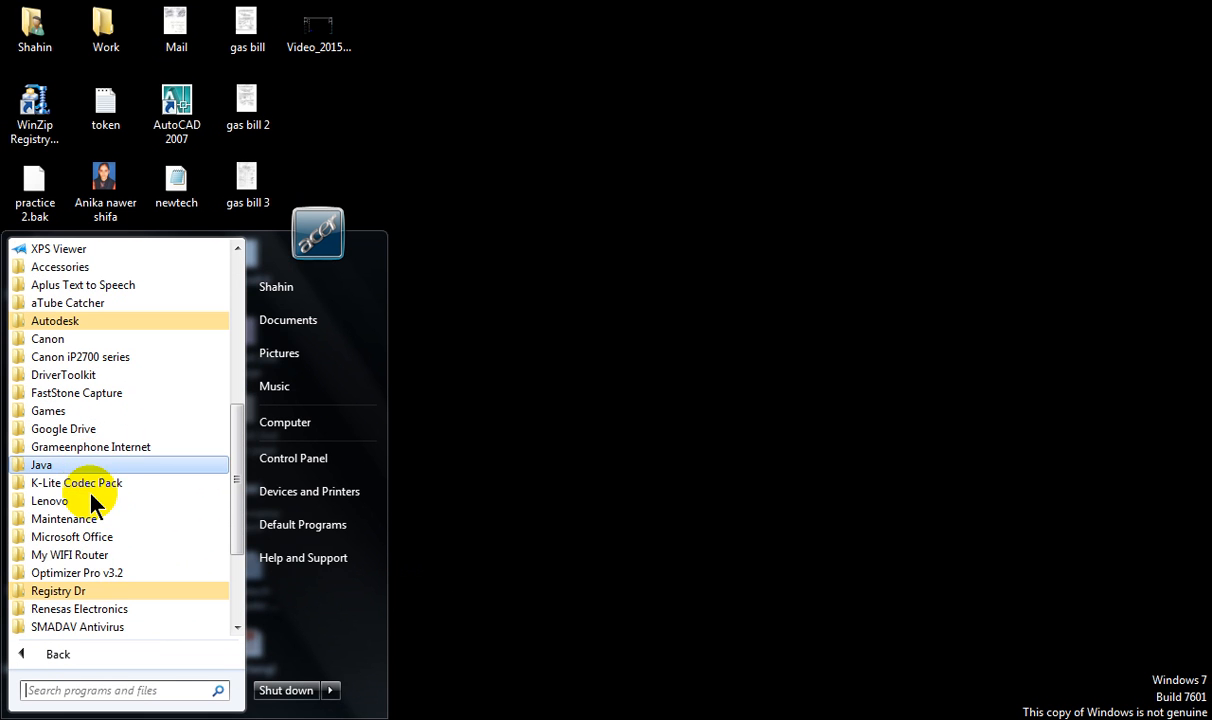
{"action": "left_click", "coordinate": [136, 540]}
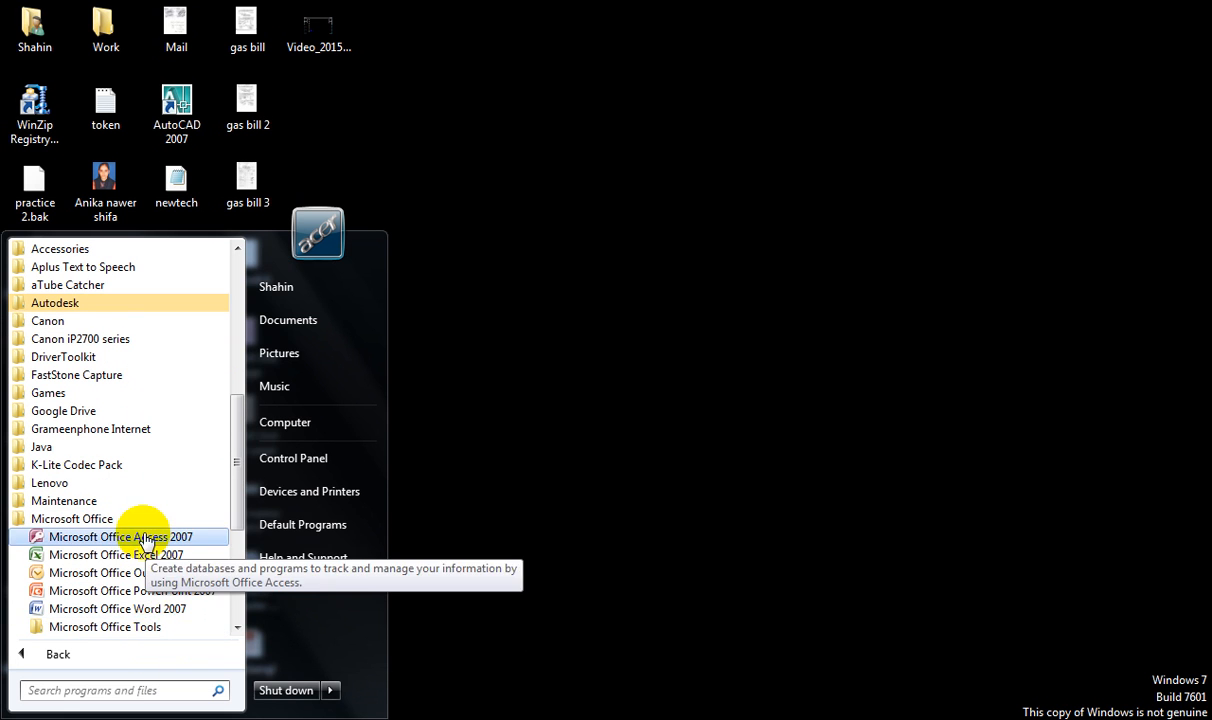
{"action": "left_click", "coordinate": [163, 612]}
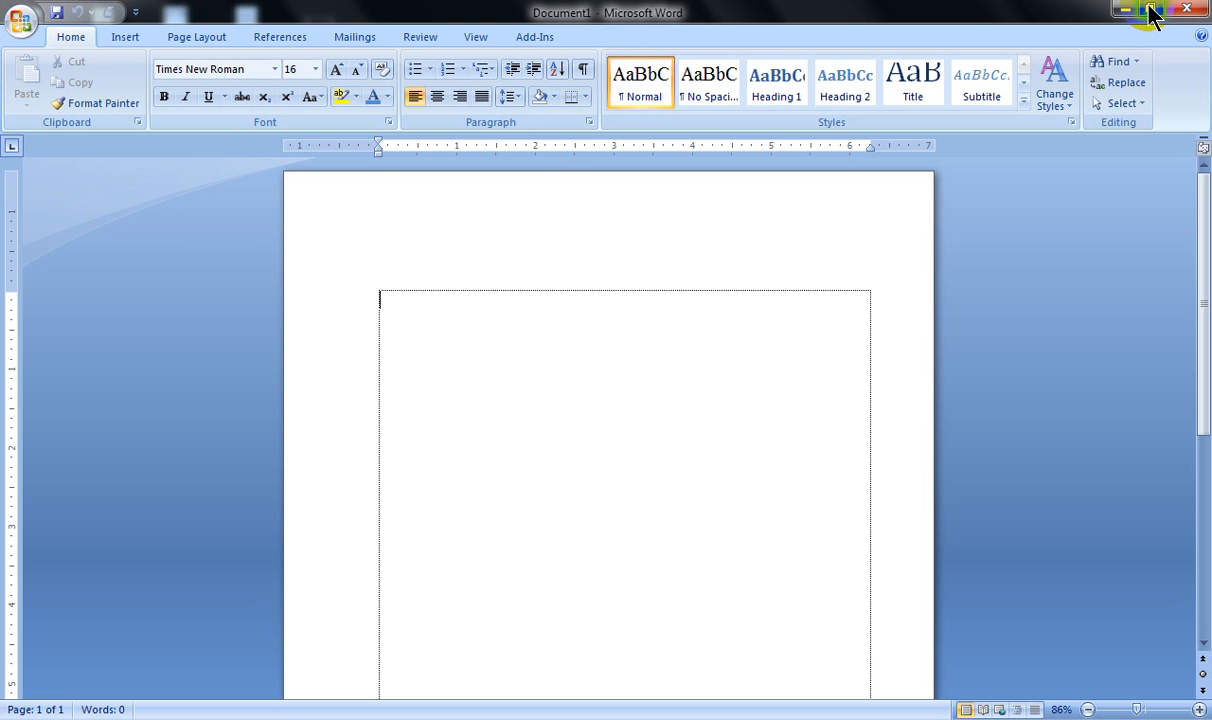
Restore the document window to a smaller size, resize and move it on the desktop, and maximize it again
{"action": "left_click", "coordinate": [1150, 12]}
{"action": "left_click_drag", "start_coordinate": [498, 30], "coordinate": [520, 78]}
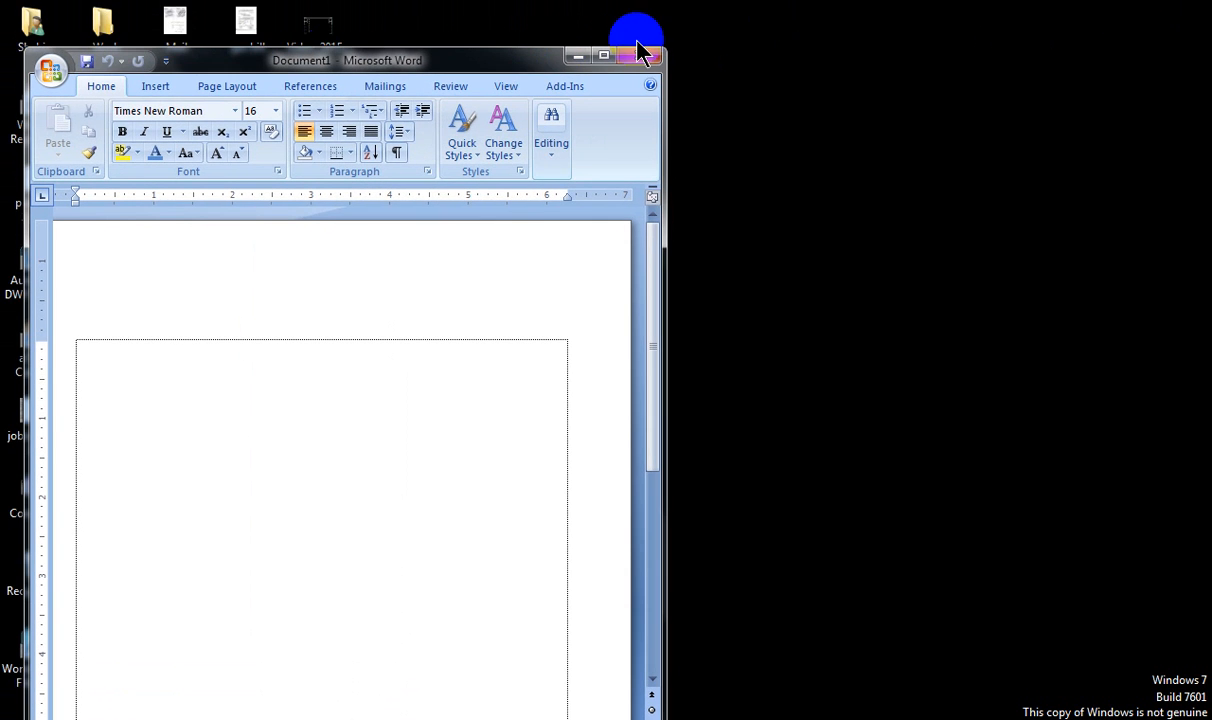
{"action": "left_click_drag", "start_coordinate": [642, 107], "coordinate": [601, 281]}
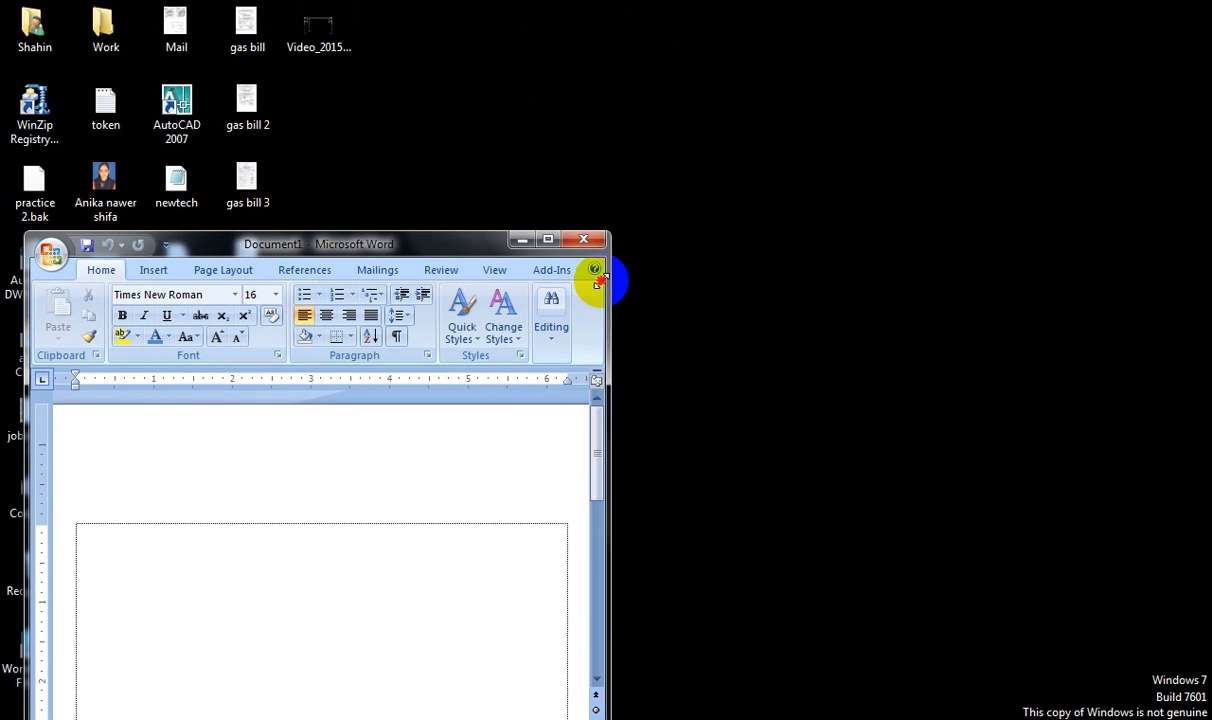
{"action": "left_click_drag", "start_coordinate": [444, 290], "coordinate": [612, 130]}
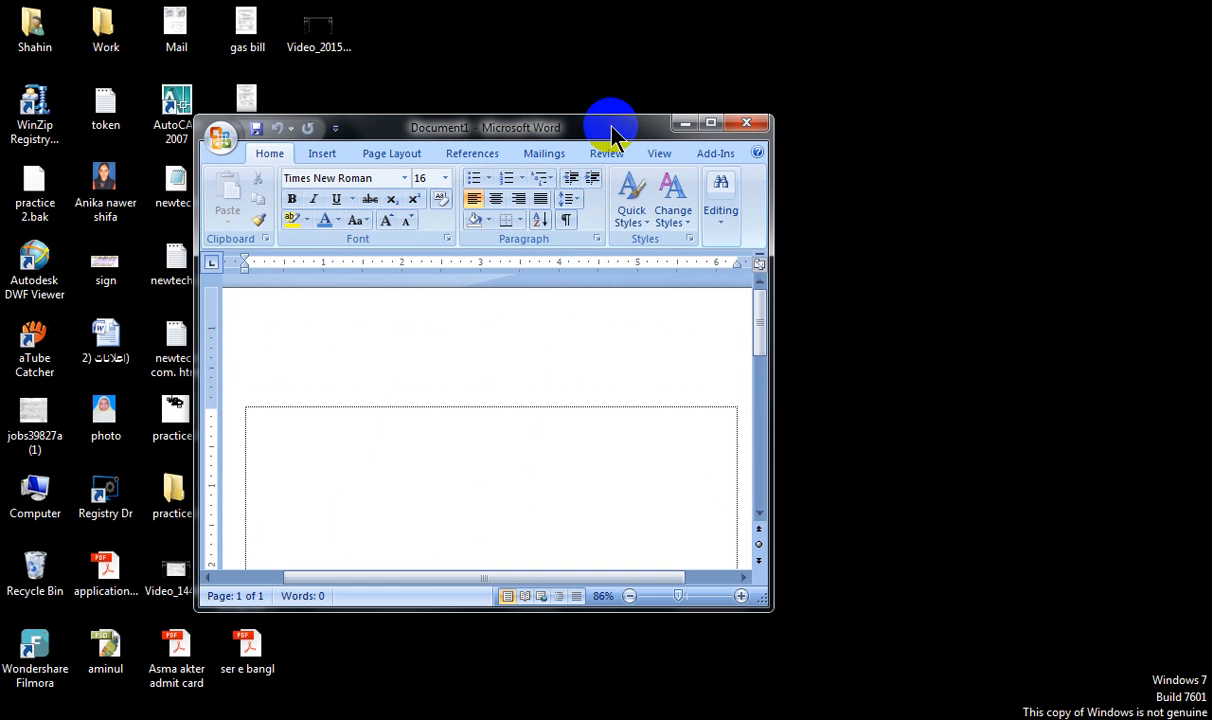
{"action": "left_click", "coordinate": [711, 124]}
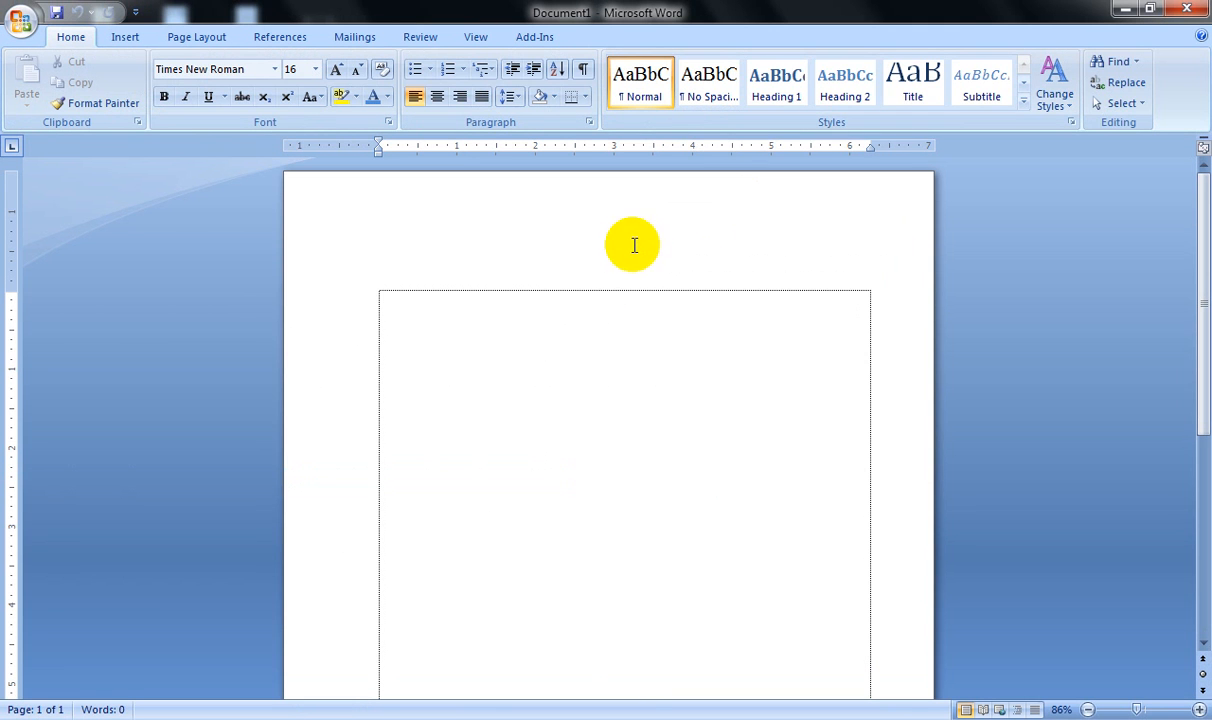
Minimize the blank document's window to the desktop and bring it back on screen
{"action": "left_click", "coordinate": [1124, 15]}
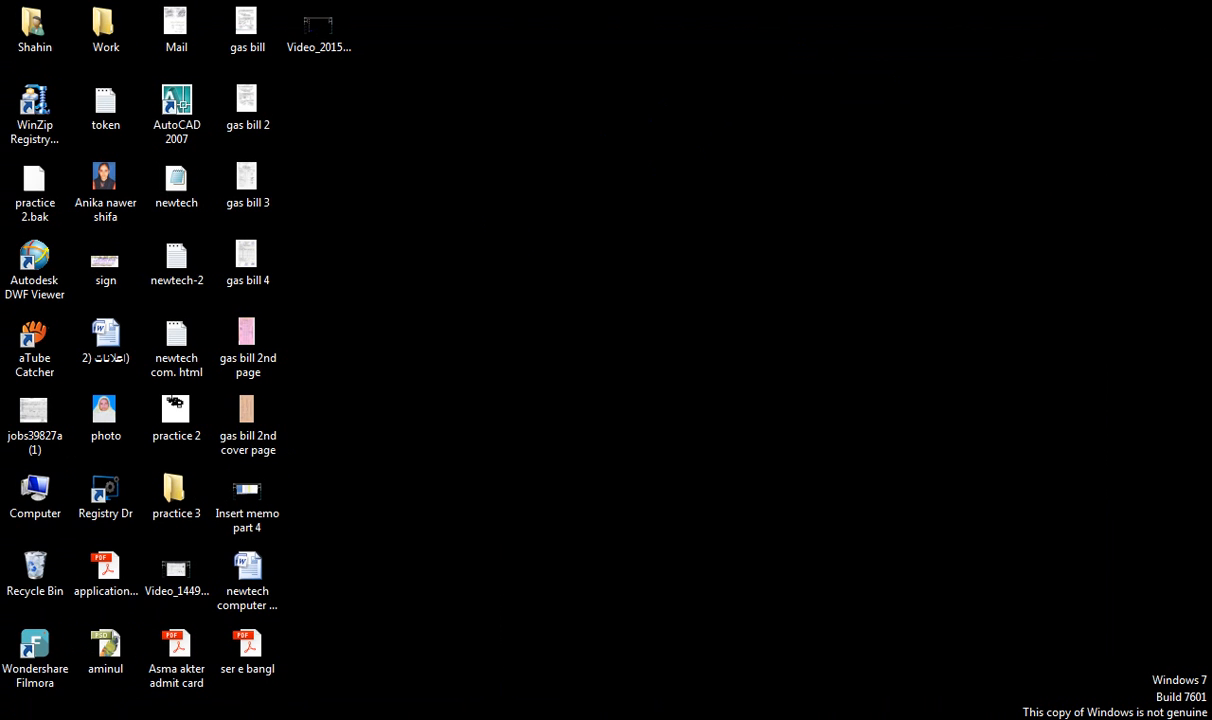
{"action": "mouse_move", "coordinate": [123, 718]}
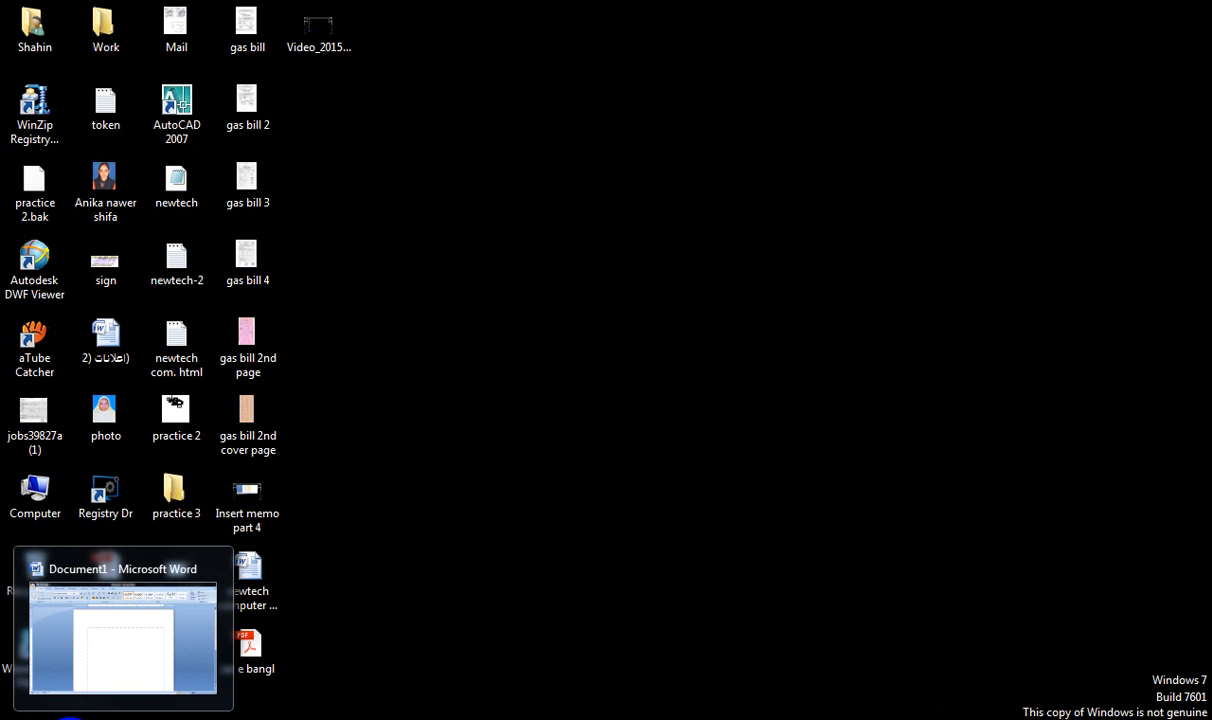
{"action": "left_click", "coordinate": [83, 716]}
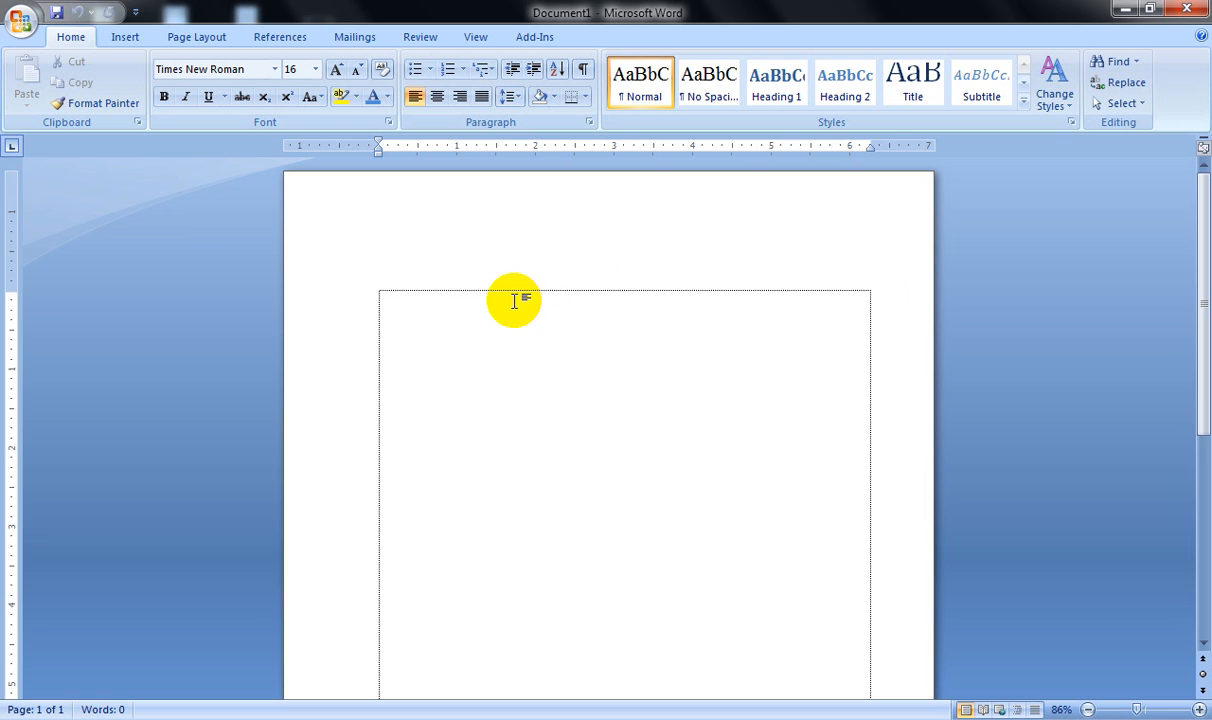
Examine the file commands and recent documents, and the Home, Insert, Page Layout, Mailings, Review, View and Add-Ins command sets
{"action": "left_click", "coordinate": [22, 24]}
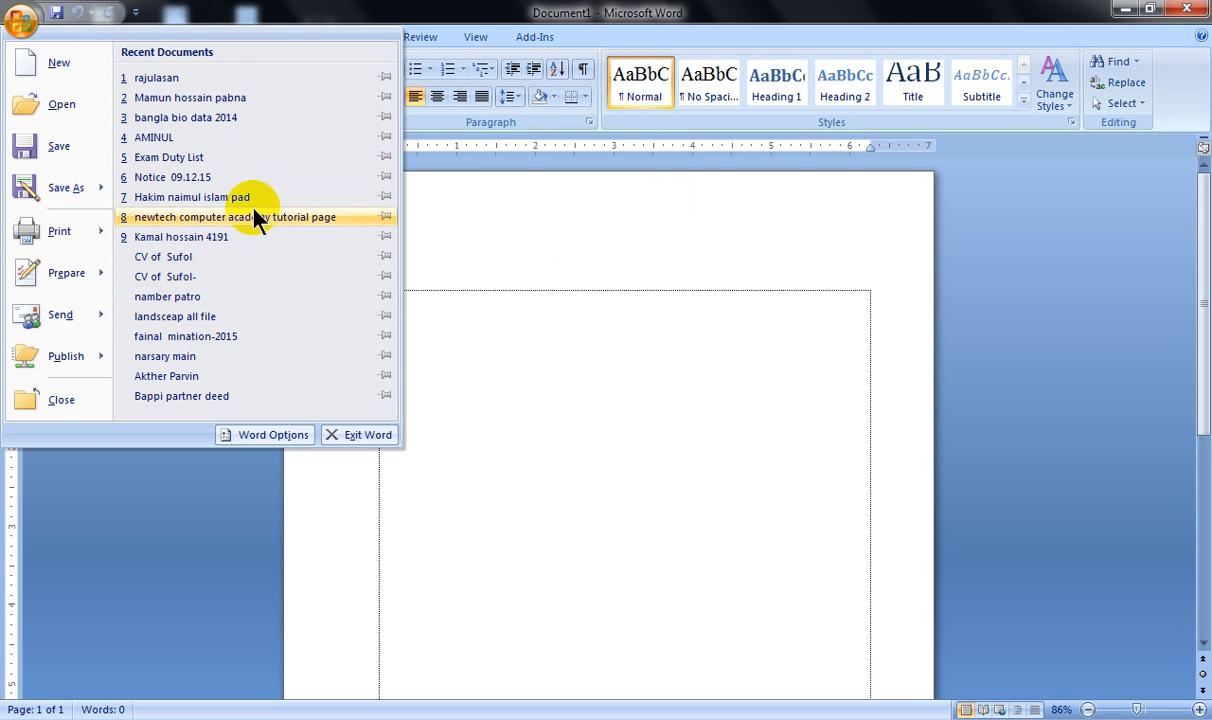
{"action": "left_click", "coordinate": [580, 257]}
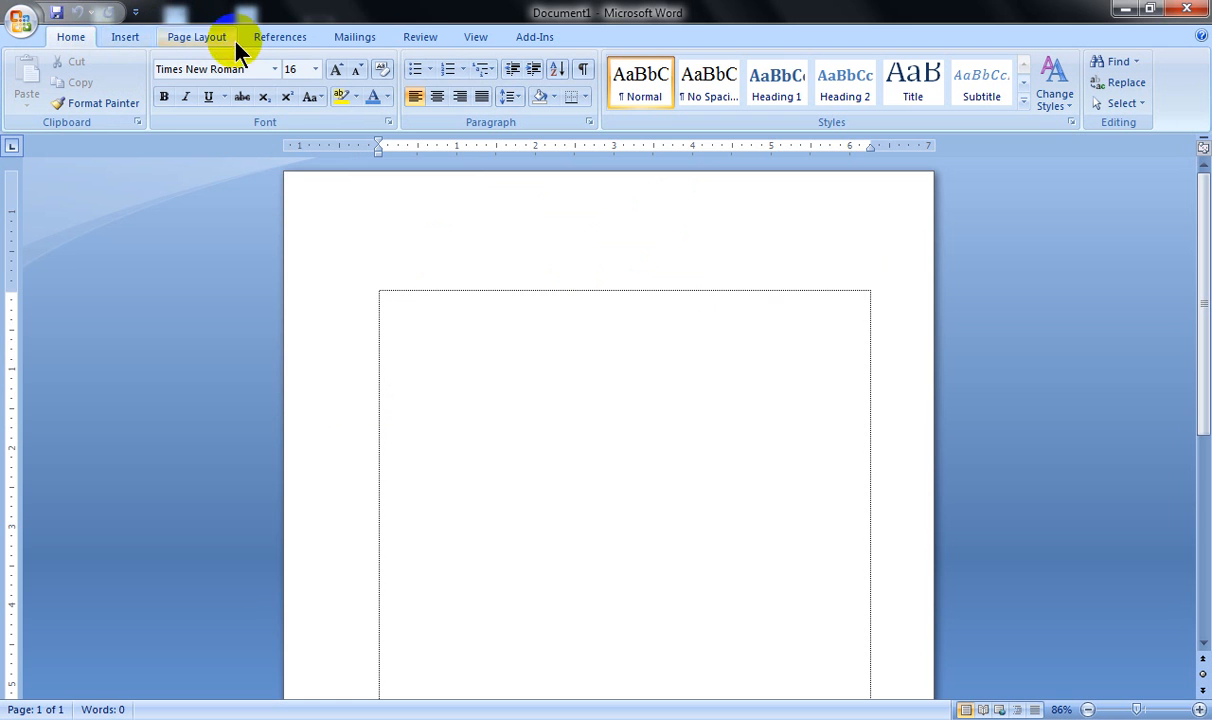
{"action": "left_click", "coordinate": [68, 37]}
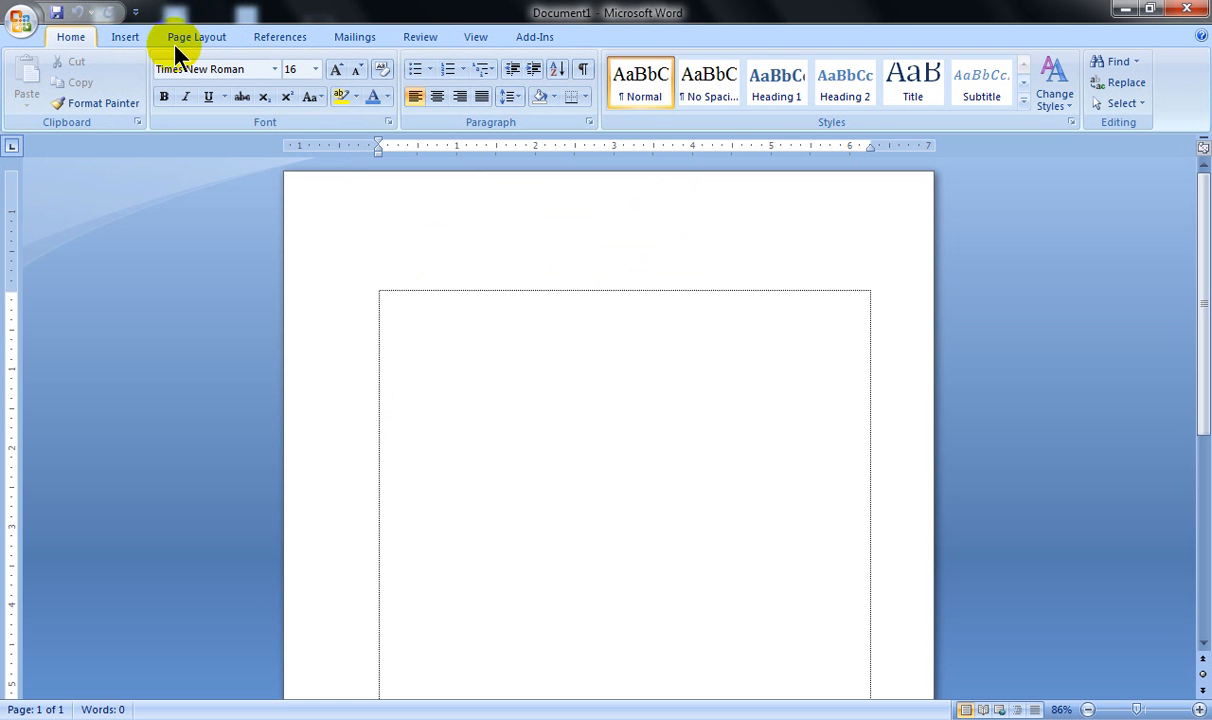
{"action": "left_click", "coordinate": [125, 40]}
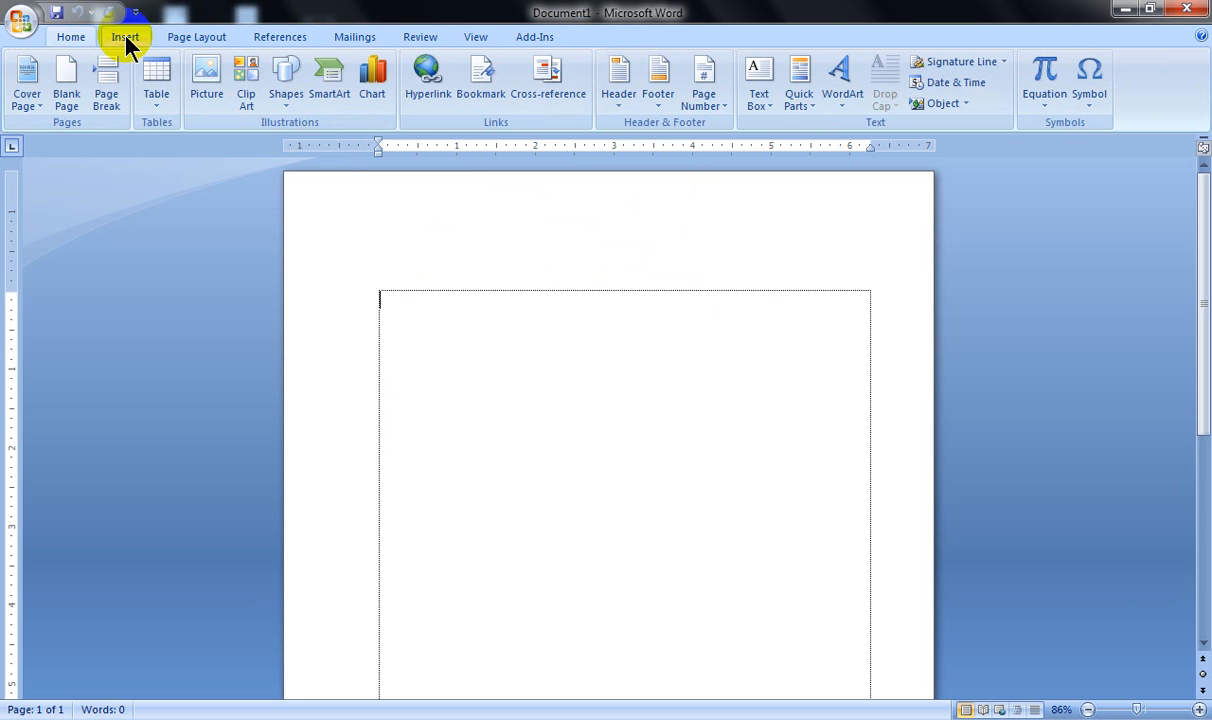
{"action": "left_click", "coordinate": [183, 40]}
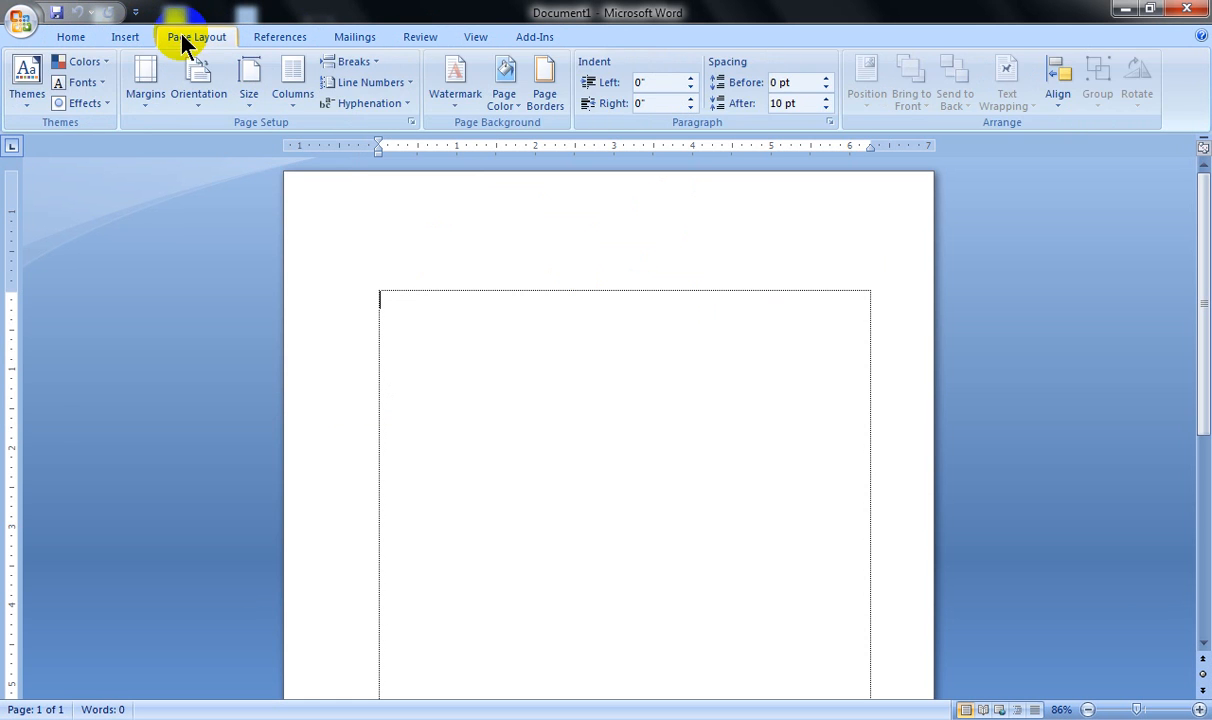
{"action": "left_click", "coordinate": [360, 40]}
{"action": "left_click", "coordinate": [418, 40]}
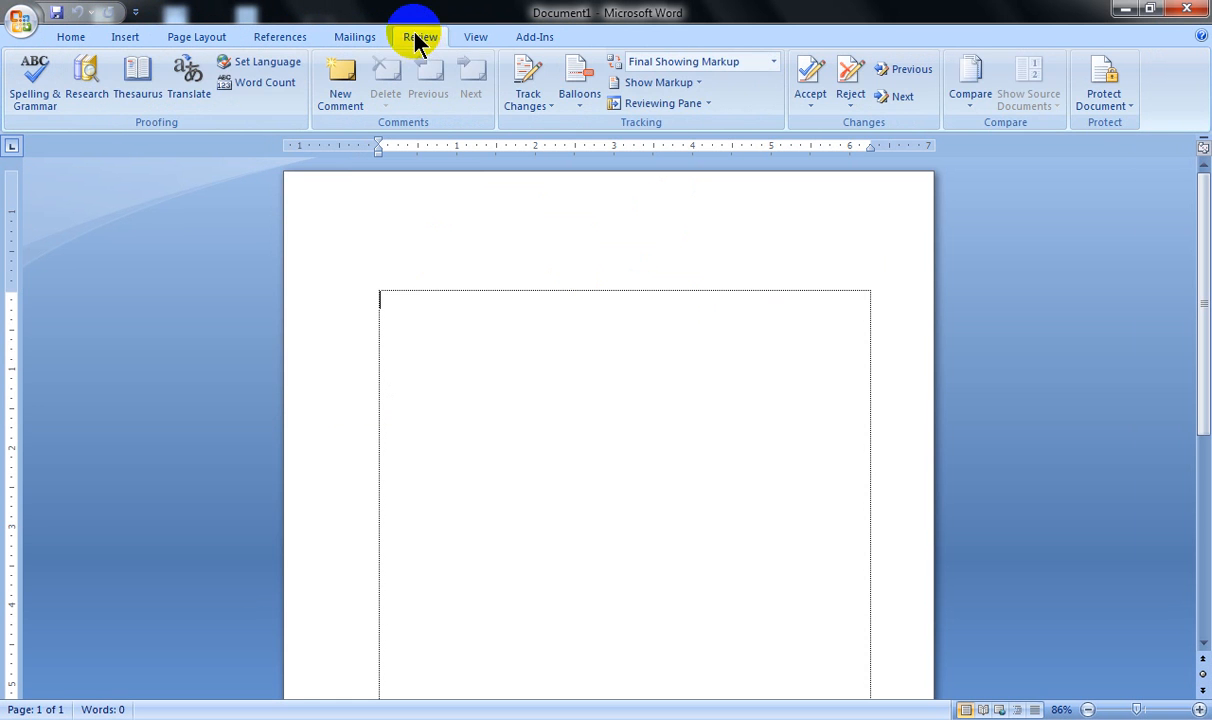
{"action": "left_click", "coordinate": [483, 42]}
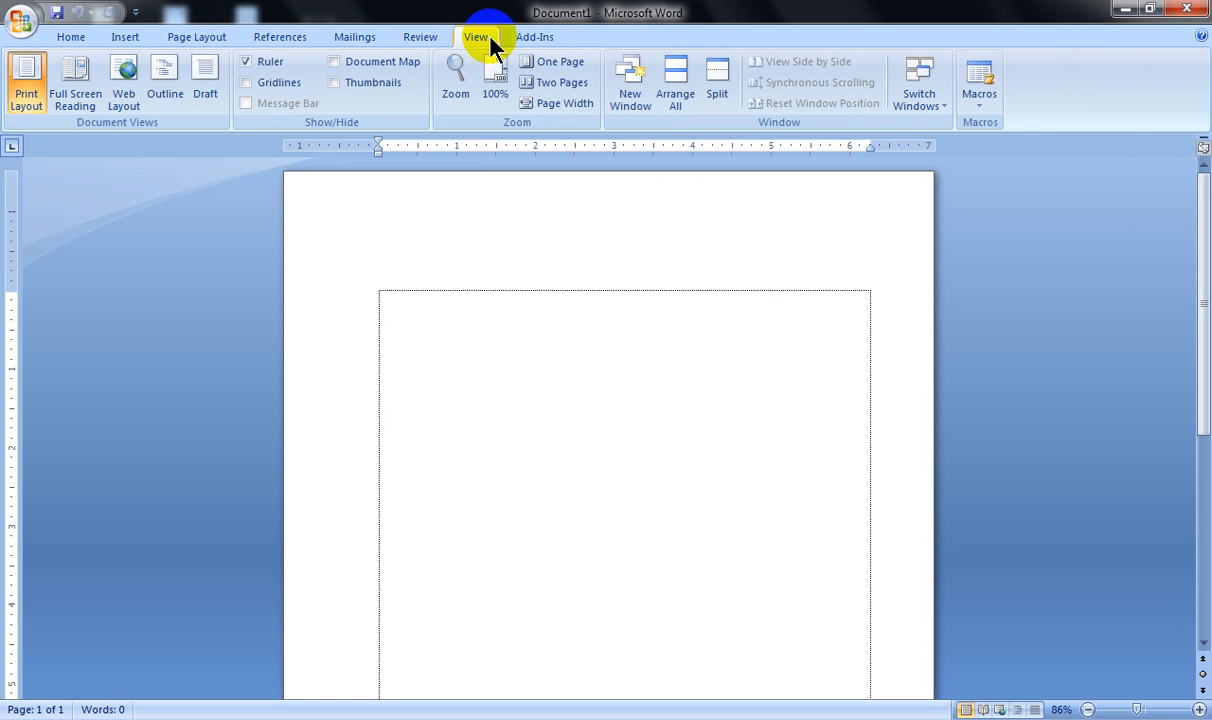
{"action": "left_click", "coordinate": [549, 42]}
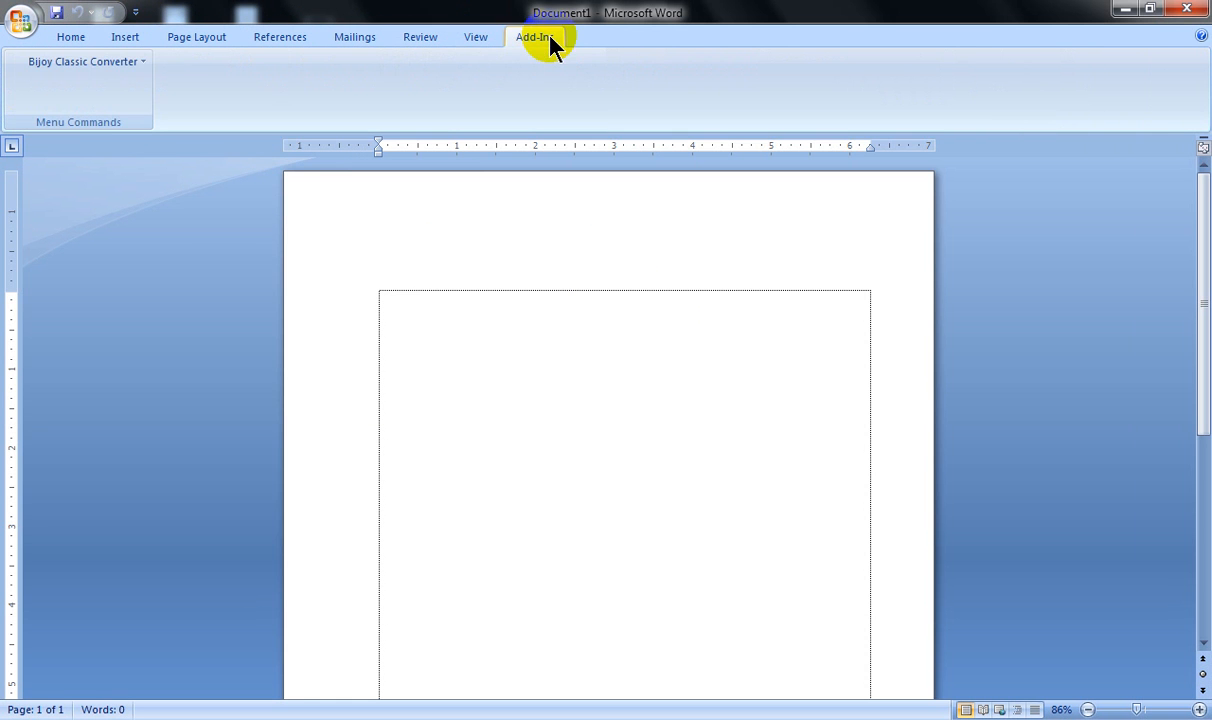
{"action": "left_click", "coordinate": [76, 39]}
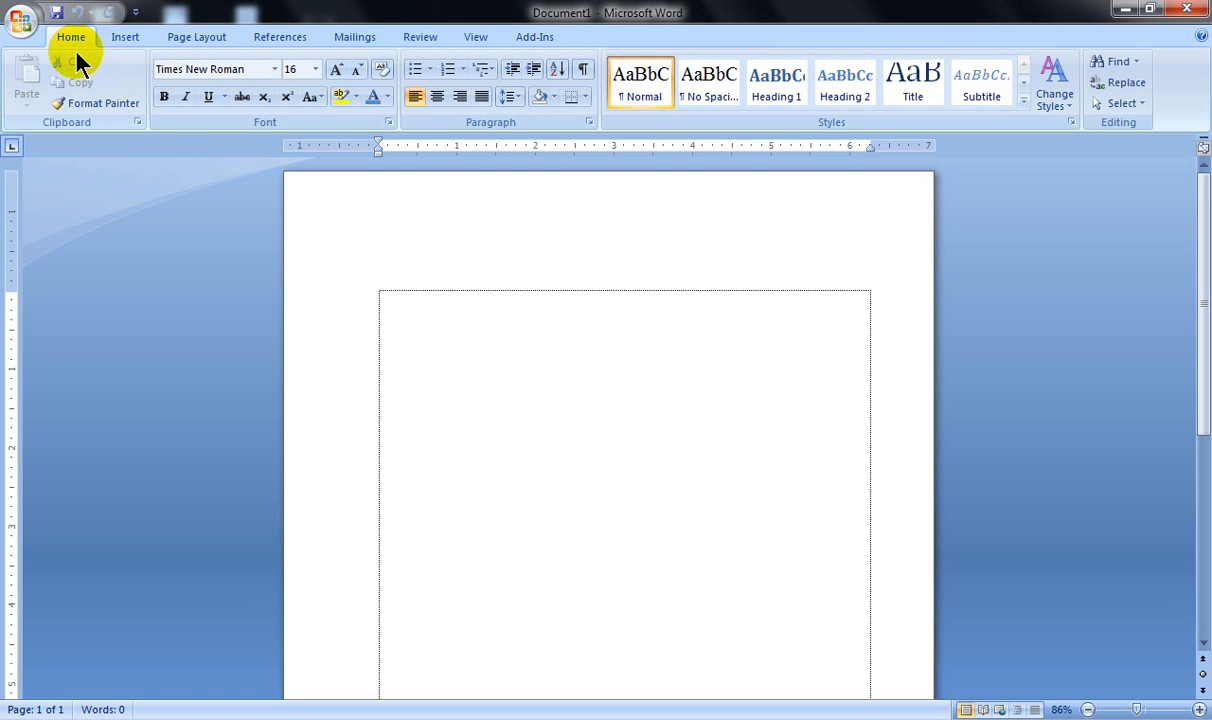
{"action": "left_click", "coordinate": [200, 38]}
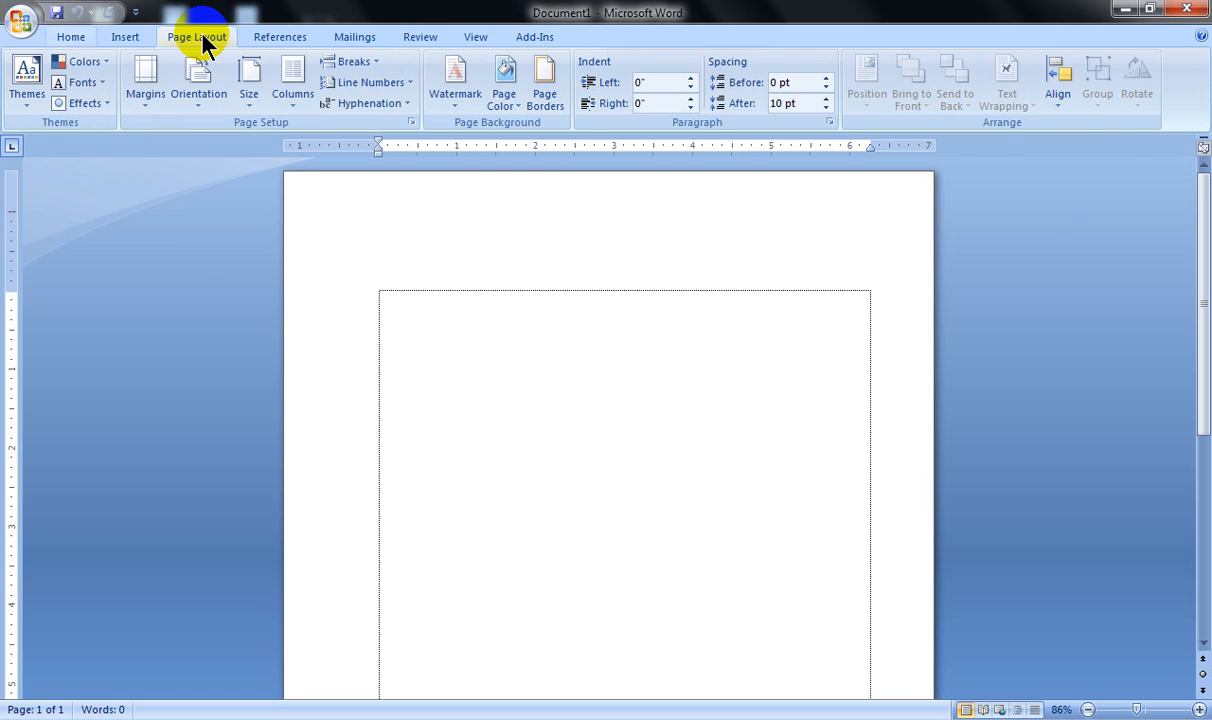
{"action": "left_click", "coordinate": [478, 40]}
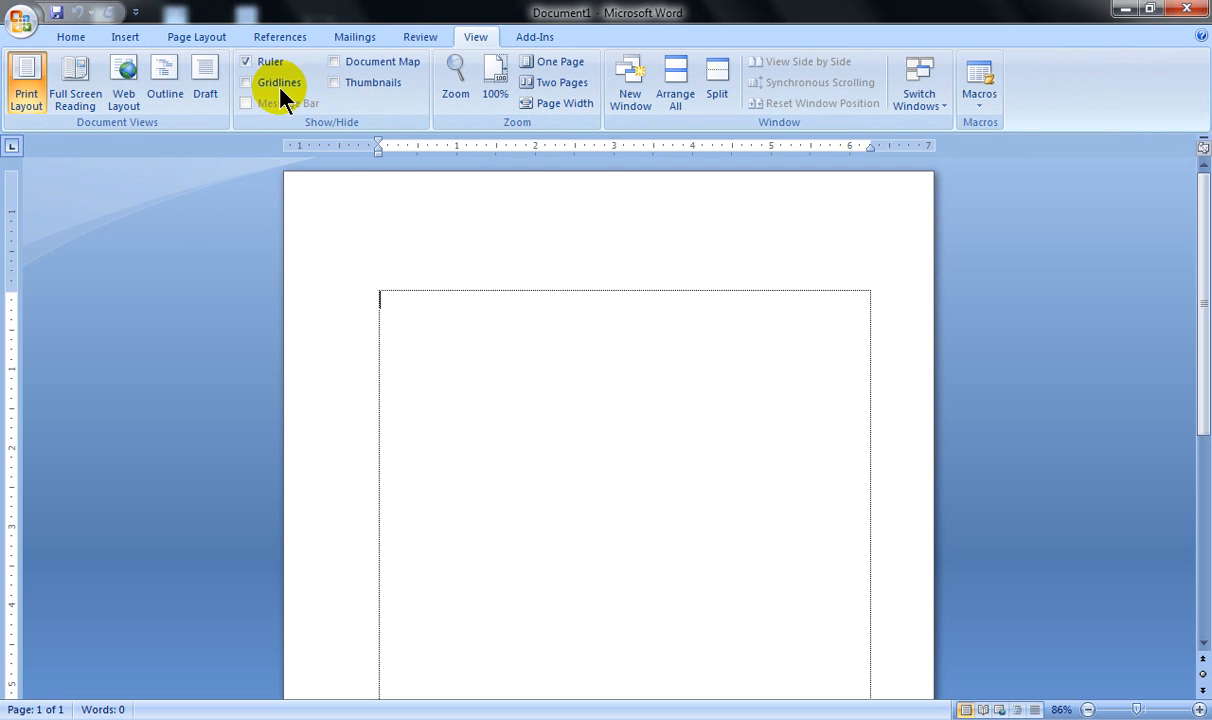
{"action": "left_click", "coordinate": [72, 37]}
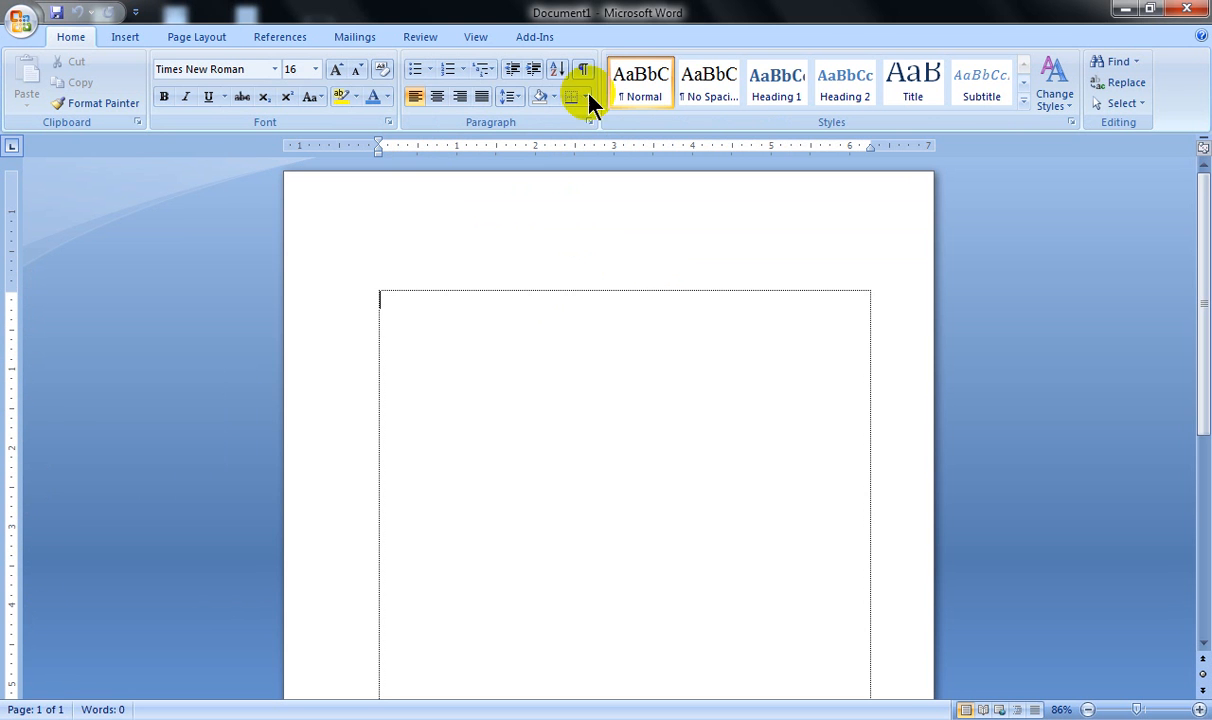
Hide the ruler around the page and show it again
{"action": "left_click", "coordinate": [478, 40]}
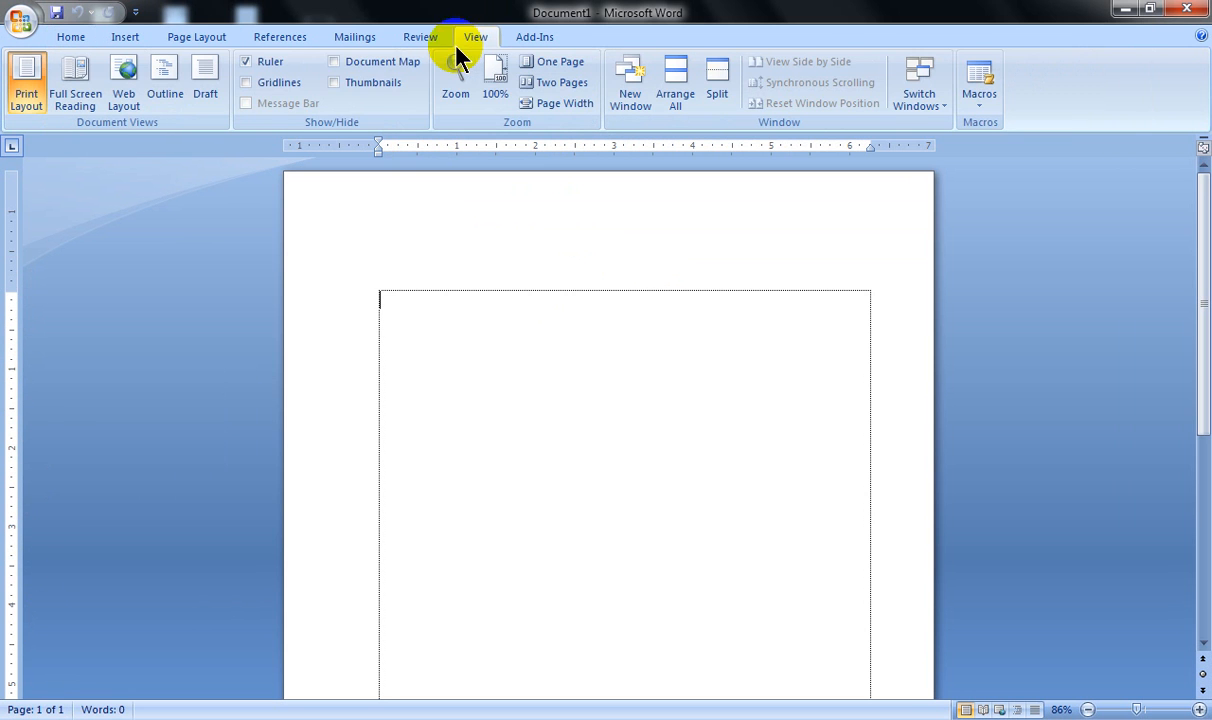
{"action": "left_click", "coordinate": [247, 62]}
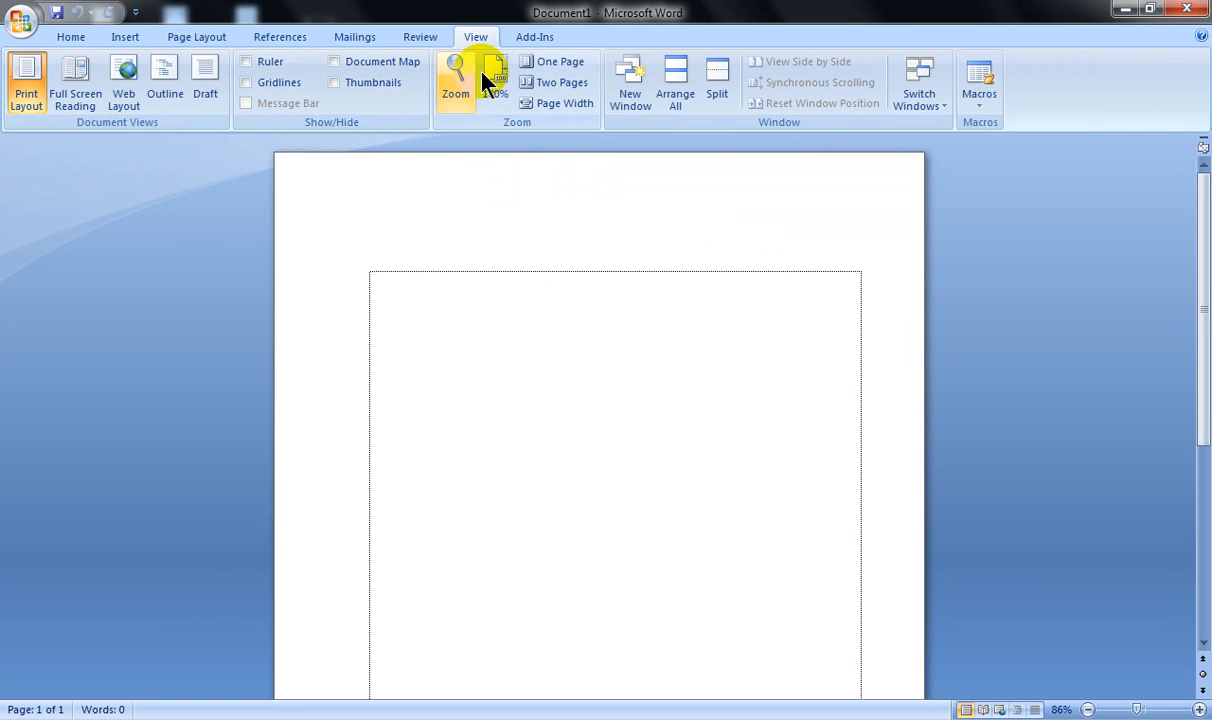
{"action": "left_click", "coordinate": [258, 63]}
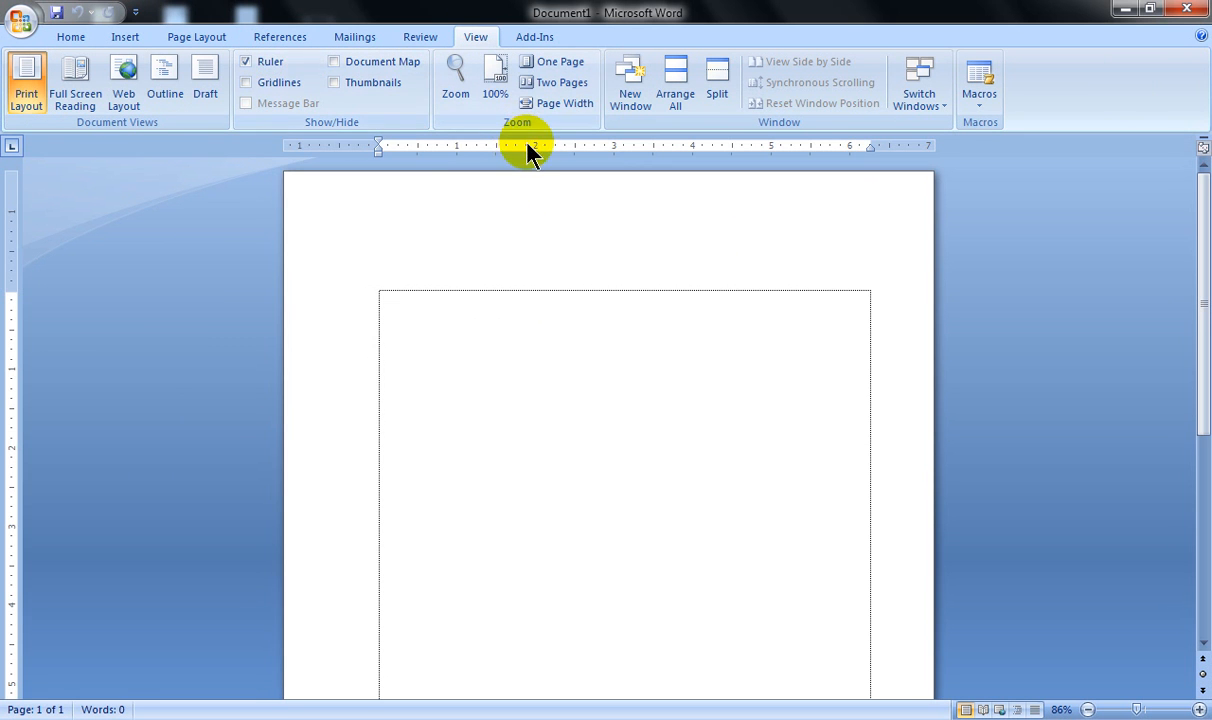
Enter the sample text "dfgdfg" on the first line of the blank page
{"action": "left_click", "coordinate": [70, 40]}
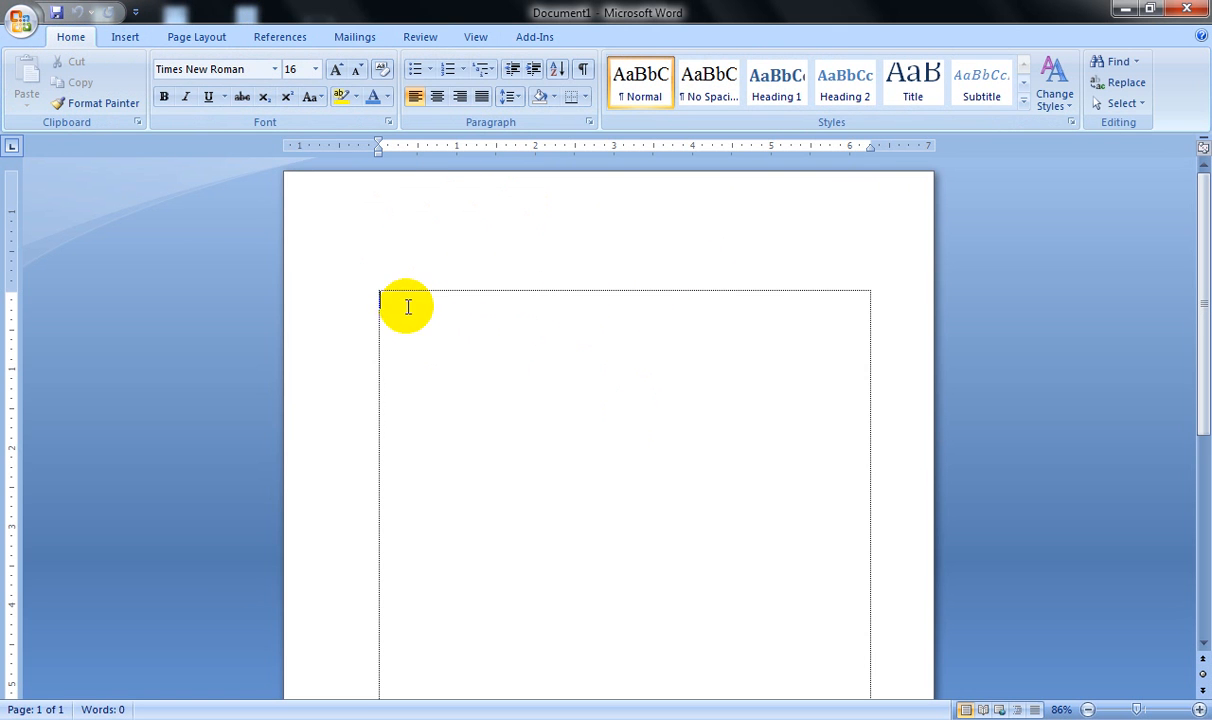
{"action": "type", "text": "dfgdfg"}
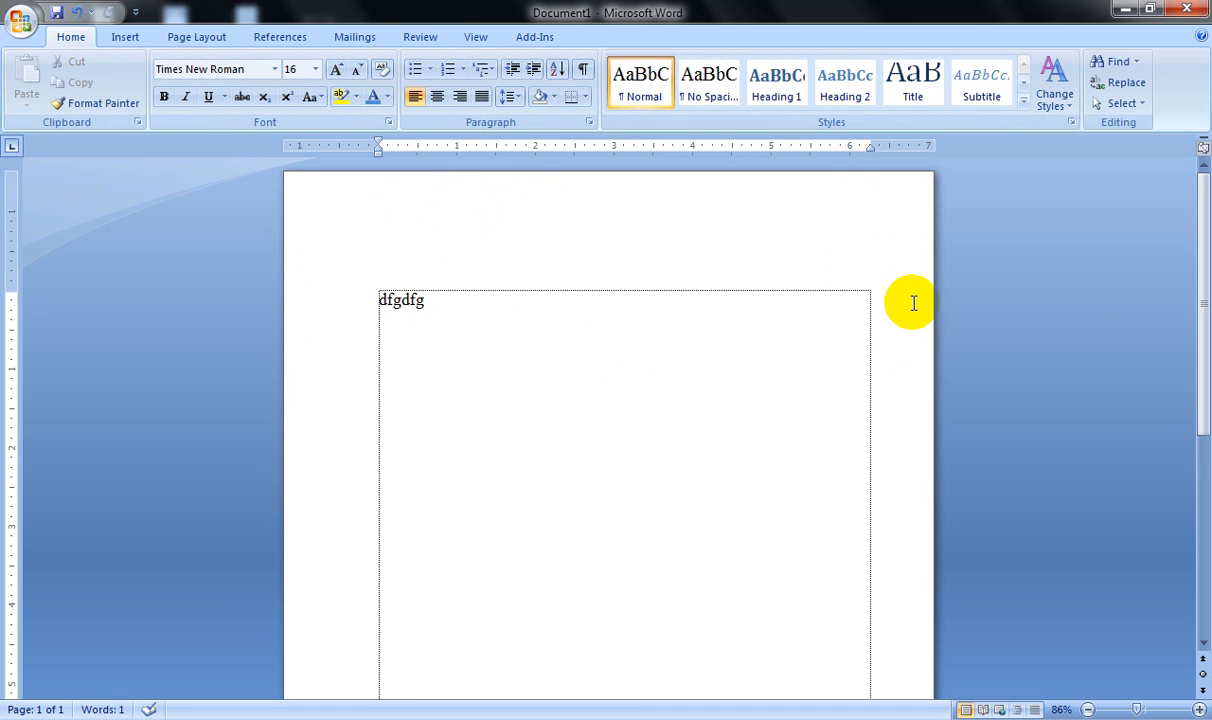
{"action": "scroll", "coordinate": [825, 325], "scroll_direction": "down", "scroll_amount": 6}
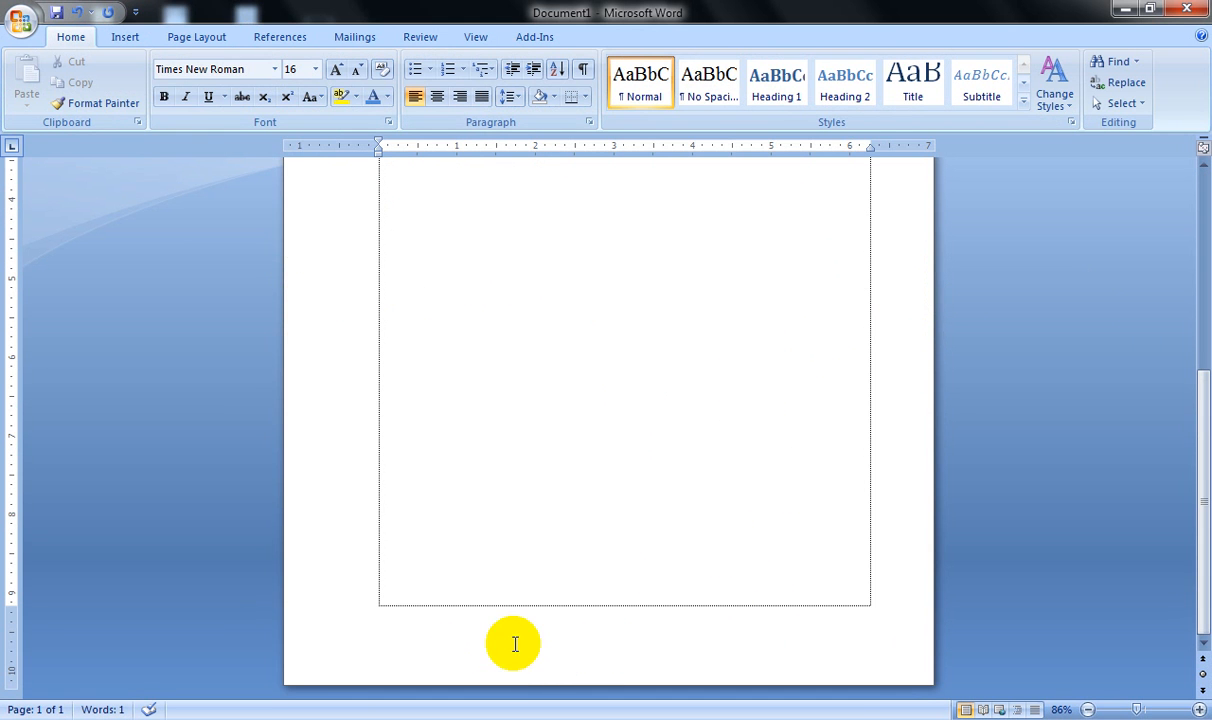
Zoom the page out to 46% and back in to 110%, dismissing the Windows color scheme prompt
{"action": "scroll", "coordinate": [575, 455], "scroll_direction": "down", "scroll_amount": 3}
{"action": "scroll", "coordinate": [531, 431], "scroll_direction": "down", "scroll_amount": 1}
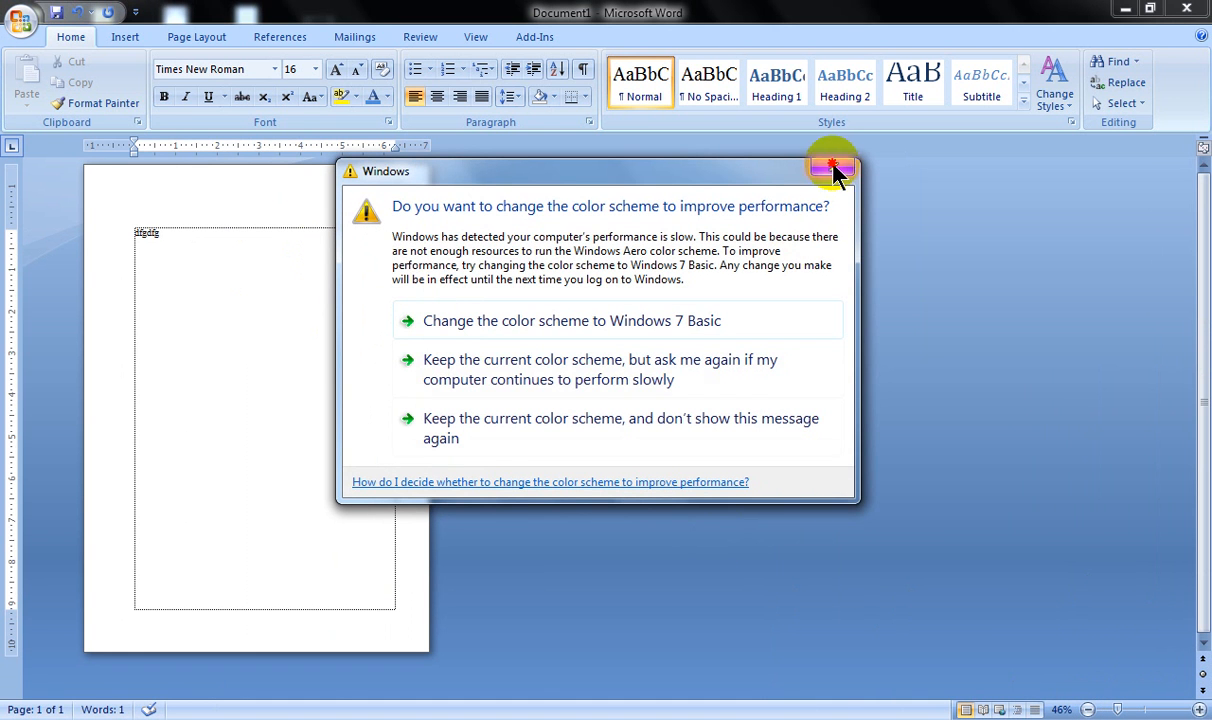
{"action": "left_click", "coordinate": [833, 167]}
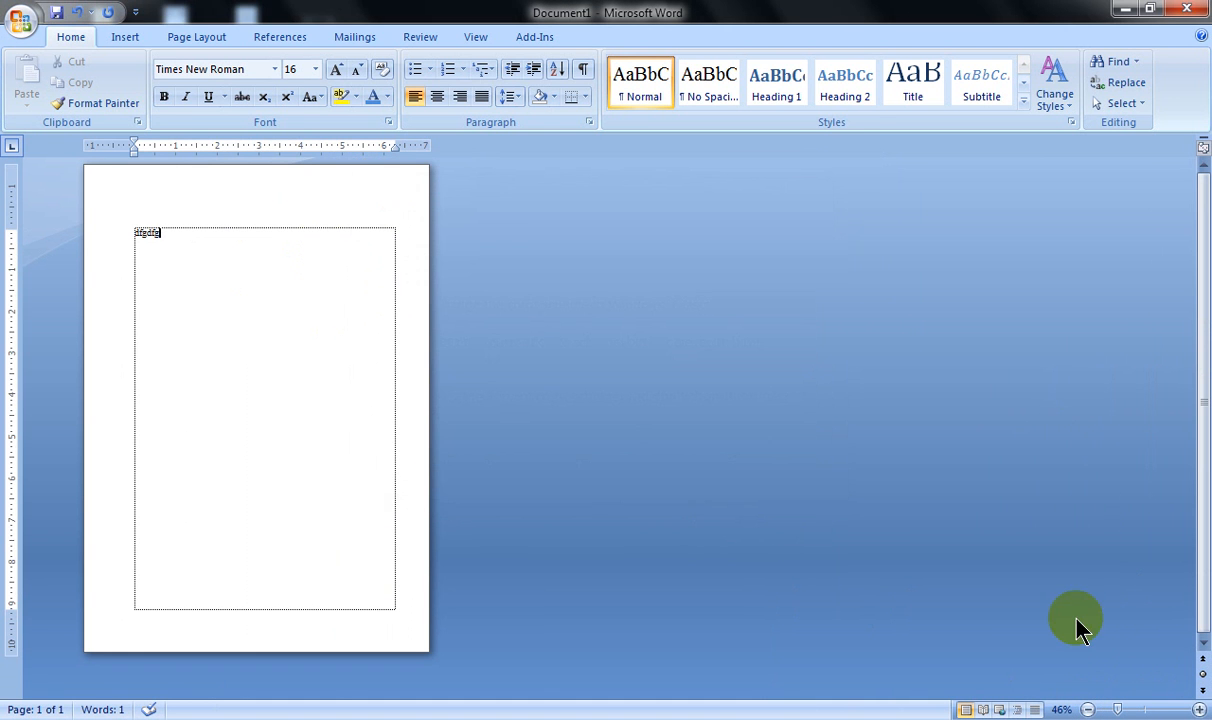
{"action": "left_click", "coordinate": [1146, 710]}
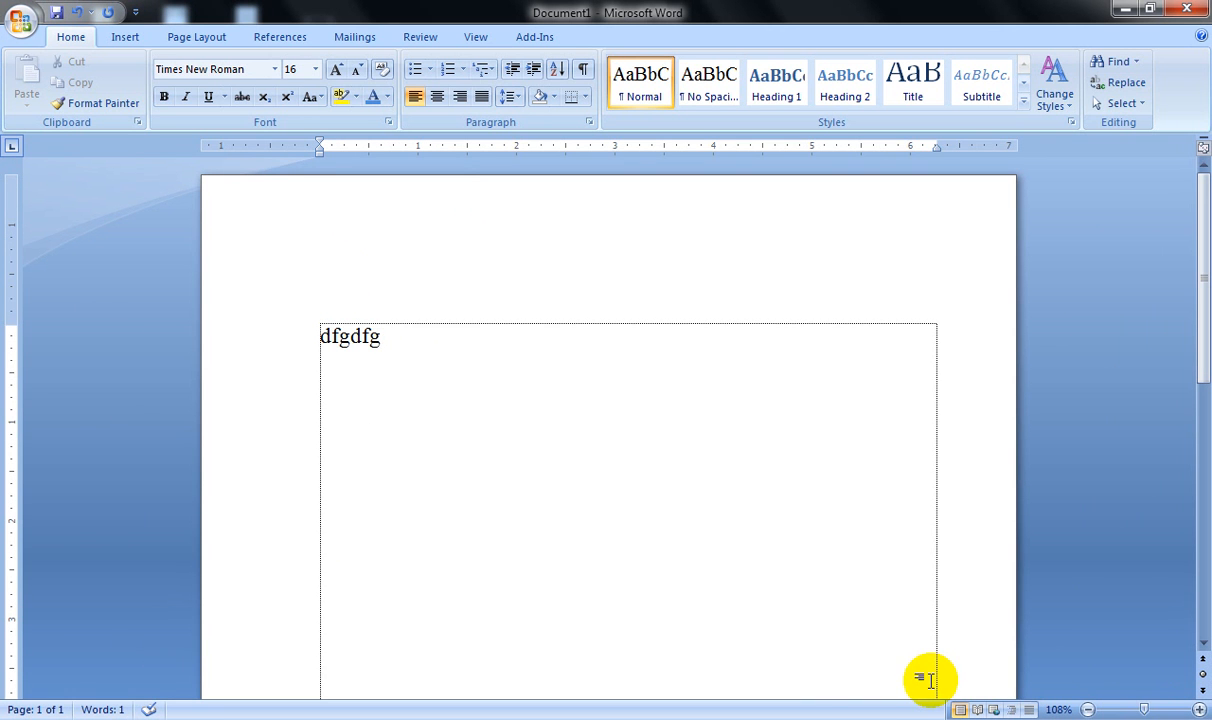
{"action": "left_click", "coordinate": [1090, 710]}
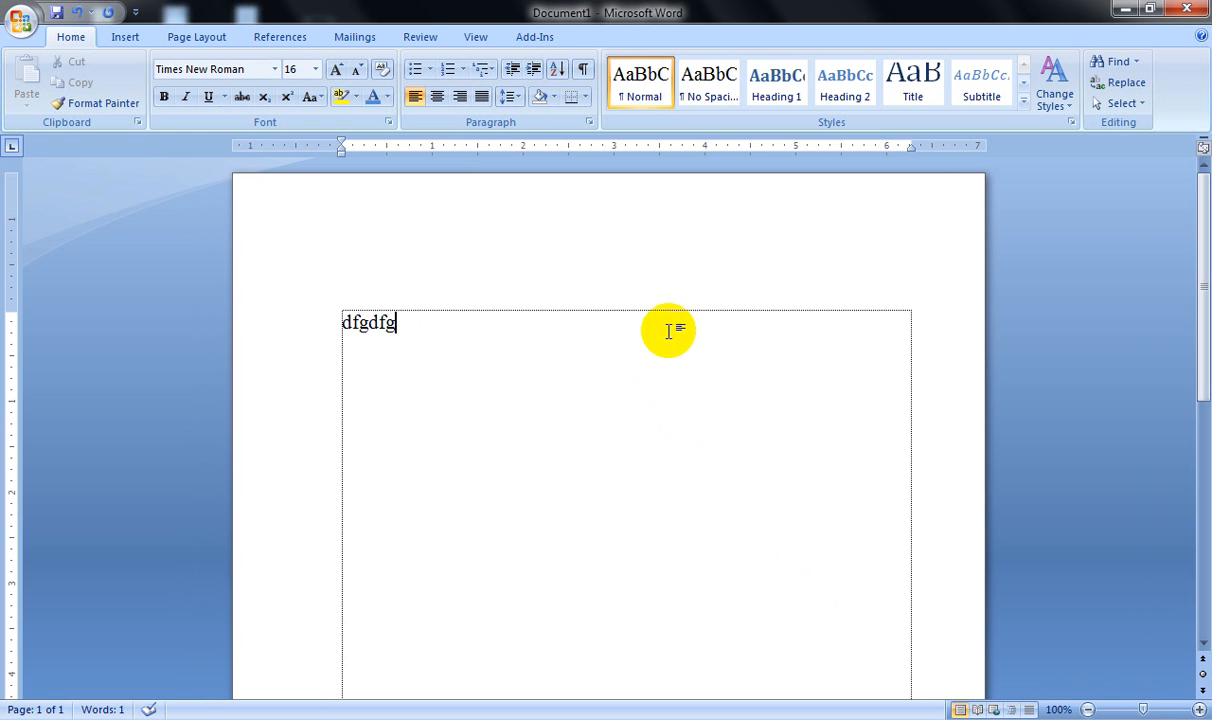
{"action": "left_click", "coordinate": [1199, 709]}
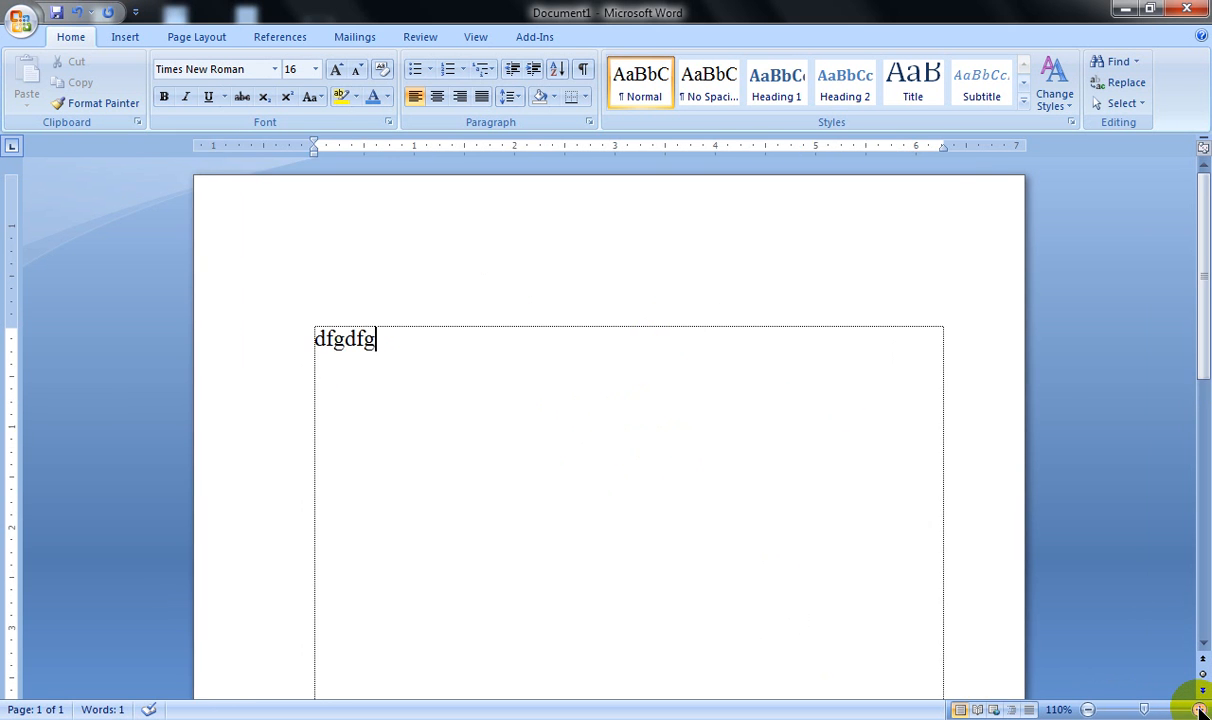
Zoom the page in to 140% and scroll vertically down the page
{"action": "left_click", "coordinate": [1199, 709]}
{"action": "left_click", "coordinate": [1199, 709]}
{"action": "left_click", "coordinate": [1199, 709]}
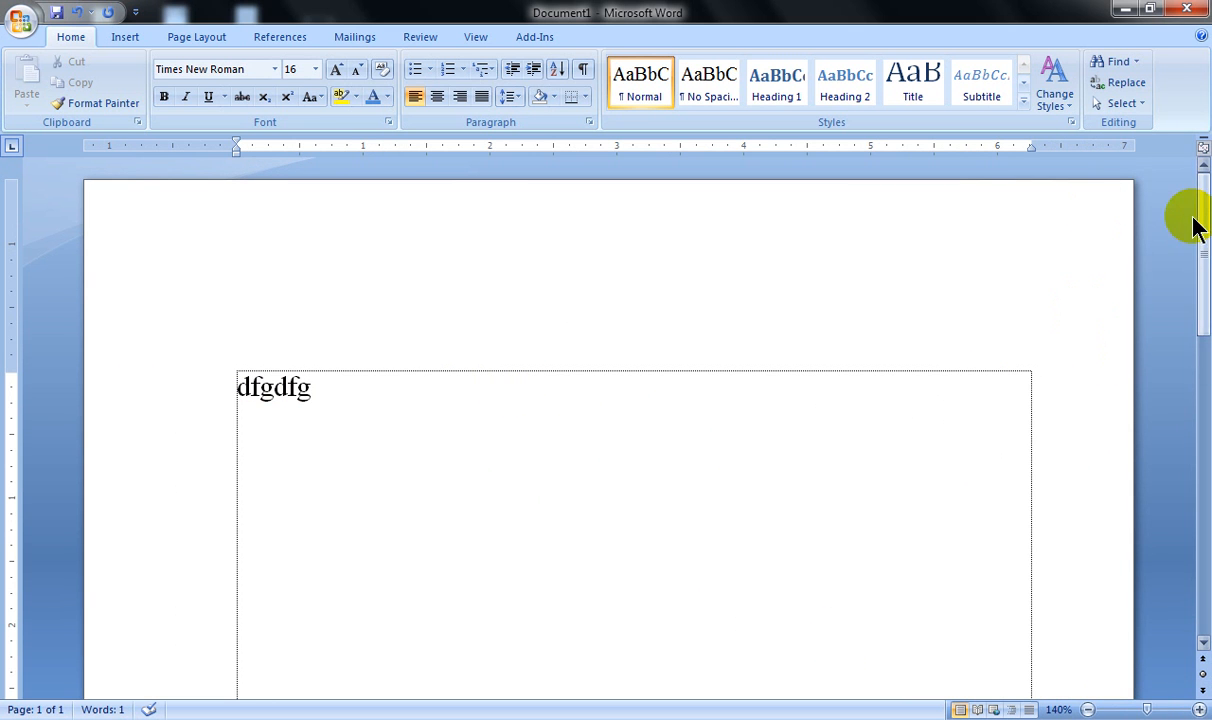
{"action": "mouse_move", "coordinate": [1205, 210]}
{"action": "left_mouse_down"}
{"action": "mouse_move", "coordinate": [1205, 535]}
{"action": "mouse_move", "coordinate": [1193, 192]}
{"action": "left_mouse_up"}
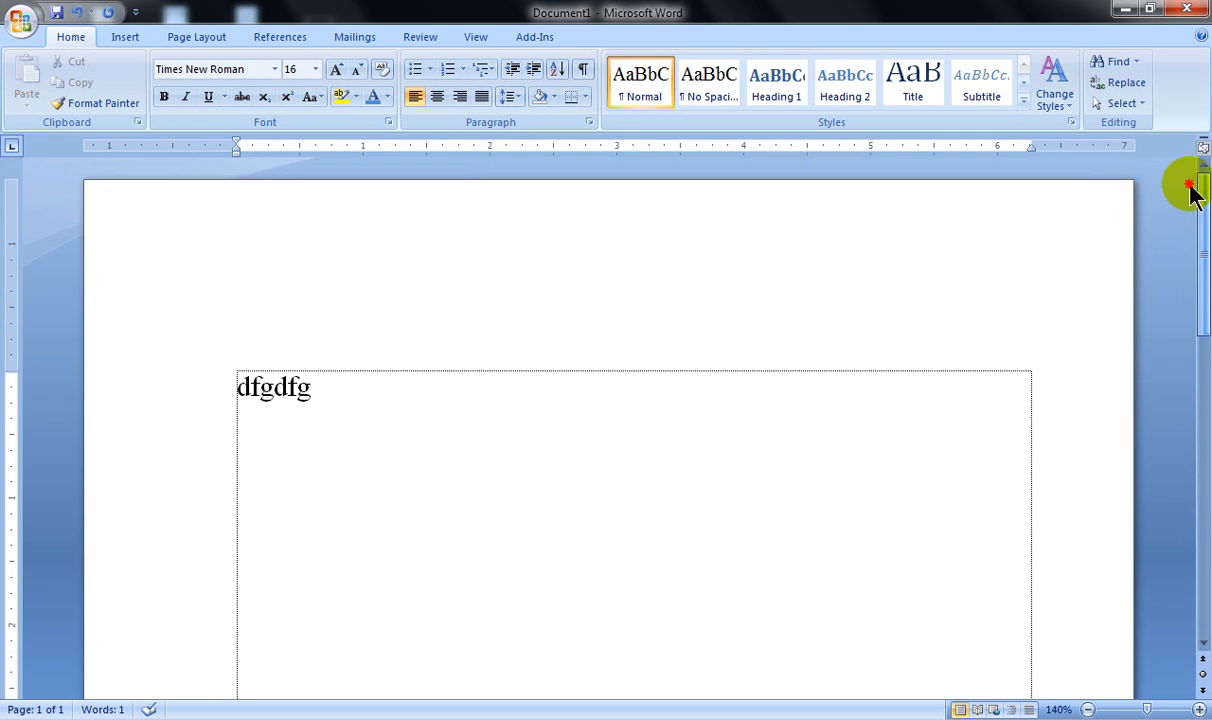
{"action": "left_click", "coordinate": [1203, 644]}
{"action": "left_click_drag", "start_coordinate": [1203, 646], "coordinate": [1203, 648]}
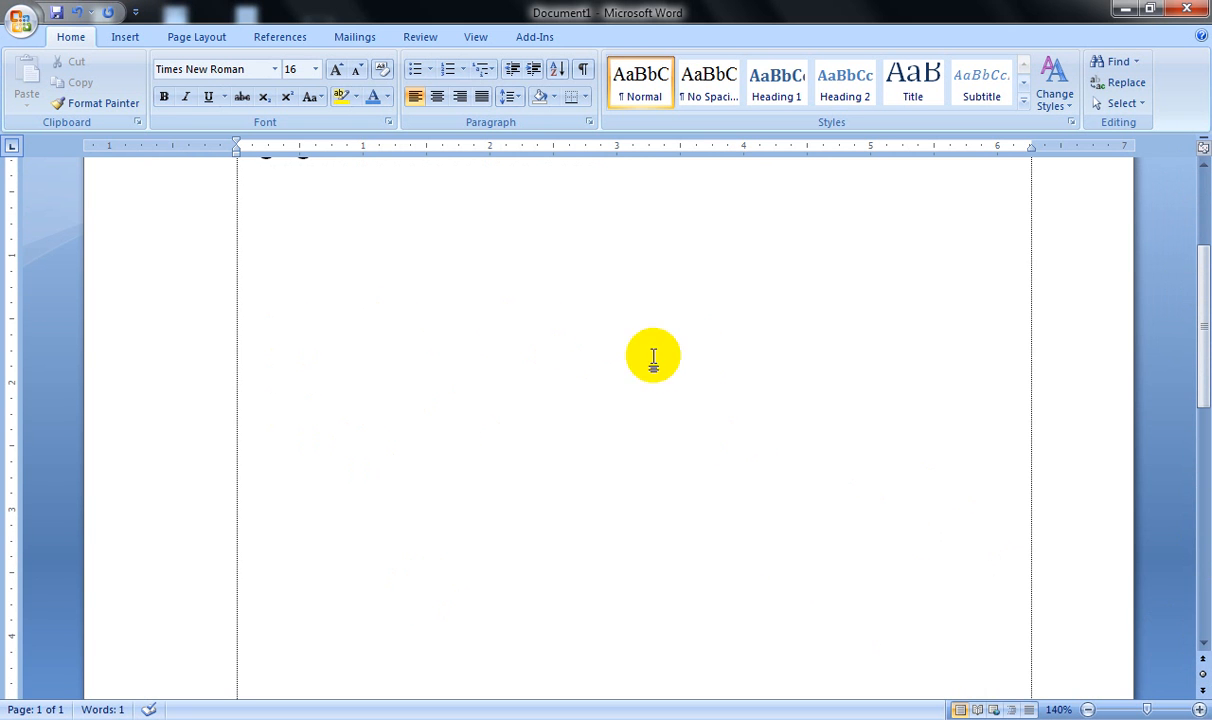
Zoom in to 190% to scroll sideways across the page and back, and return the zoom to 100%
{"action": "left_click", "coordinate": [1199, 709]}
{"action": "left_click", "coordinate": [1199, 709]}
{"action": "left_click", "coordinate": [1199, 709]}
{"action": "left_click", "coordinate": [1199, 709]}
{"action": "left_click", "coordinate": [1199, 709]}
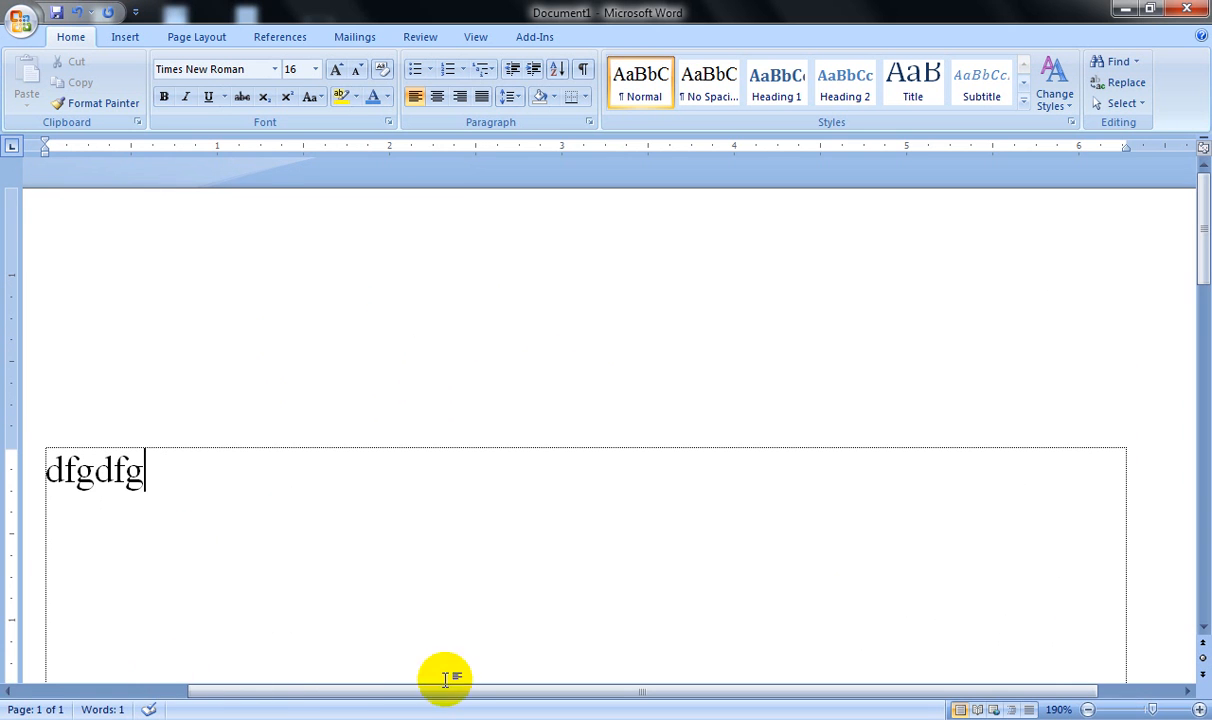
{"action": "left_click", "coordinate": [1188, 691]}
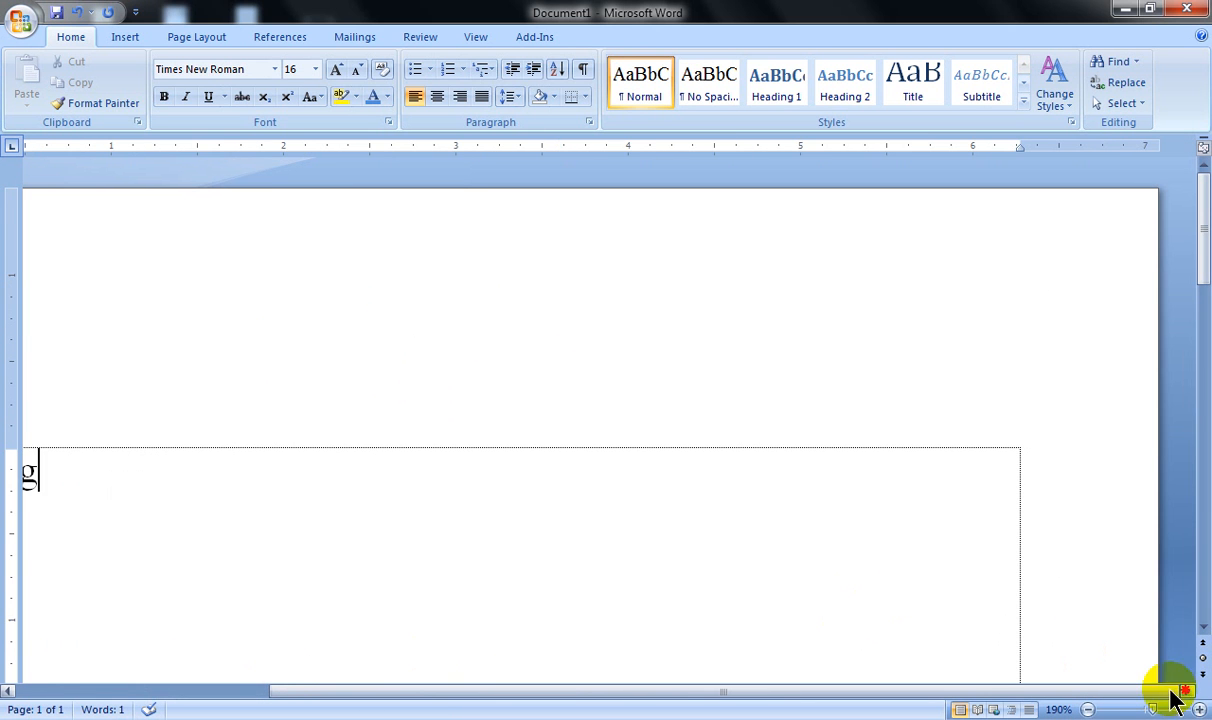
{"action": "left_click", "coordinate": [8, 691]}
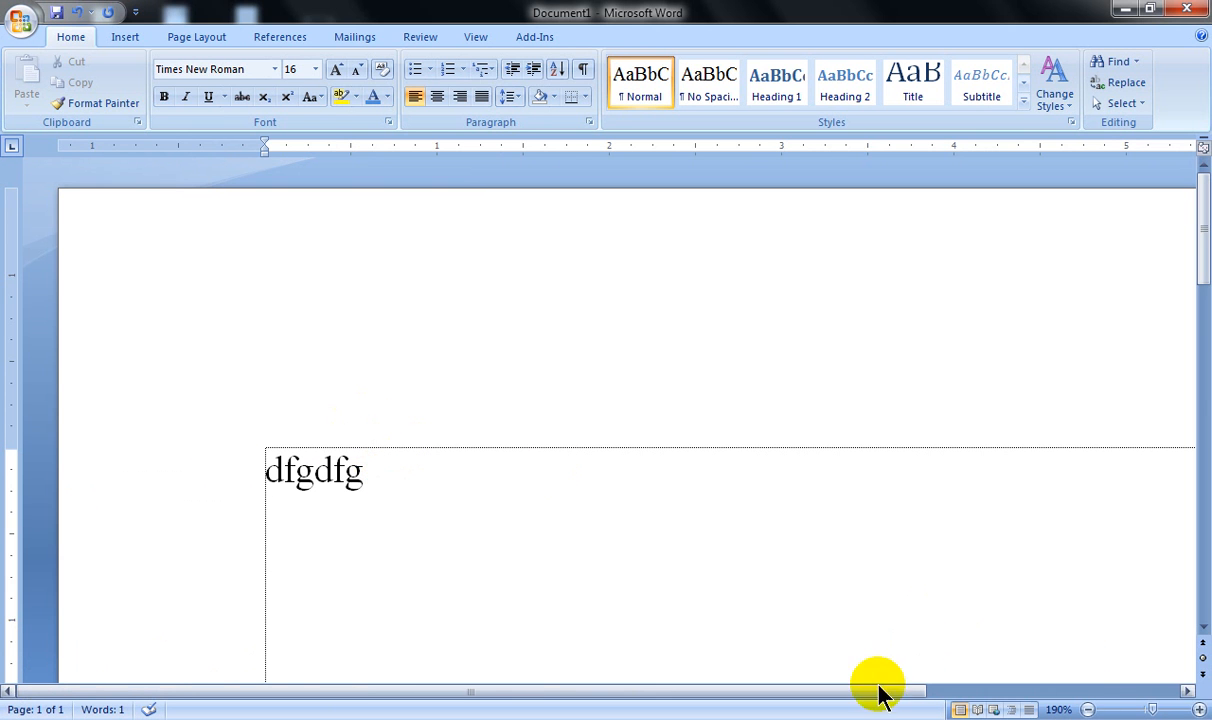
{"action": "left_click_drag", "start_coordinate": [1155, 709], "coordinate": [1145, 710]}
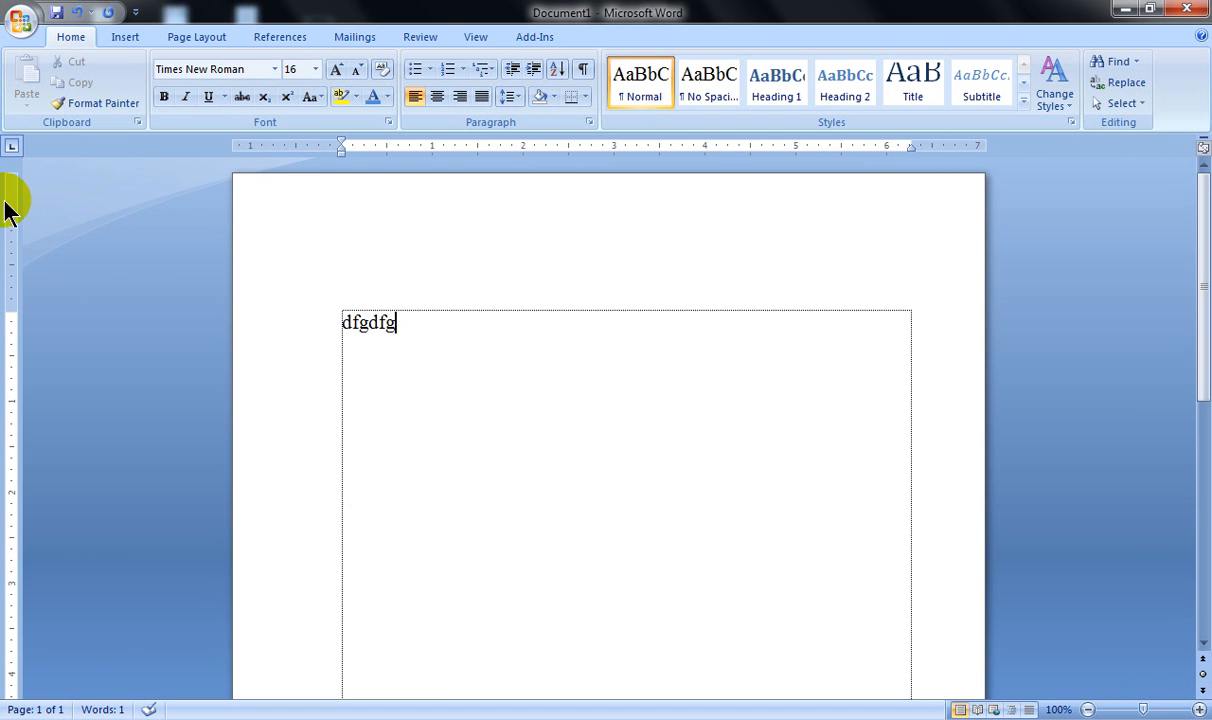
Reduce the page's top margin to about 0.8 inch and extend the sample text with "dfgdsf dfgdfgd d" and a second line "dlfgk d’lk"
{"action": "left_click_drag", "start_coordinate": [10, 311], "coordinate": [30, 248]}
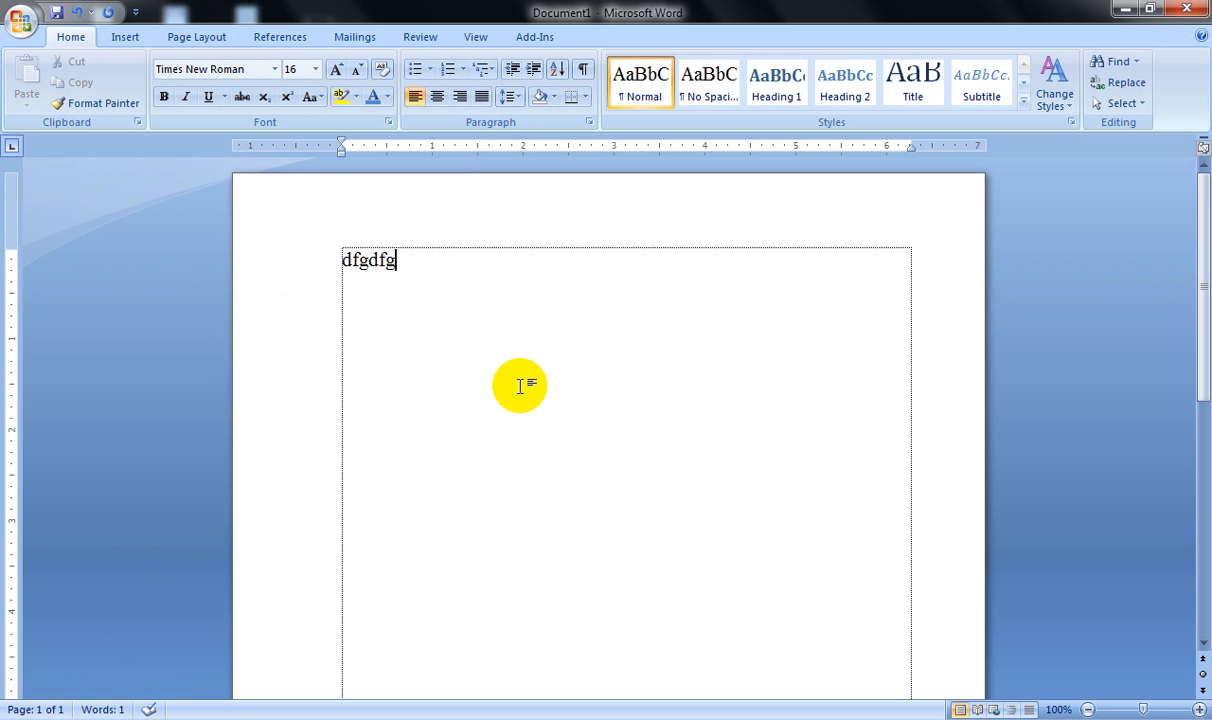
{"action": "type", "text": "dfgdsf dfgdfgd d"}
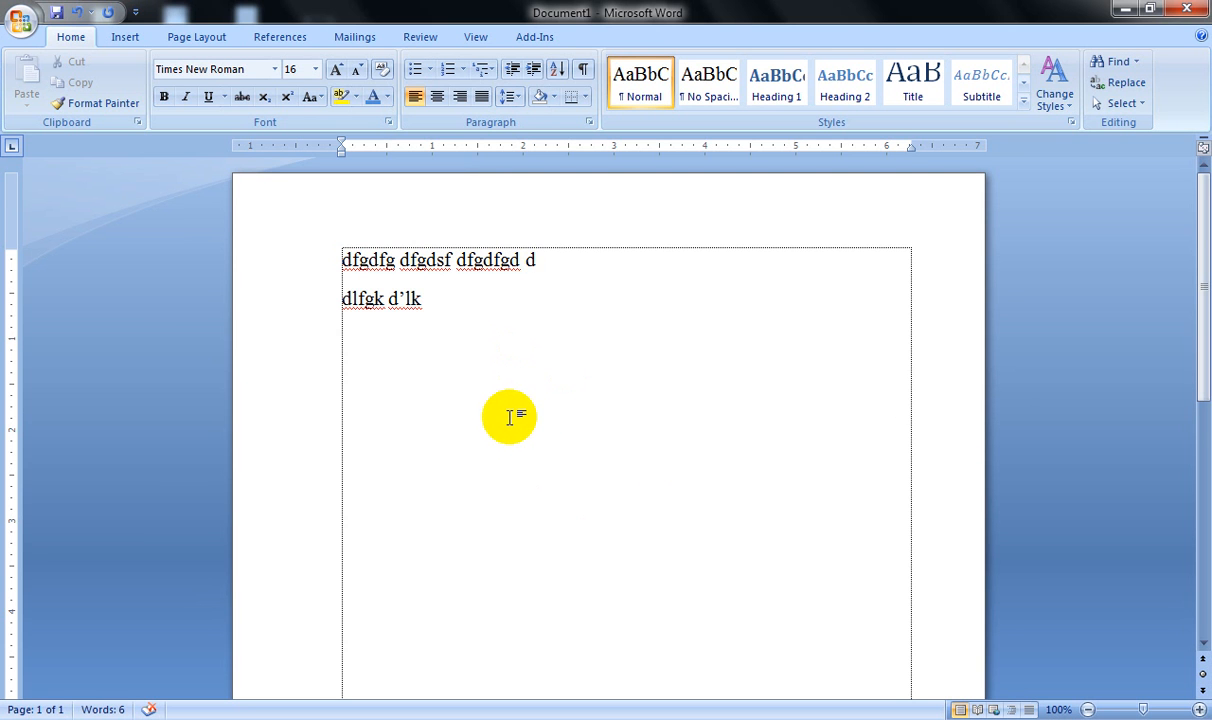
Continue the document onto a second page and enter "asdfsa f asf" on its first line
{"action": "scroll", "coordinate": [509, 417], "scroll_direction": "down", "scroll_amount": 10}
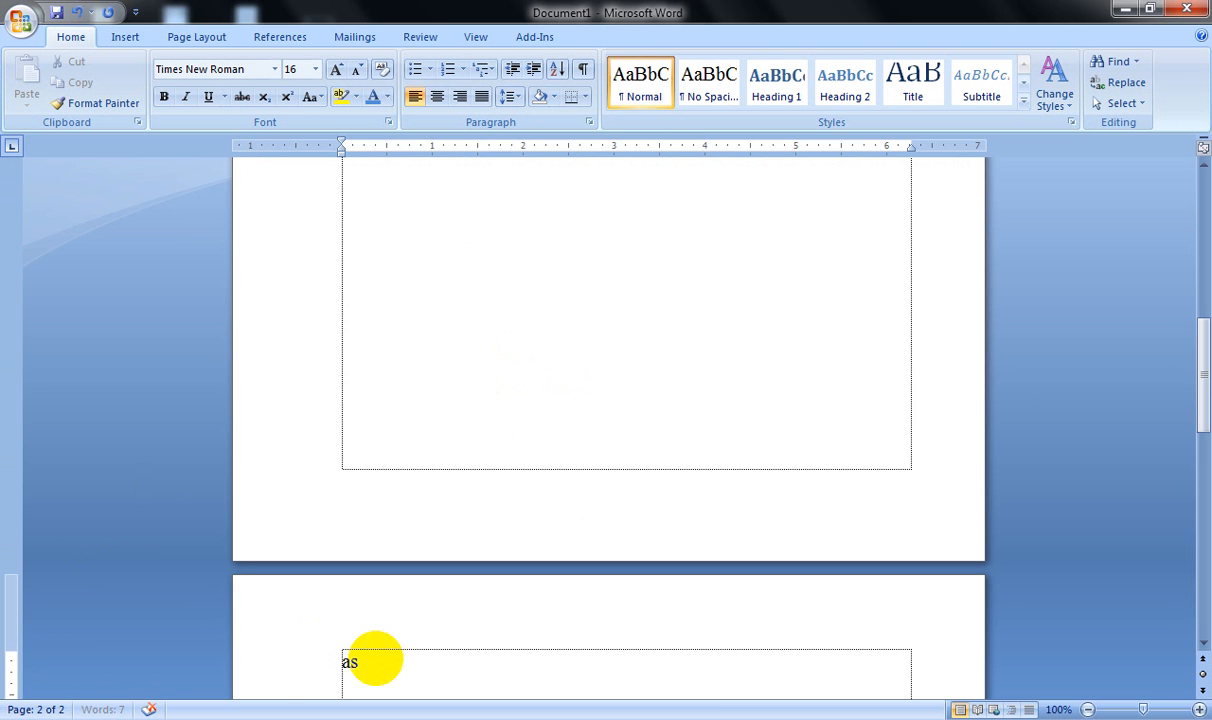
{"action": "type", "text": "asf"}
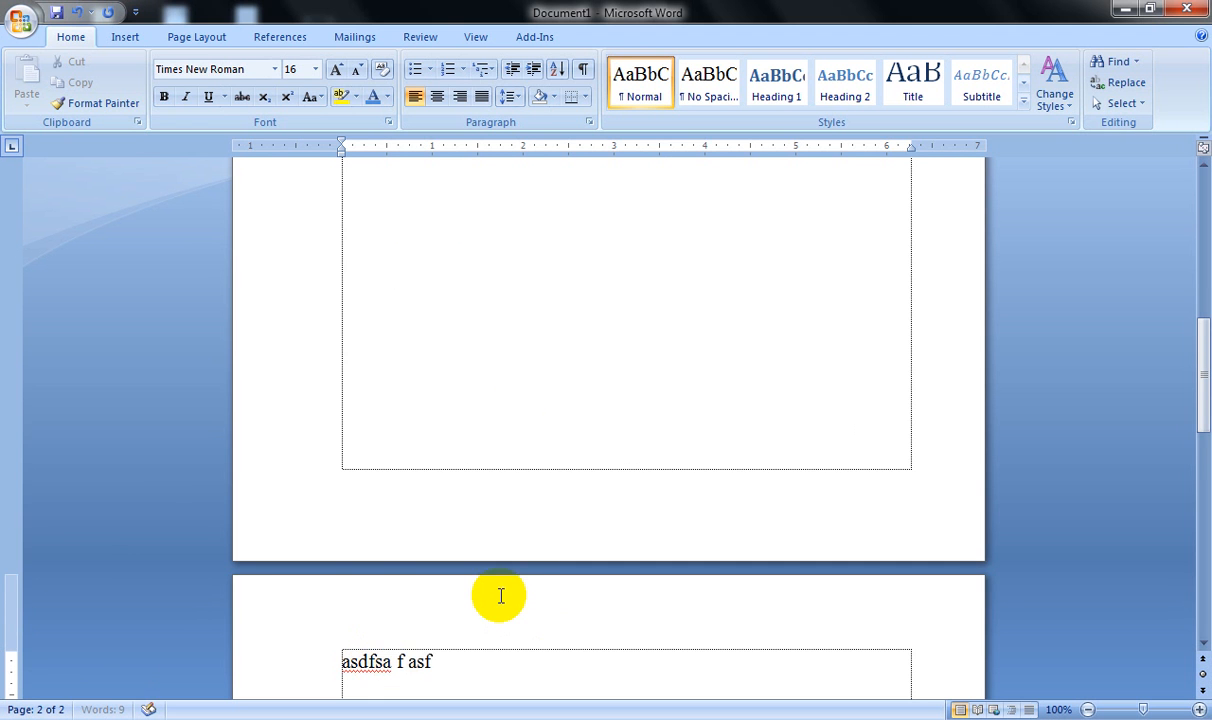
{"action": "scroll", "coordinate": [495, 570], "scroll_direction": "down", "scroll_amount": 3}
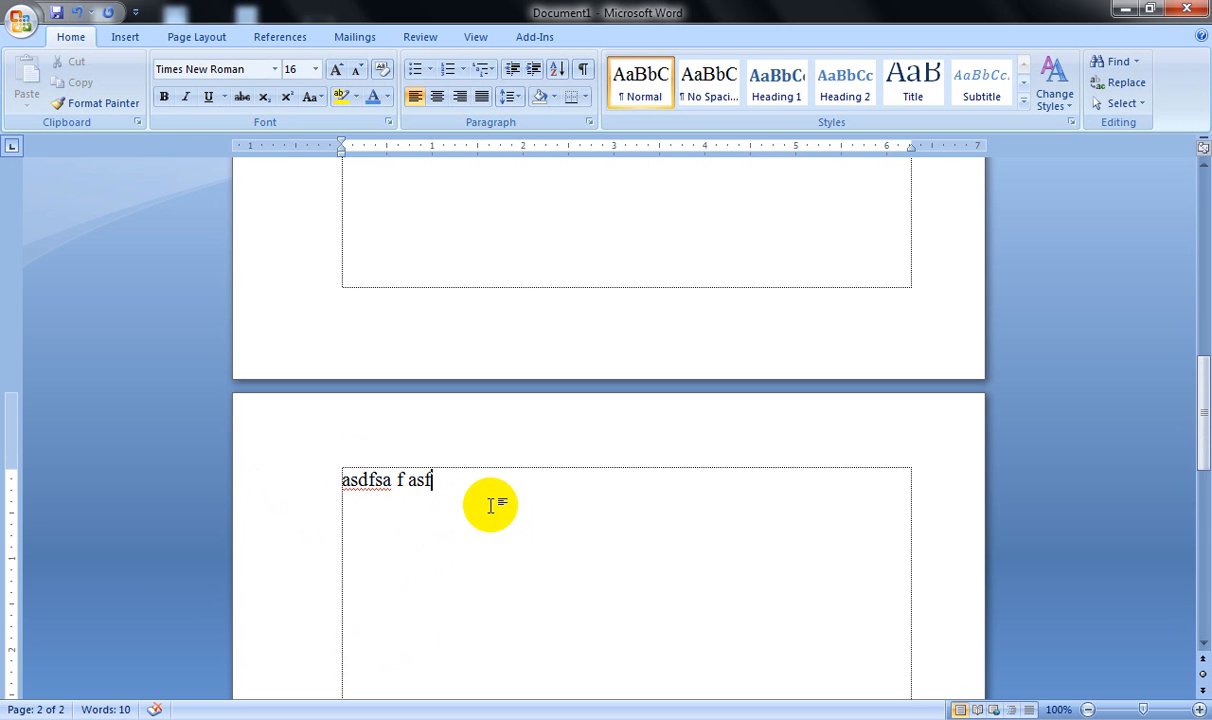
Zoom out to 60% to view both pages together, and briefly select the blank area below the first page's text
{"action": "scroll", "coordinate": [490, 440], "scroll_direction": "up", "scroll_amount": 8}
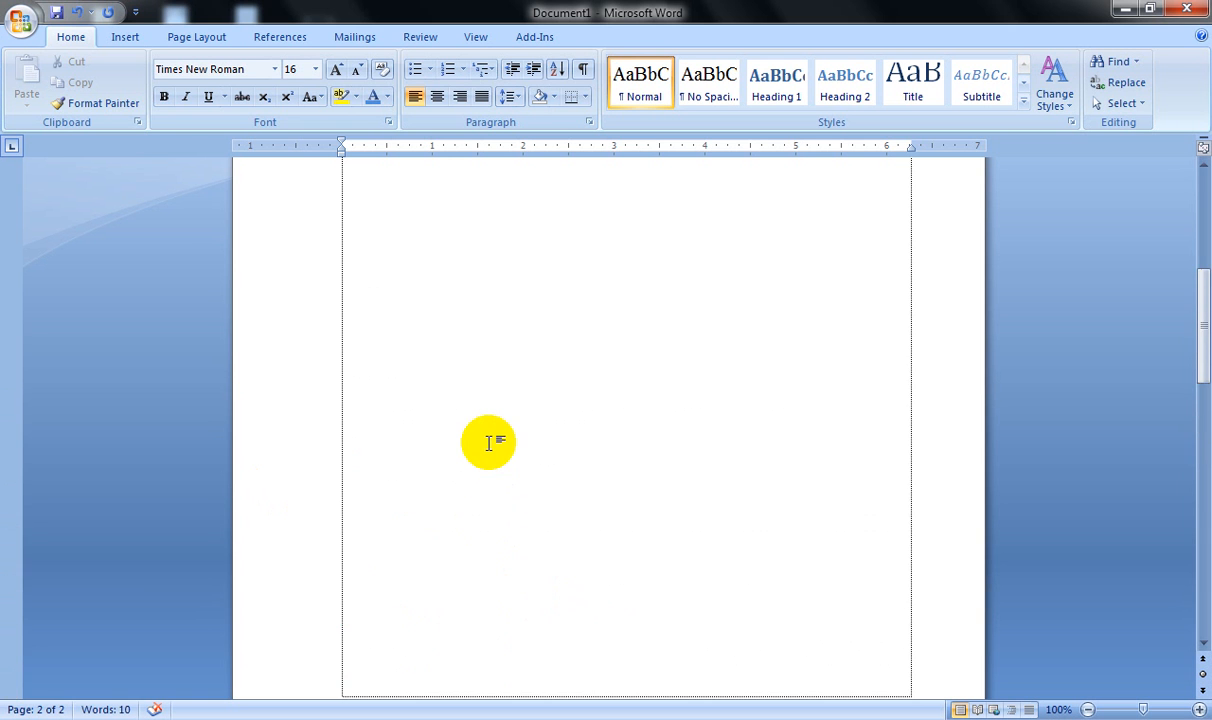
{"action": "scroll", "coordinate": [420, 352], "scroll_direction": "up", "scroll_amount": 3}
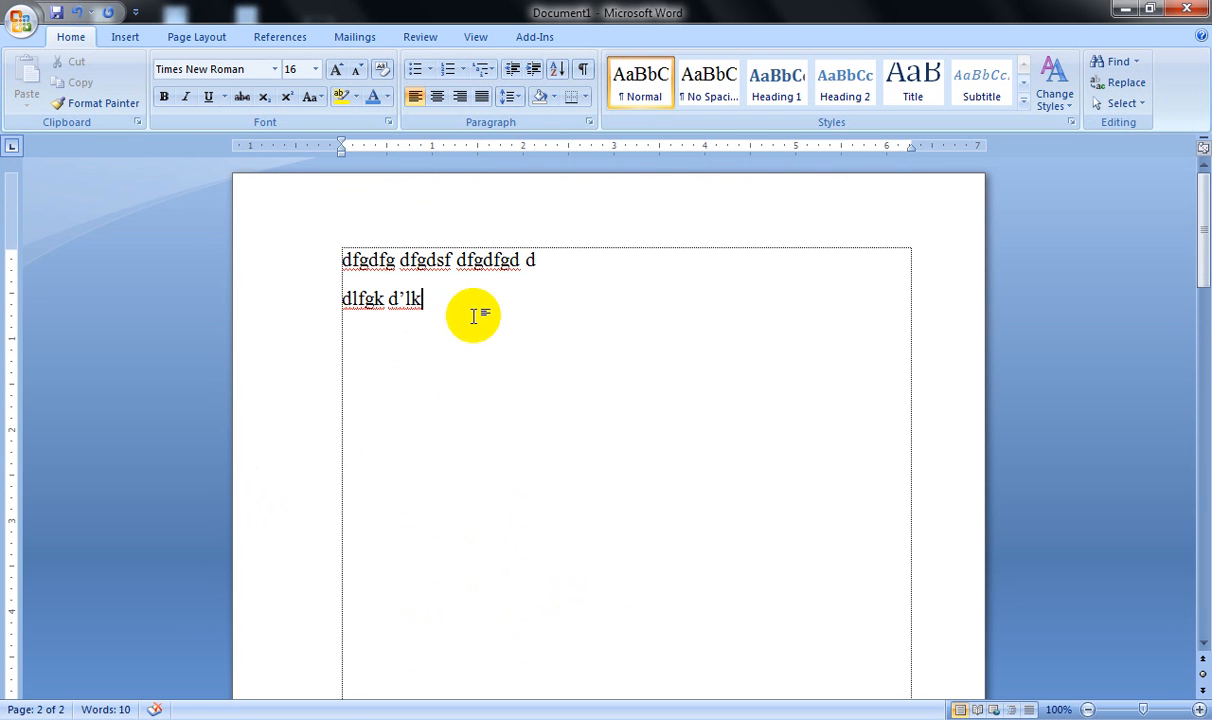
{"action": "scroll", "coordinate": [215, 395], "scroll_direction": "down", "scroll_amount": 2, "text": "ctrl"}
{"action": "scroll", "coordinate": [224, 360], "scroll_direction": "down", "scroll_amount": 2, "text": "ctrl"}
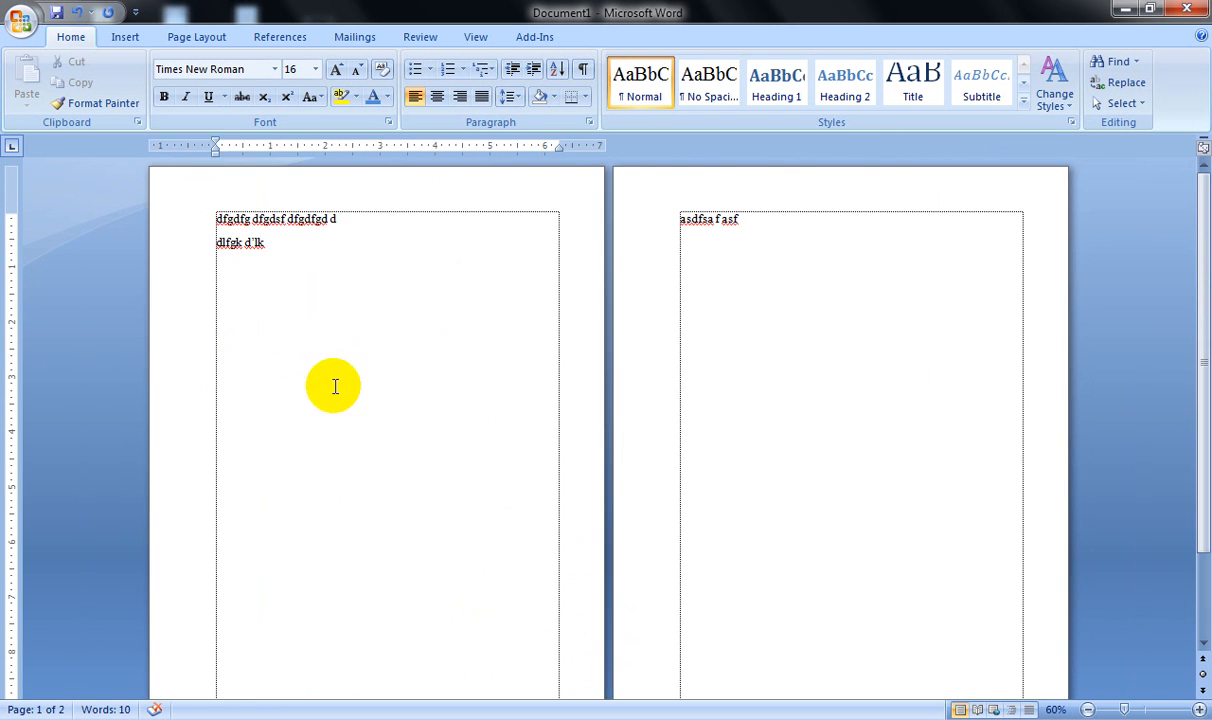
{"action": "left_click_drag", "start_coordinate": [325, 249], "coordinate": [330, 275]}
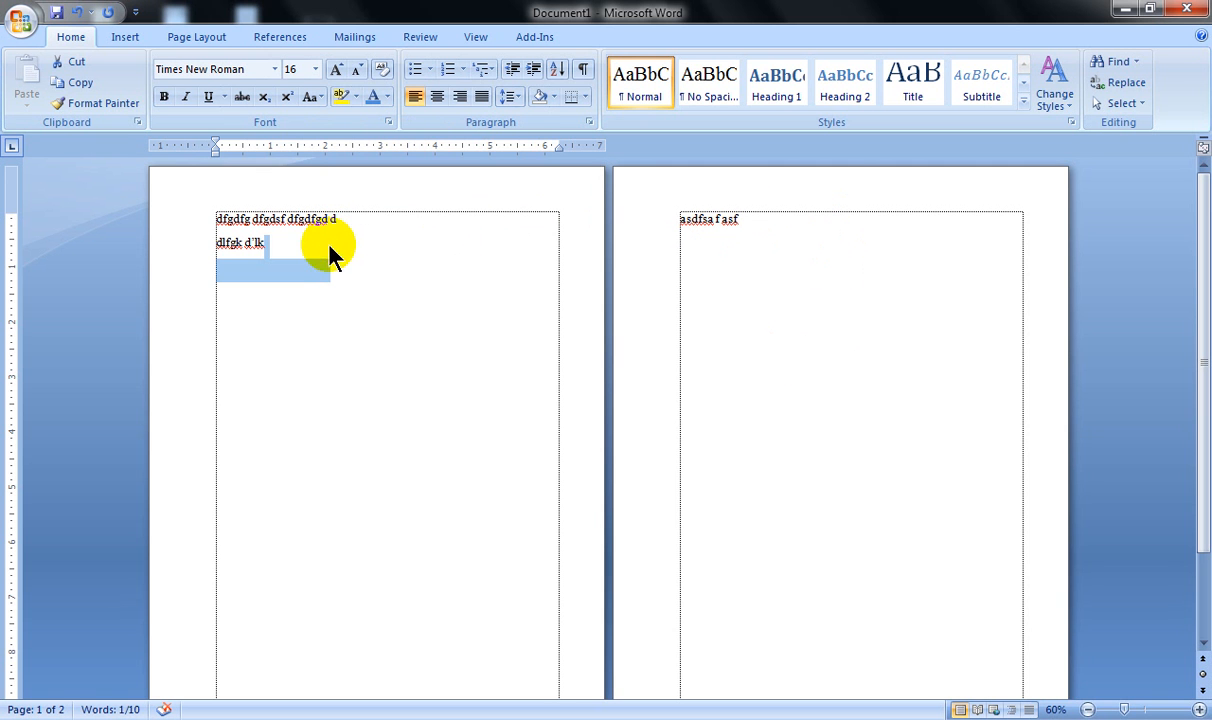
{"action": "left_click", "coordinate": [276, 230]}
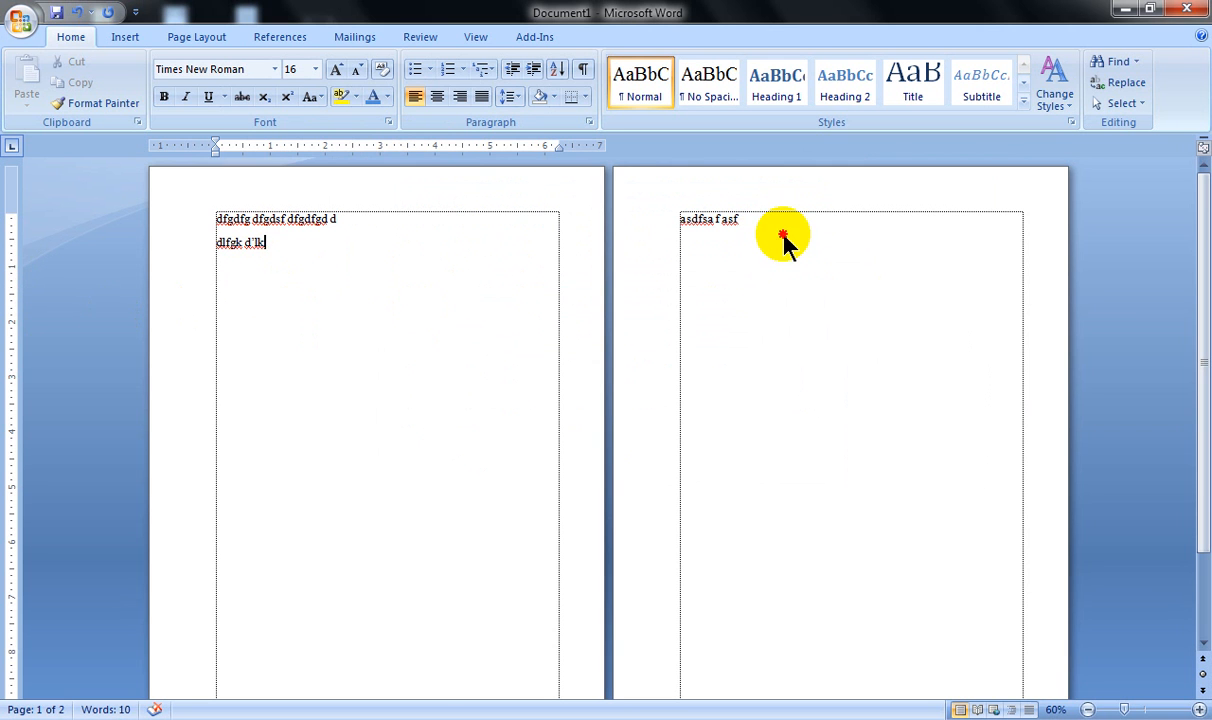
Enter "sdkljalsk sldjf" on the second page's second line and dismiss the backup reminder
{"action": "left_click", "coordinate": [710, 218]}
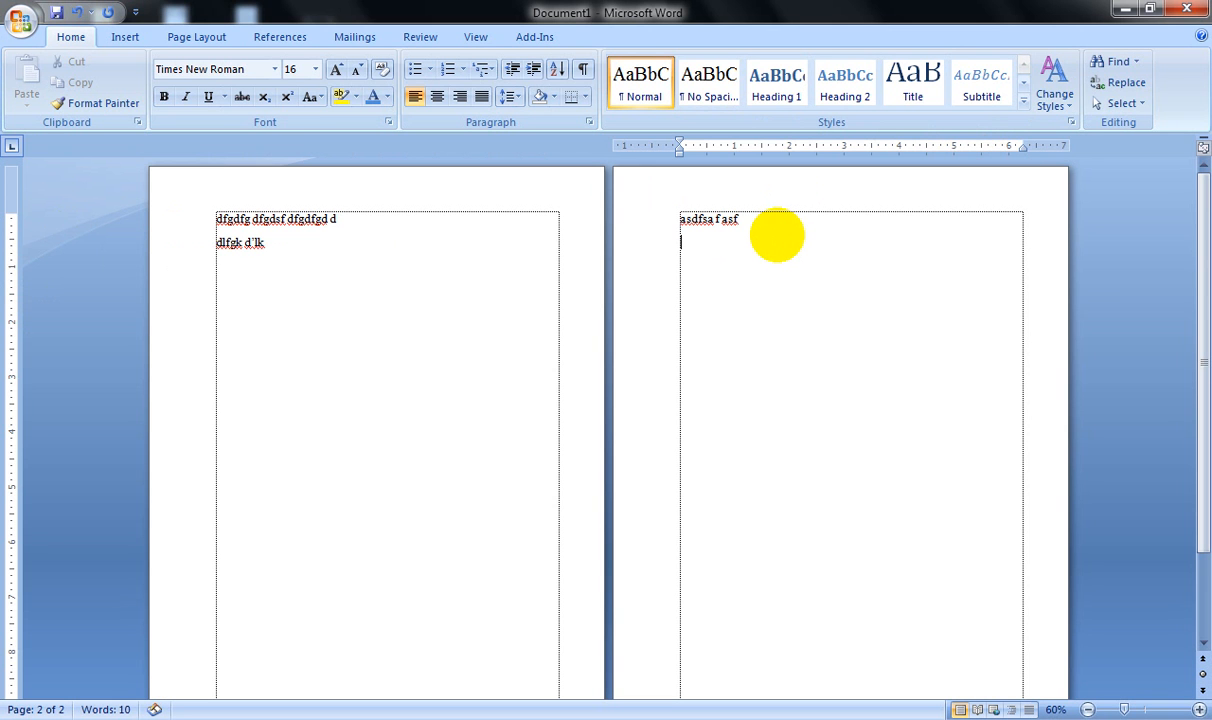
{"action": "left_click", "coordinate": [777, 236]}
{"action": "type", "text": "jf"}
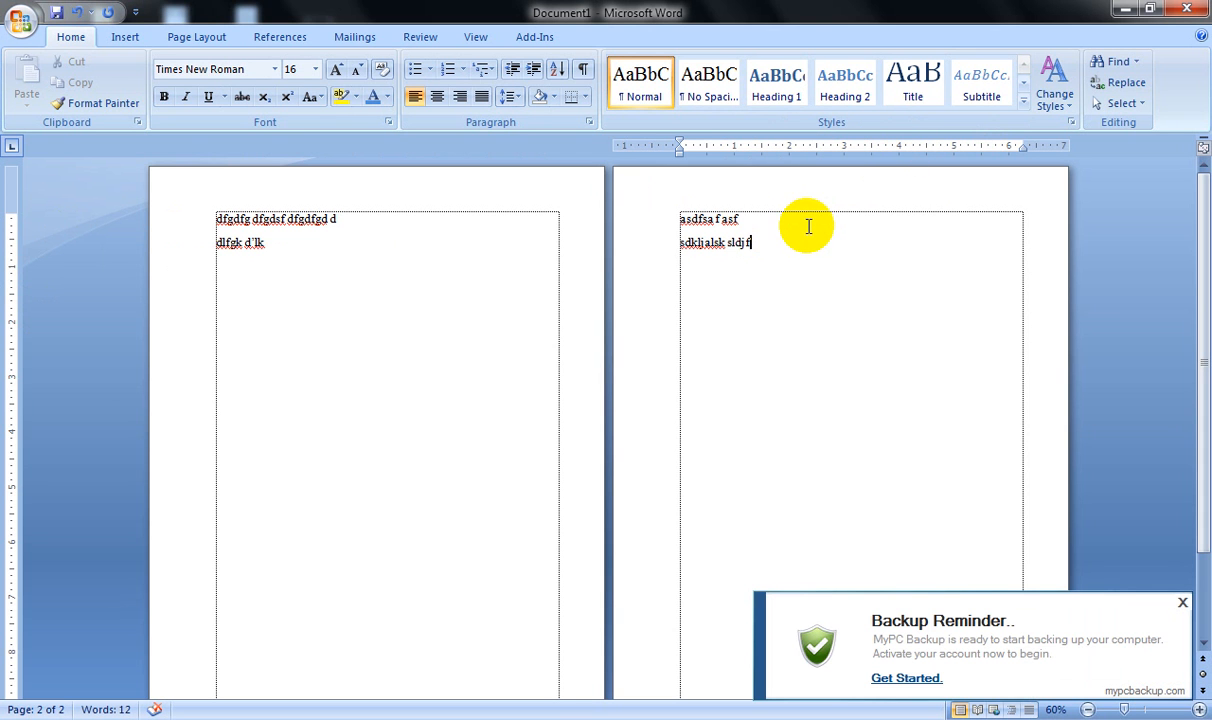
{"action": "left_click", "coordinate": [1181, 606]}
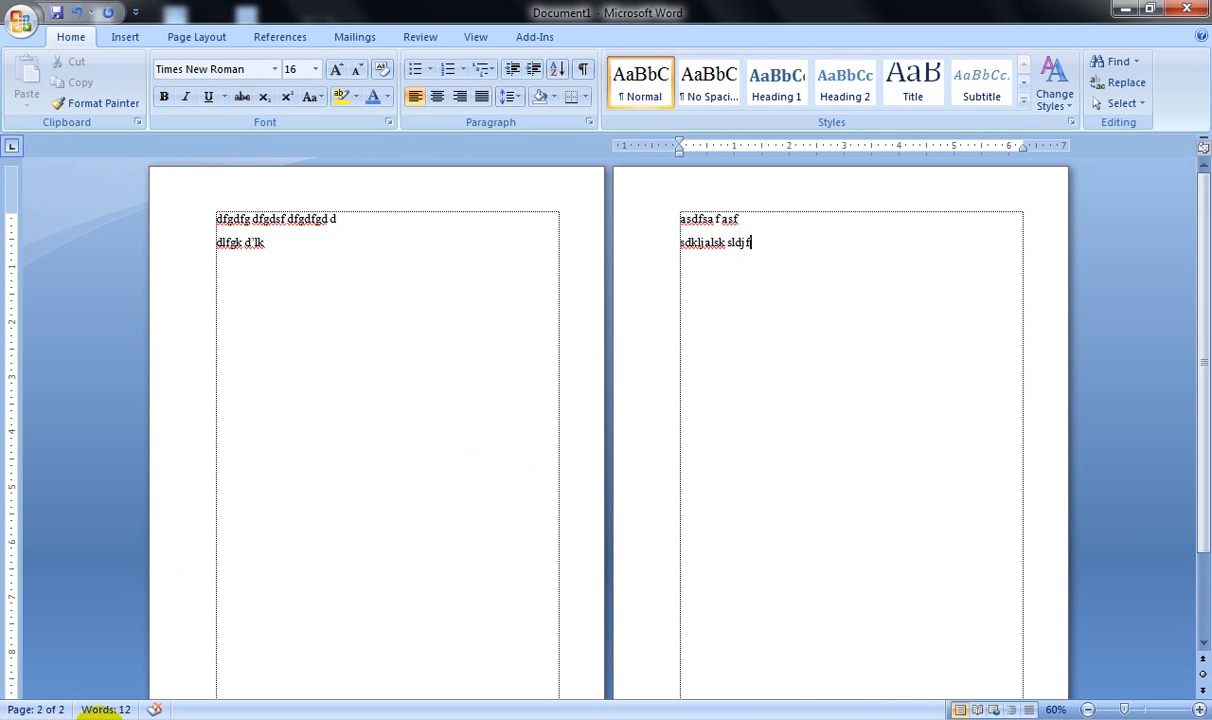
Place the cursor after the first page's last line and zoom the page in to 130%
{"action": "left_click", "coordinate": [338, 272]}
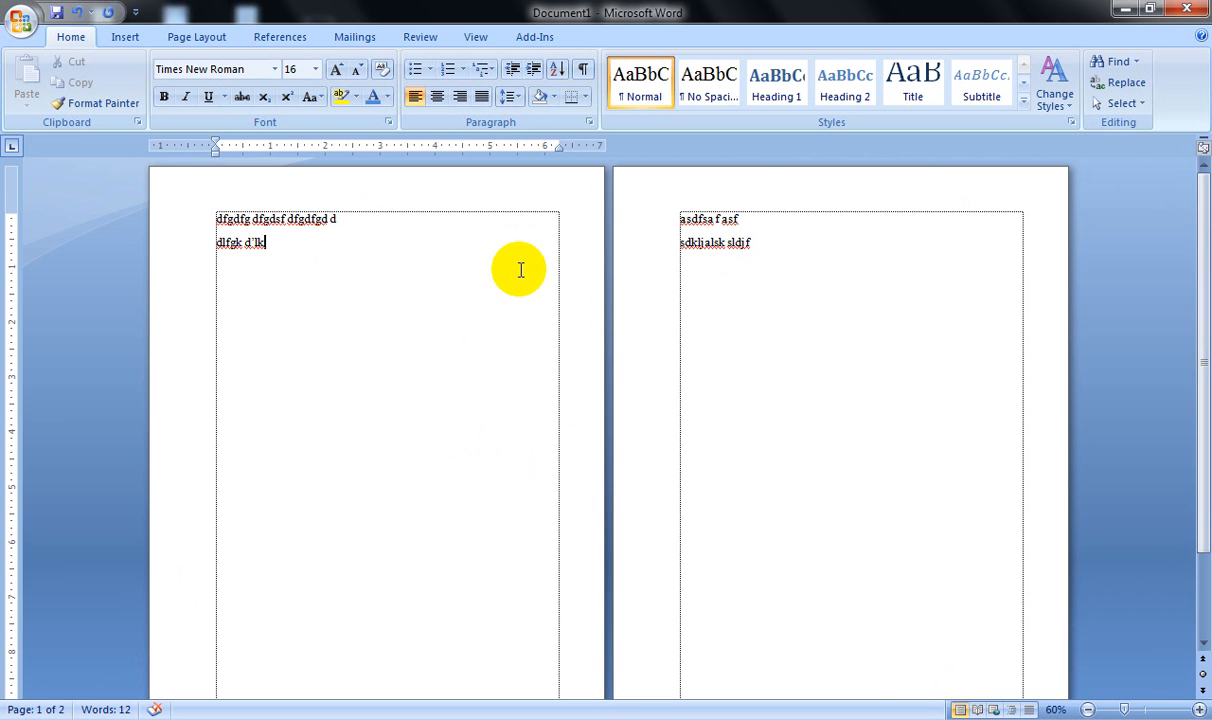
{"action": "scroll", "coordinate": [514, 268], "scroll_direction": "up", "scroll_amount": 2}
{"action": "scroll", "coordinate": [516, 266], "scroll_direction": "up", "scroll_amount": 3}
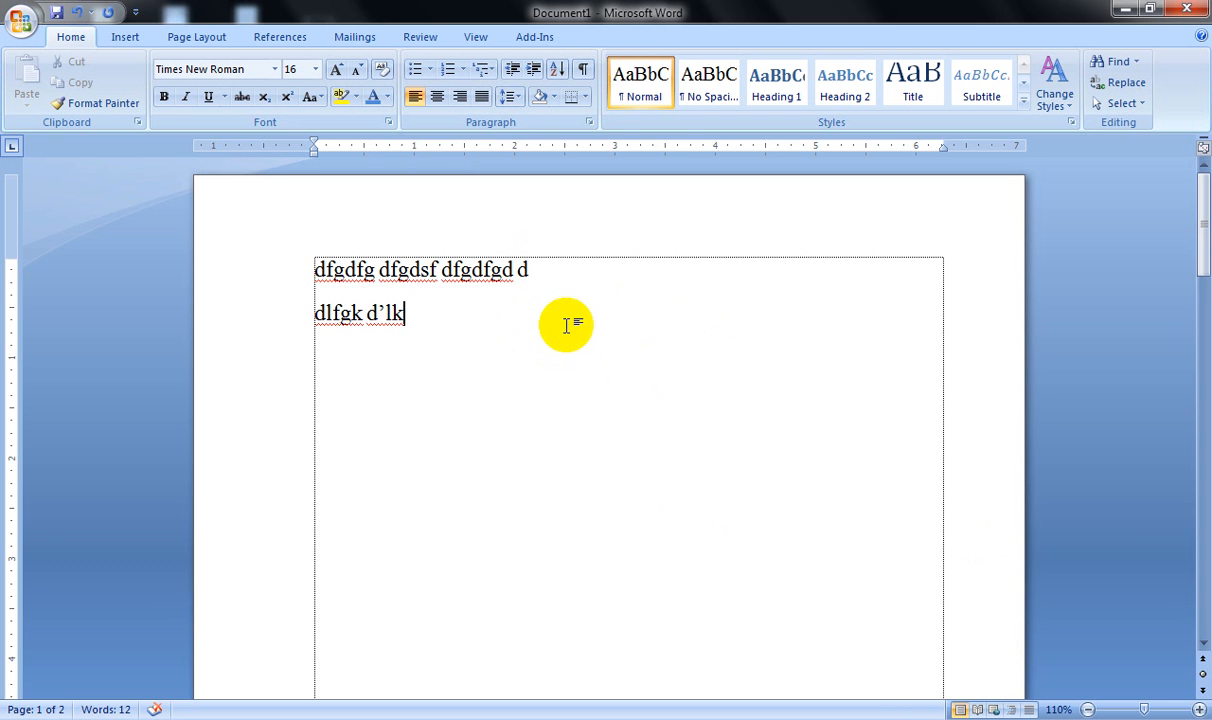
{"action": "scroll", "coordinate": [565, 325], "scroll_direction": "down", "scroll_amount": 5}
{"action": "scroll", "coordinate": [564, 328], "scroll_direction": "up", "scroll_amount": 4}
{"action": "scroll", "coordinate": [564, 328], "scroll_direction": "up", "scroll_amount": 6}
{"action": "scroll", "coordinate": [566, 328], "scroll_direction": "down", "scroll_amount": 3}
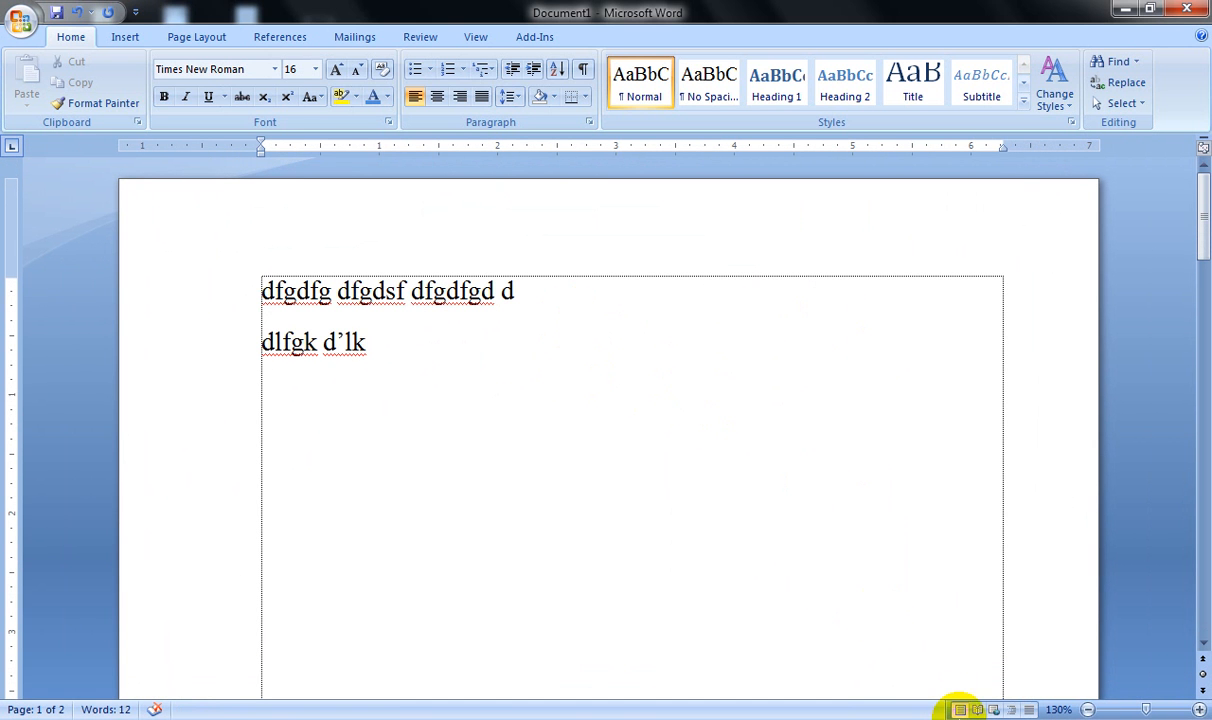
Show the document in Full Screen Reading view and close that view
{"action": "left_click", "coordinate": [977, 709]}
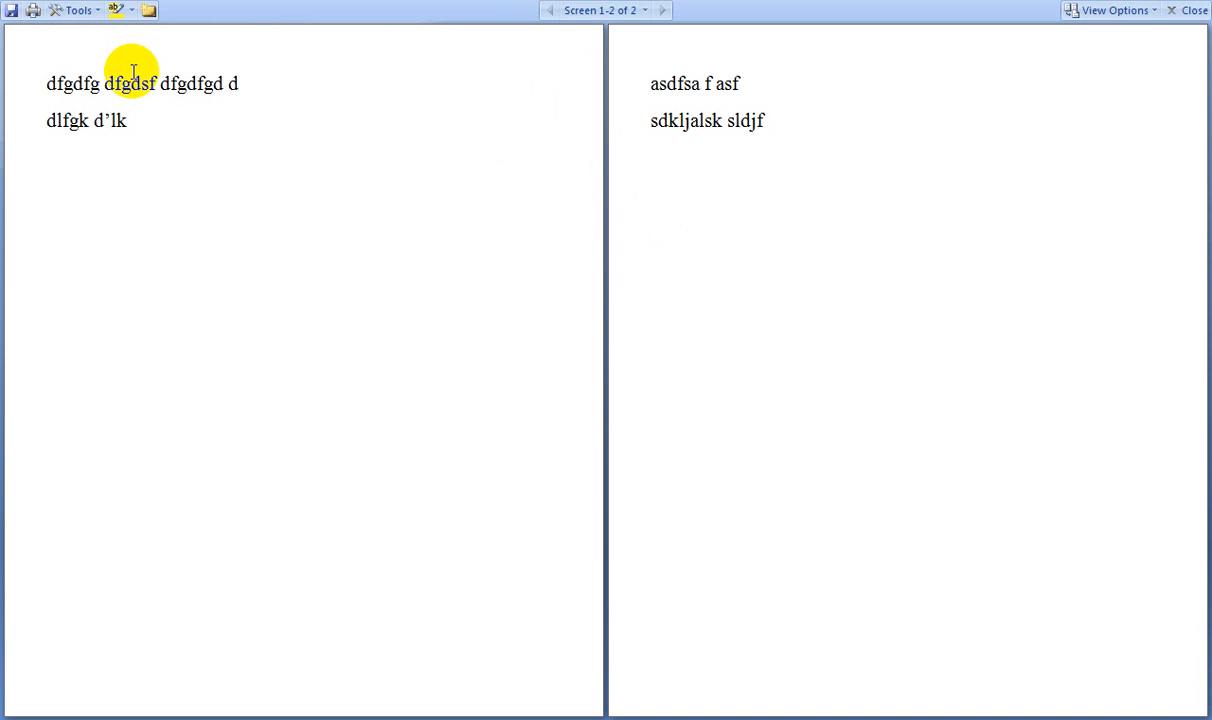
{"action": "left_click", "coordinate": [1190, 12]}
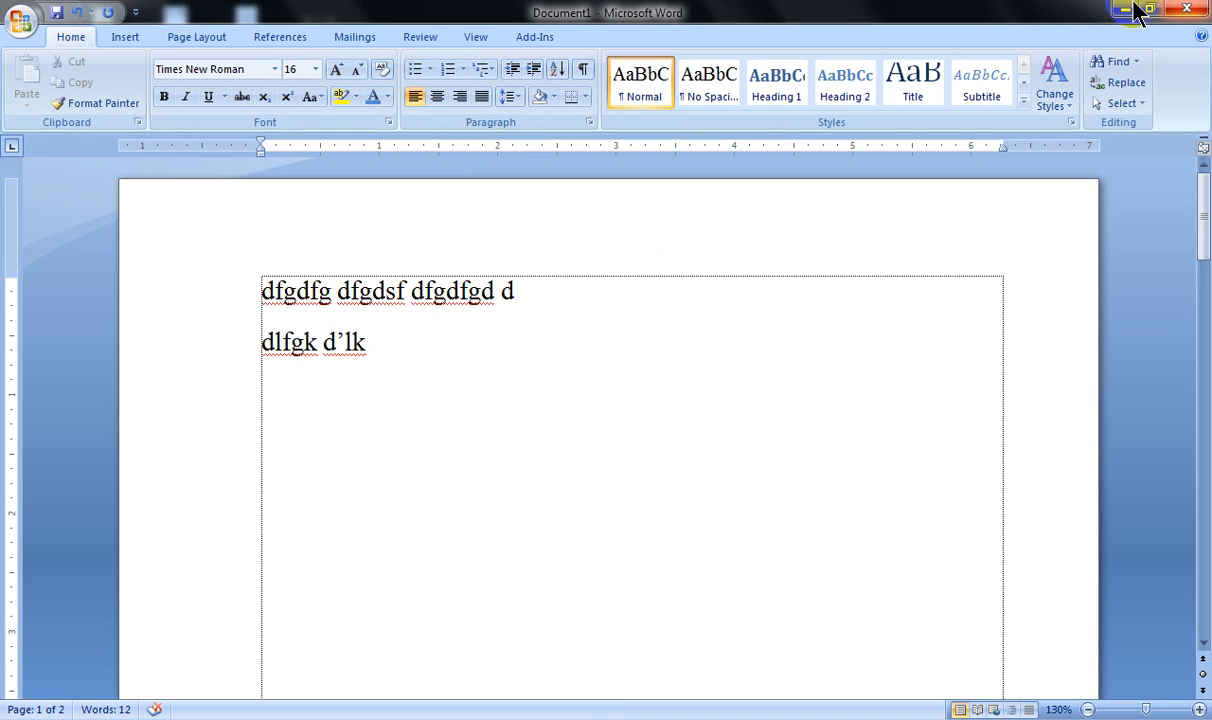
Show the document in Web Layout view, select the line "sdkljalsk sldjf" and clear the selection
{"action": "left_click", "coordinate": [541, 320]}
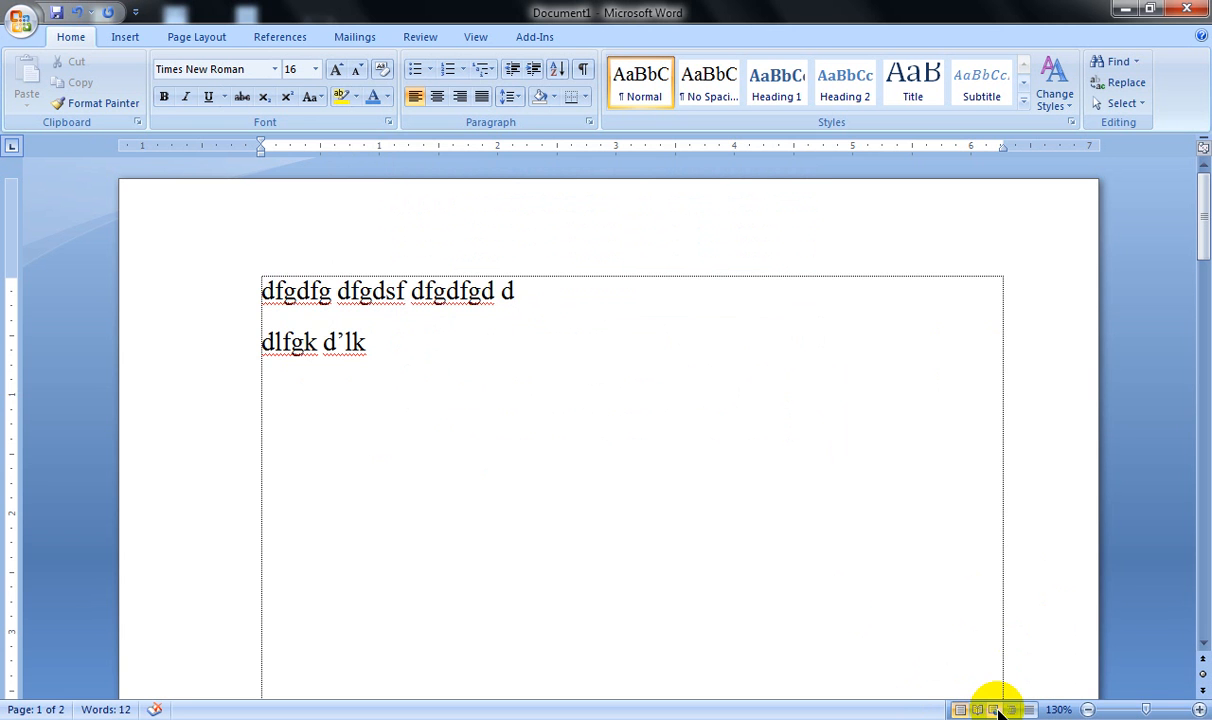
{"action": "left_click", "coordinate": [995, 709]}
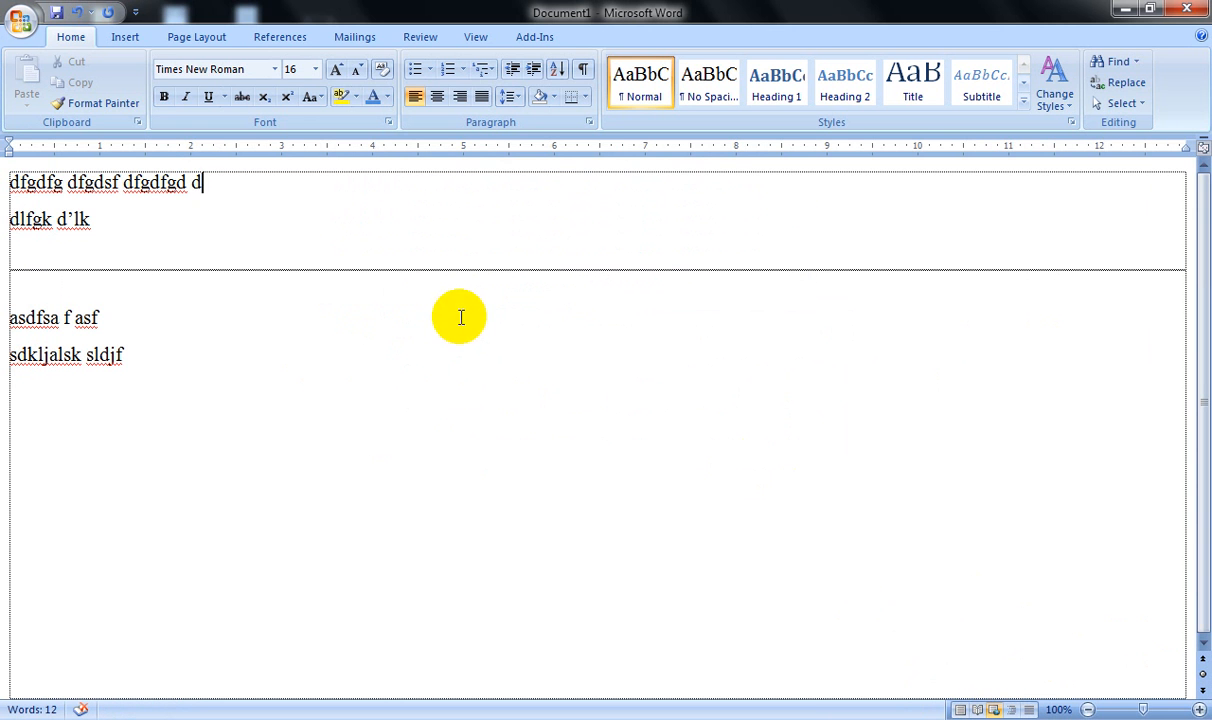
{"action": "left_click", "coordinate": [130, 328]}
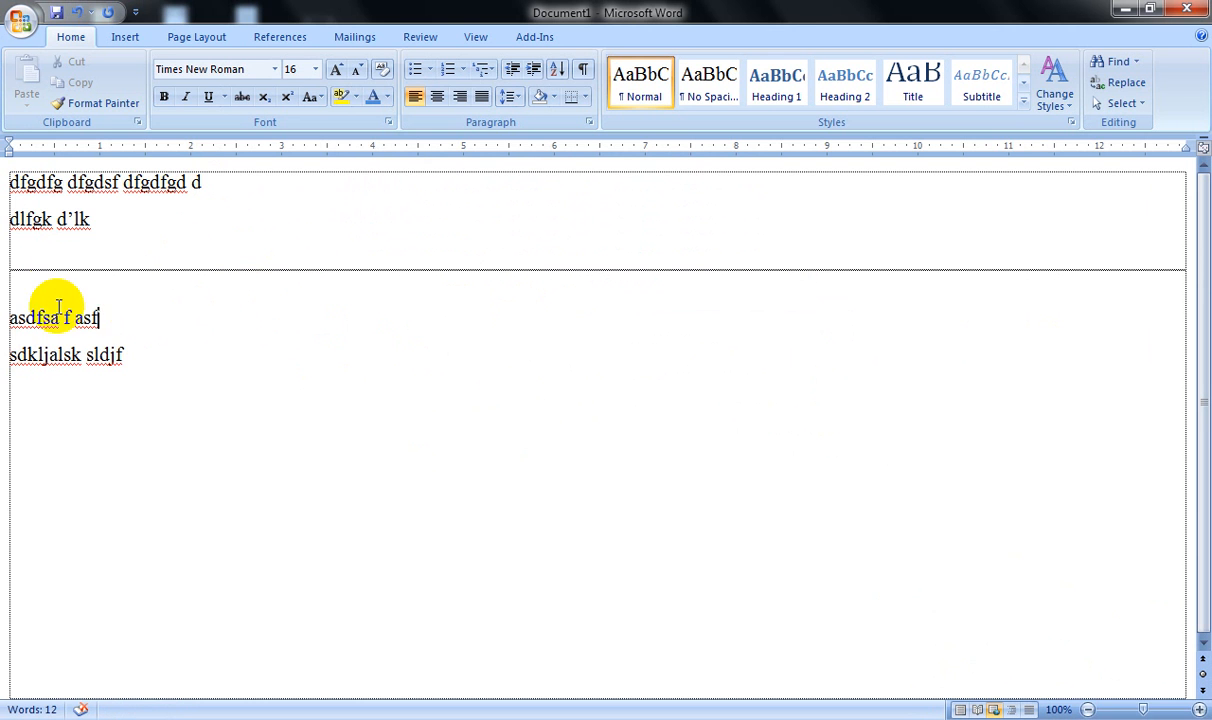
{"action": "left_click_drag", "start_coordinate": [125, 327], "coordinate": [130, 352]}
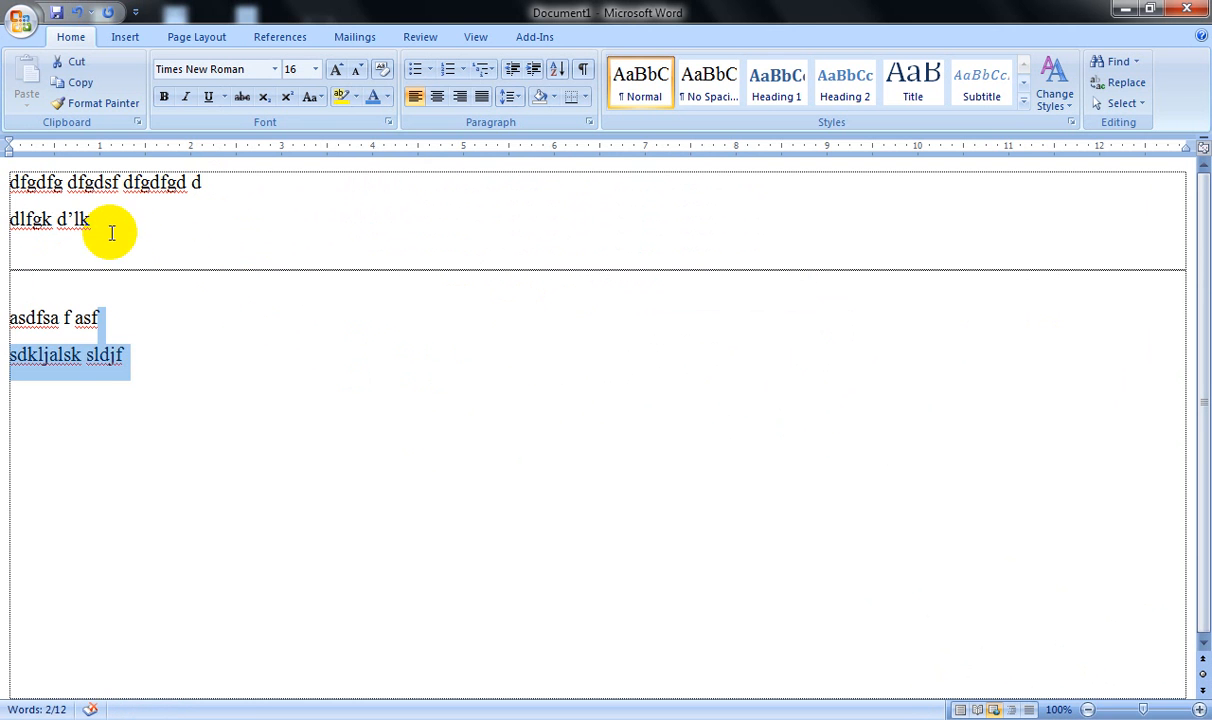
{"action": "left_click", "coordinate": [104, 217]}
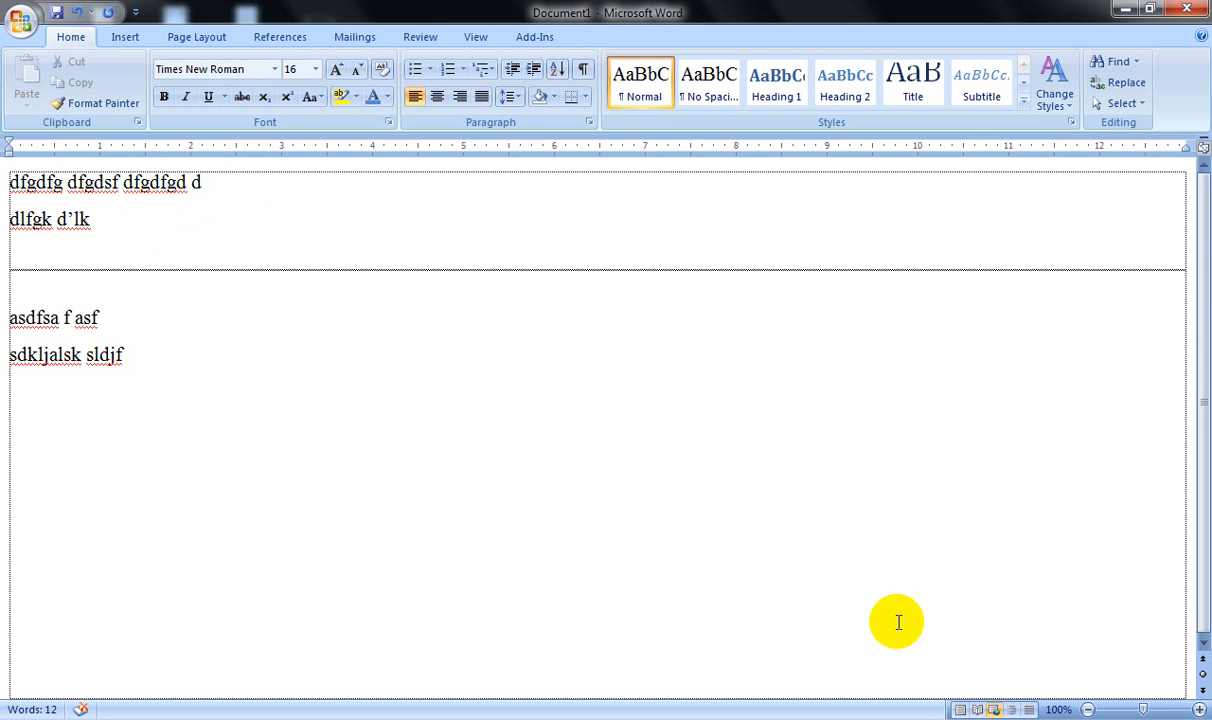
Examine the document in Outline view and Draft view, and return it to Print Layout view
{"action": "left_click", "coordinate": [1011, 709]}
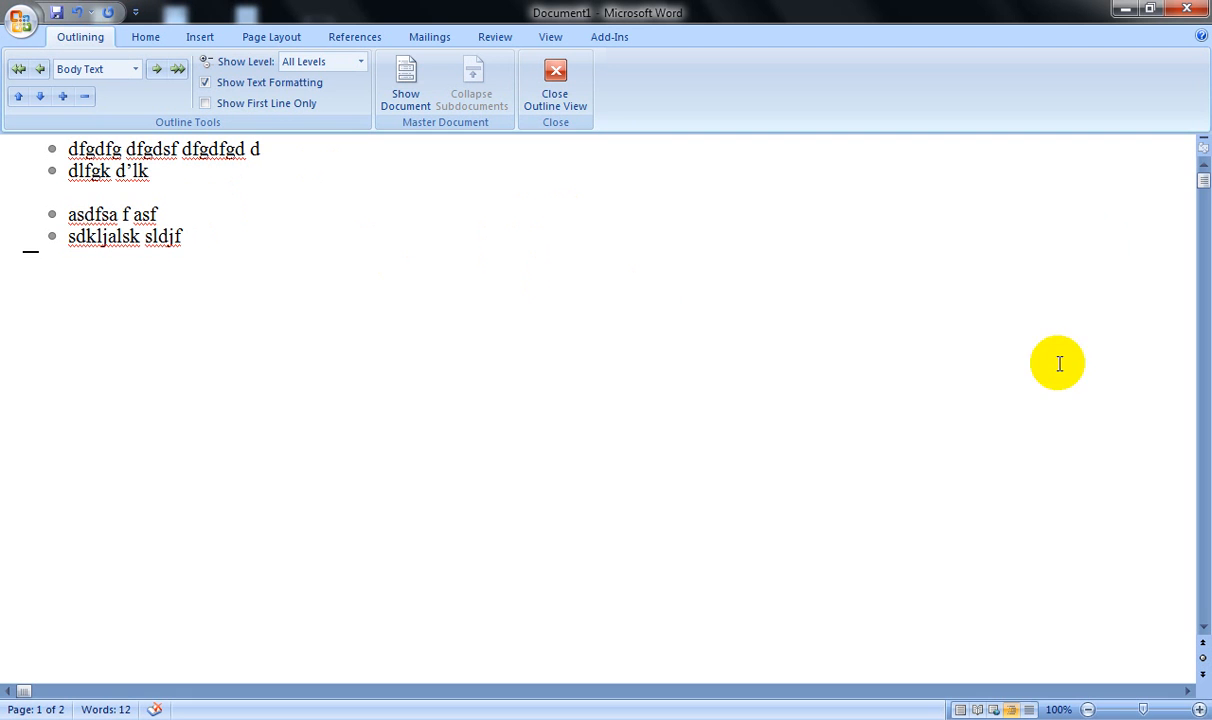
{"action": "left_click", "coordinate": [1028, 709]}
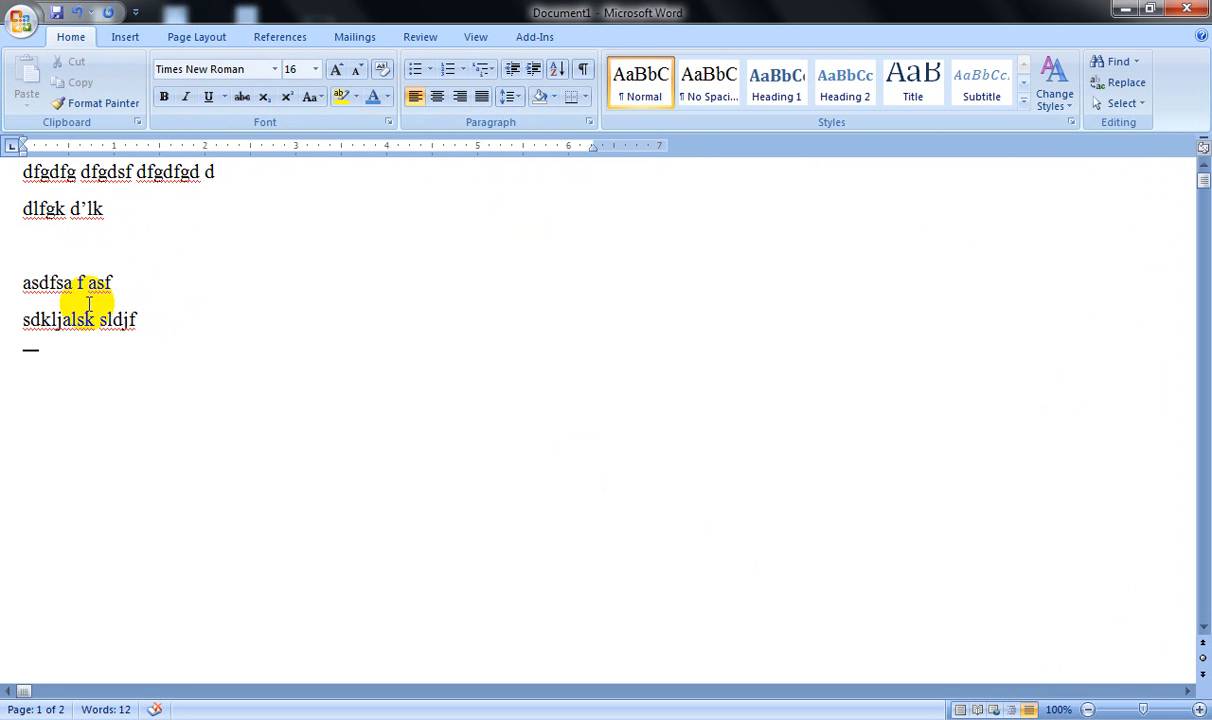
{"action": "left_click", "coordinate": [180, 231]}
{"action": "left_click", "coordinate": [85, 316]}
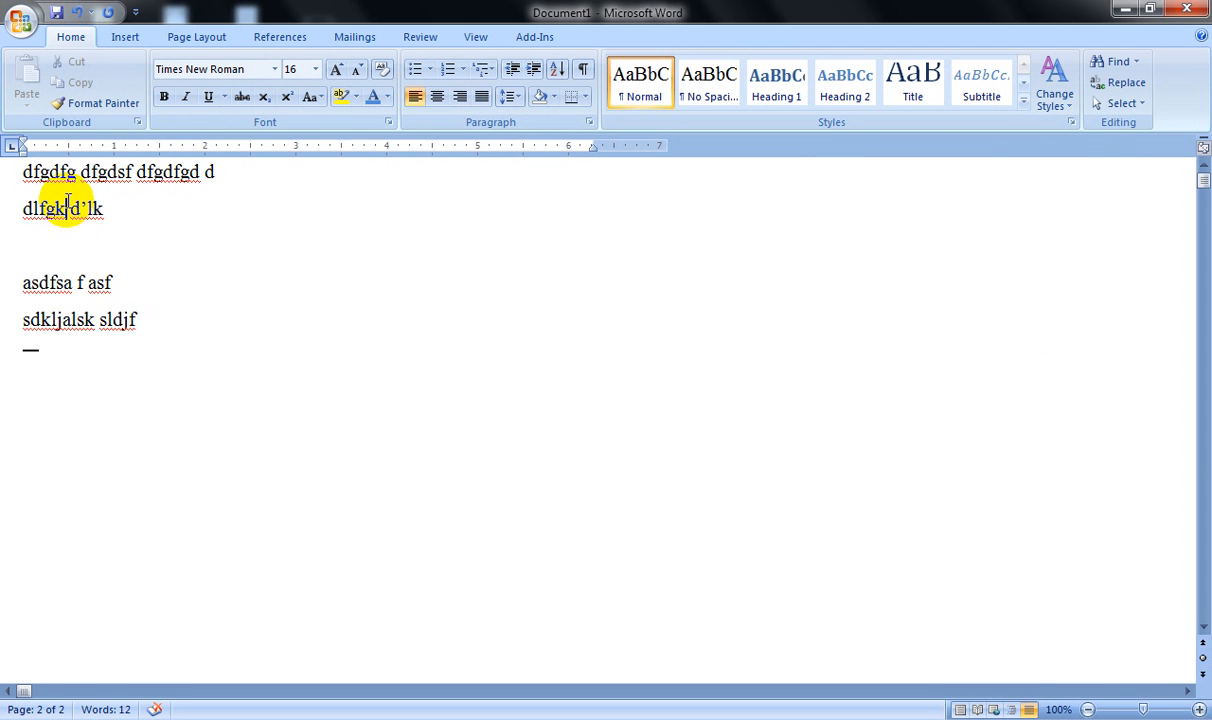
{"action": "left_click", "coordinate": [65, 286]}
{"action": "left_click", "coordinate": [70, 207]}
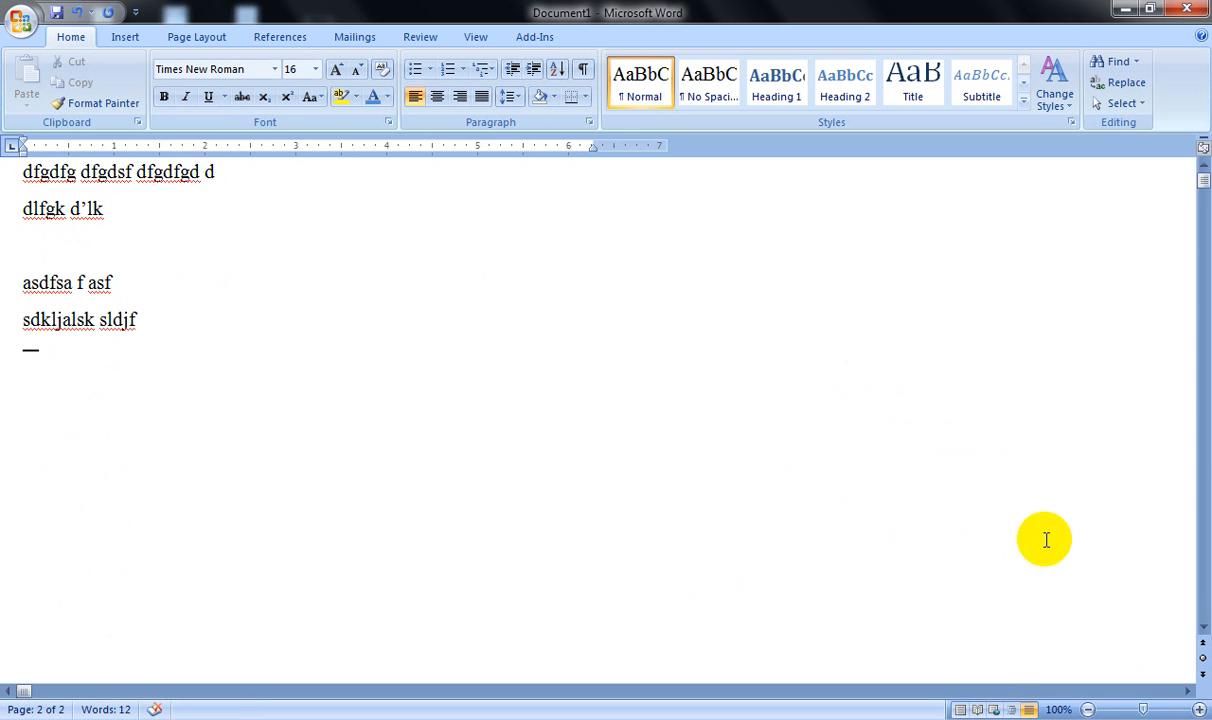
{"action": "left_click", "coordinate": [958, 710]}
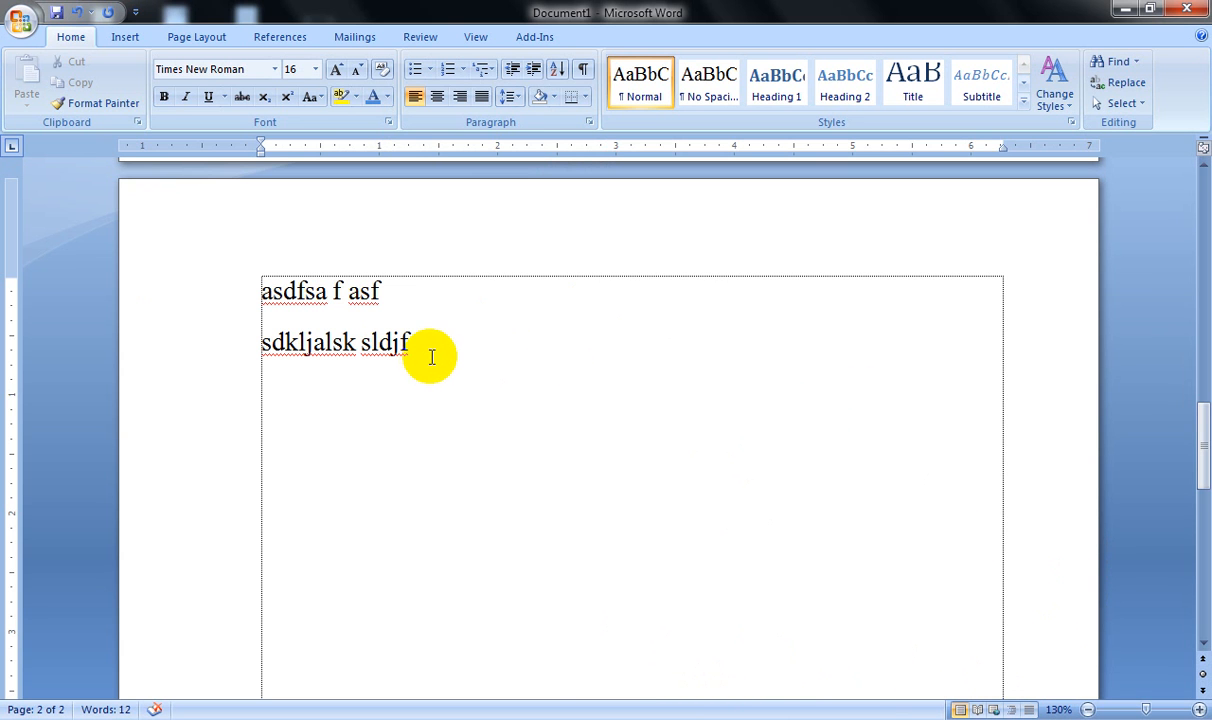
{"action": "left_click", "coordinate": [830, 100]}
{"action": "left_click", "coordinate": [76, 12]}
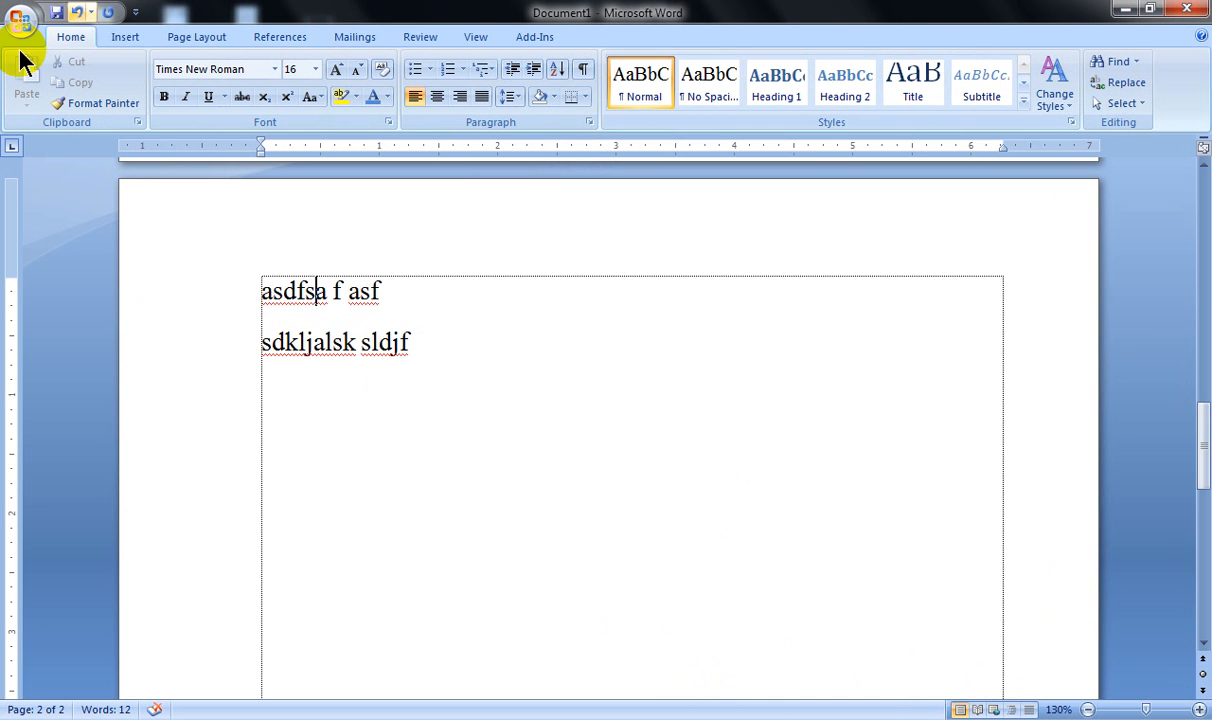
{"action": "left_click", "coordinate": [435, 326]}
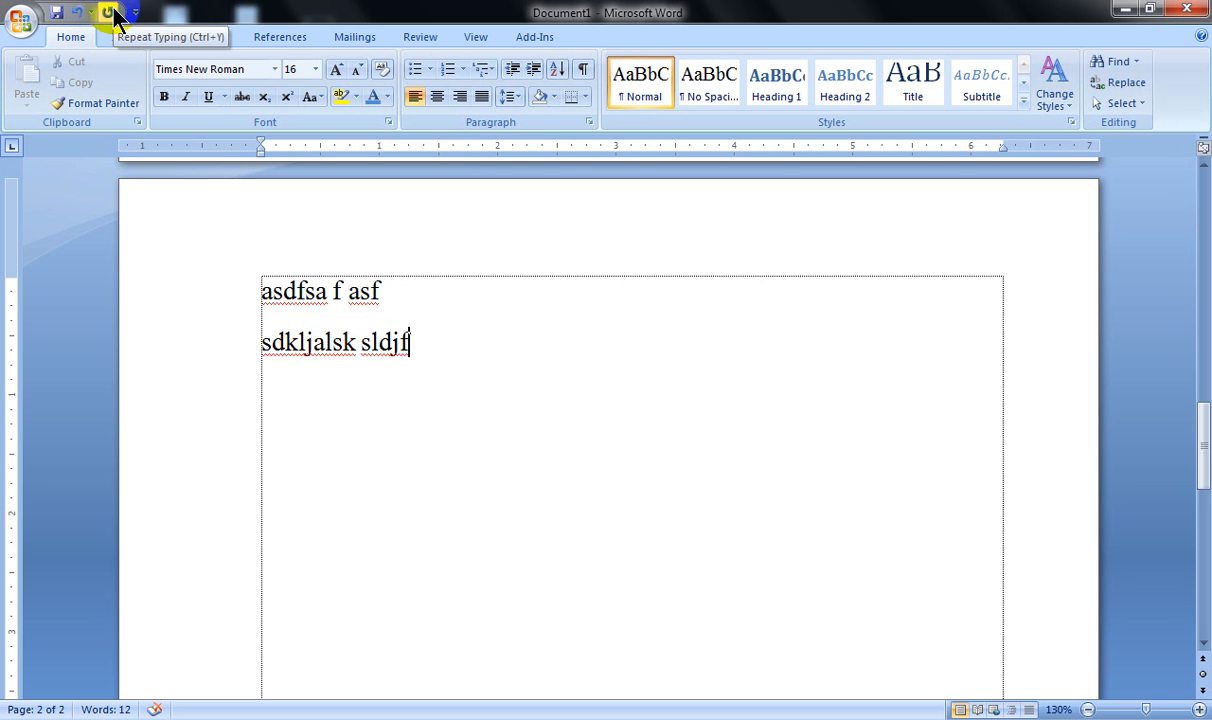
{"action": "left_click", "coordinate": [400, 289]}
{"action": "left_click", "coordinate": [455, 375]}
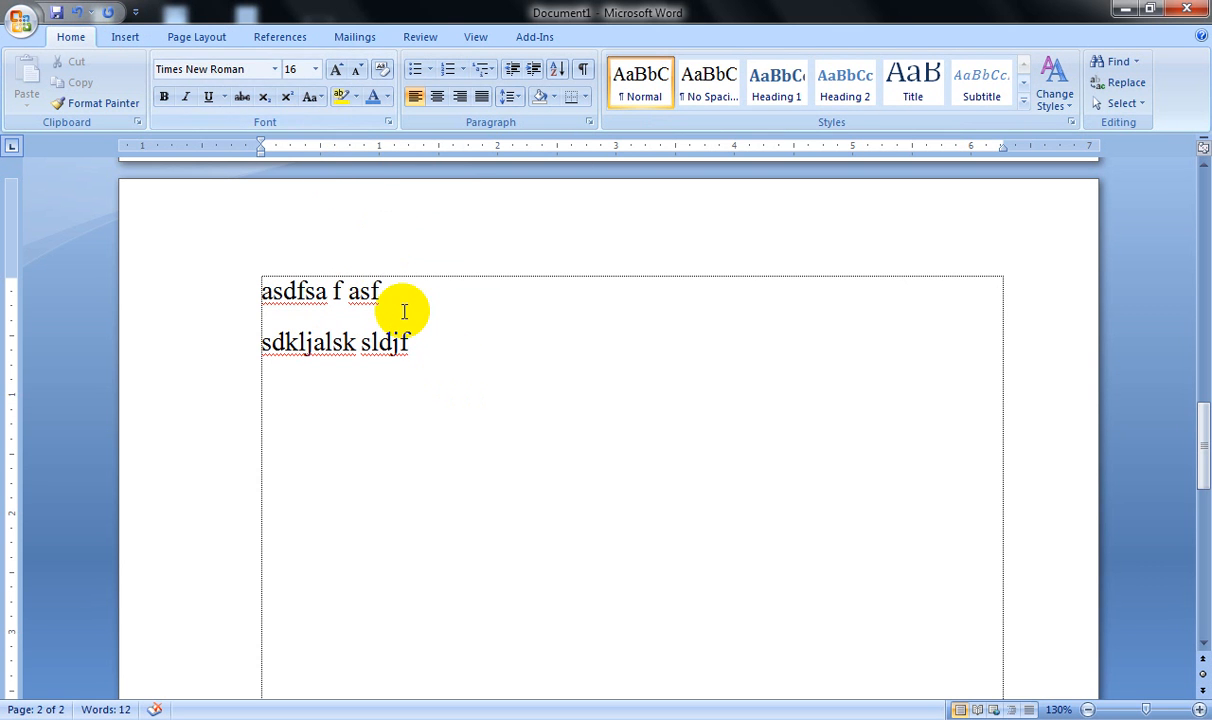
{"action": "left_click", "coordinate": [455, 300]}
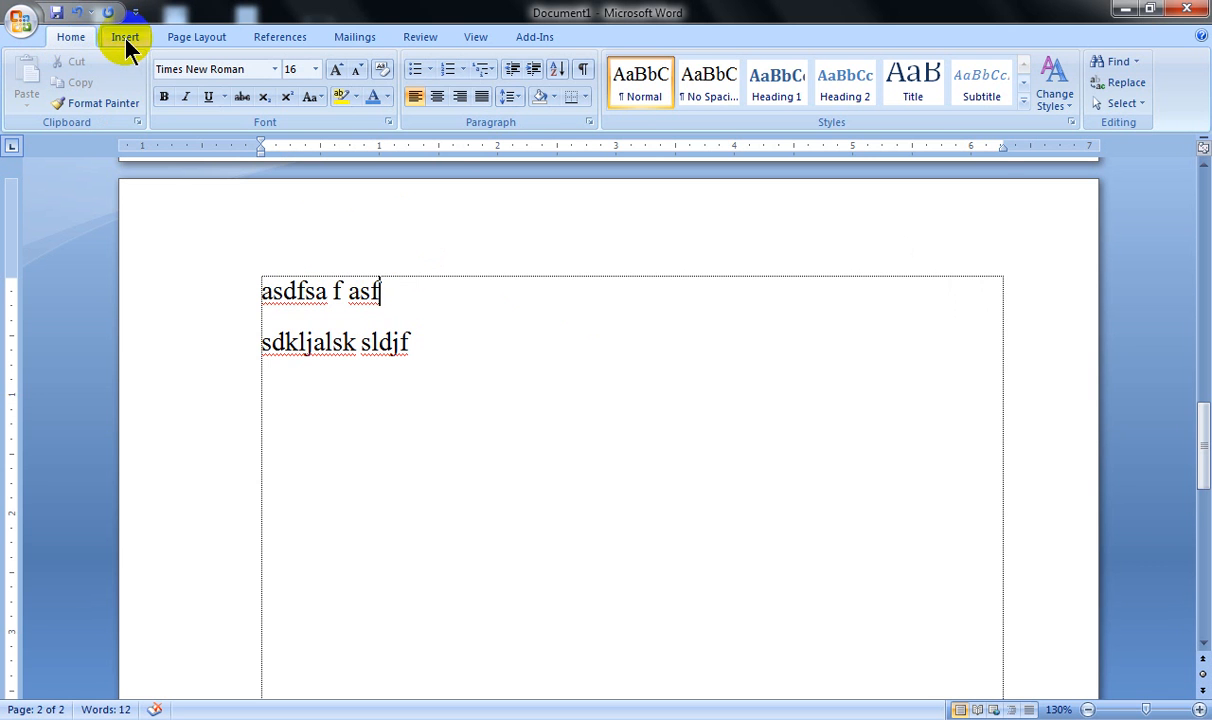
Minimize the ribbon so only its tab names show and restore it, repeating the toggle several times
{"action": "double_click", "coordinate": [72, 38]}
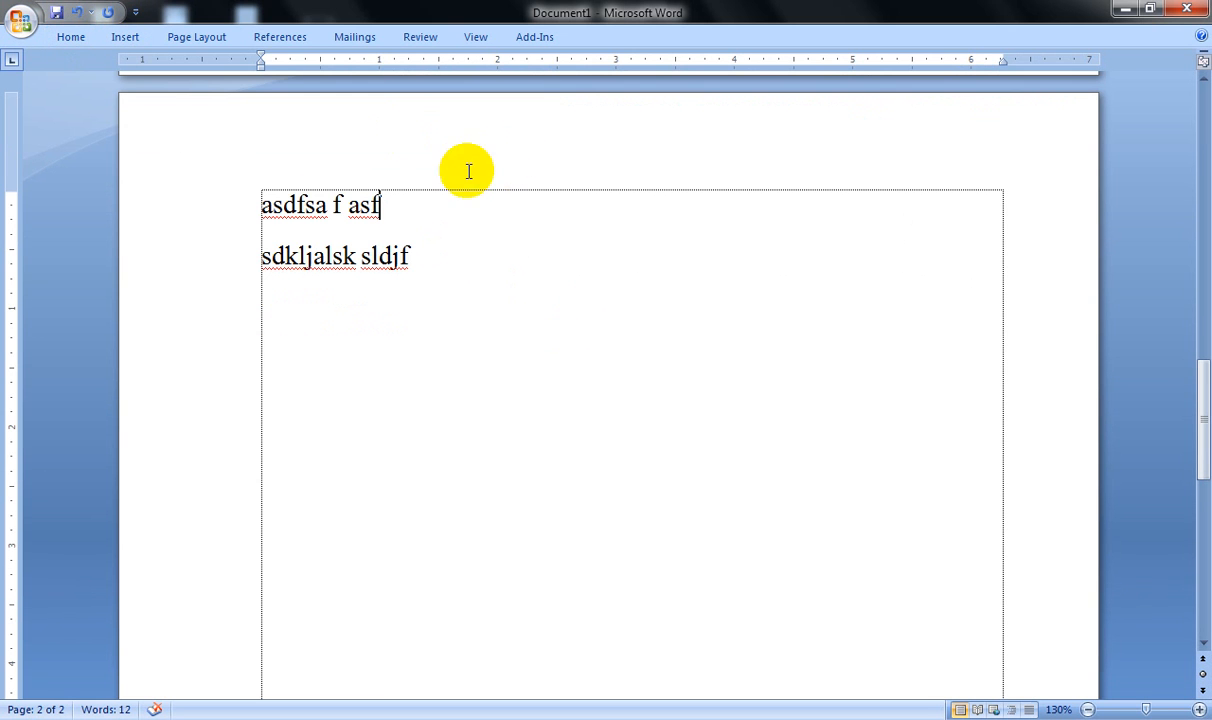
{"action": "double_click", "coordinate": [72, 38]}
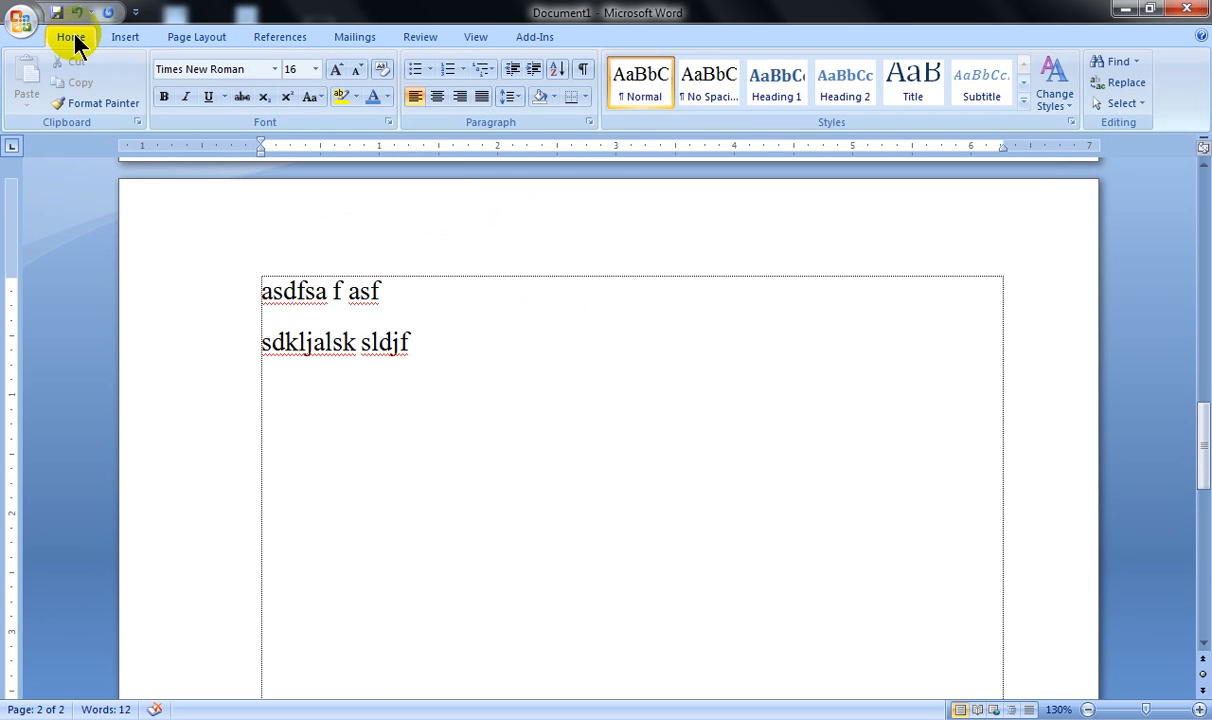
{"action": "double_click", "coordinate": [72, 38]}
{"action": "left_click", "coordinate": [72, 38]}
{"action": "left_click", "coordinate": [72, 38]}
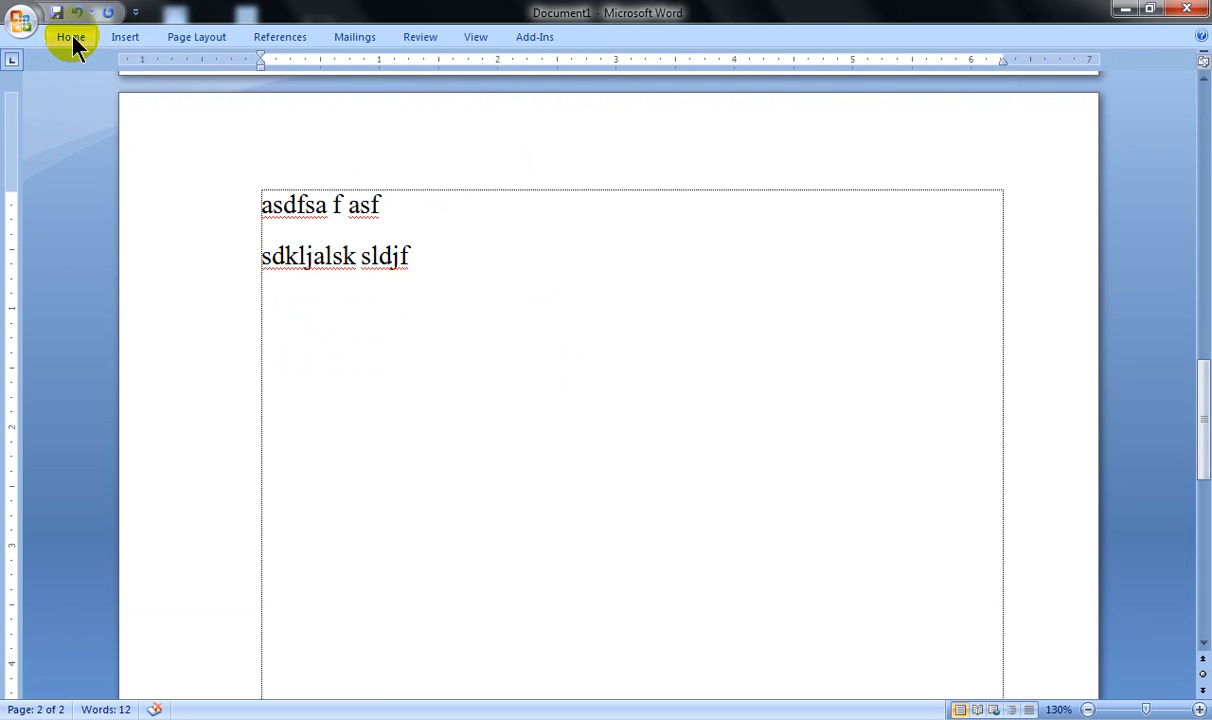
{"action": "double_click", "coordinate": [72, 38]}
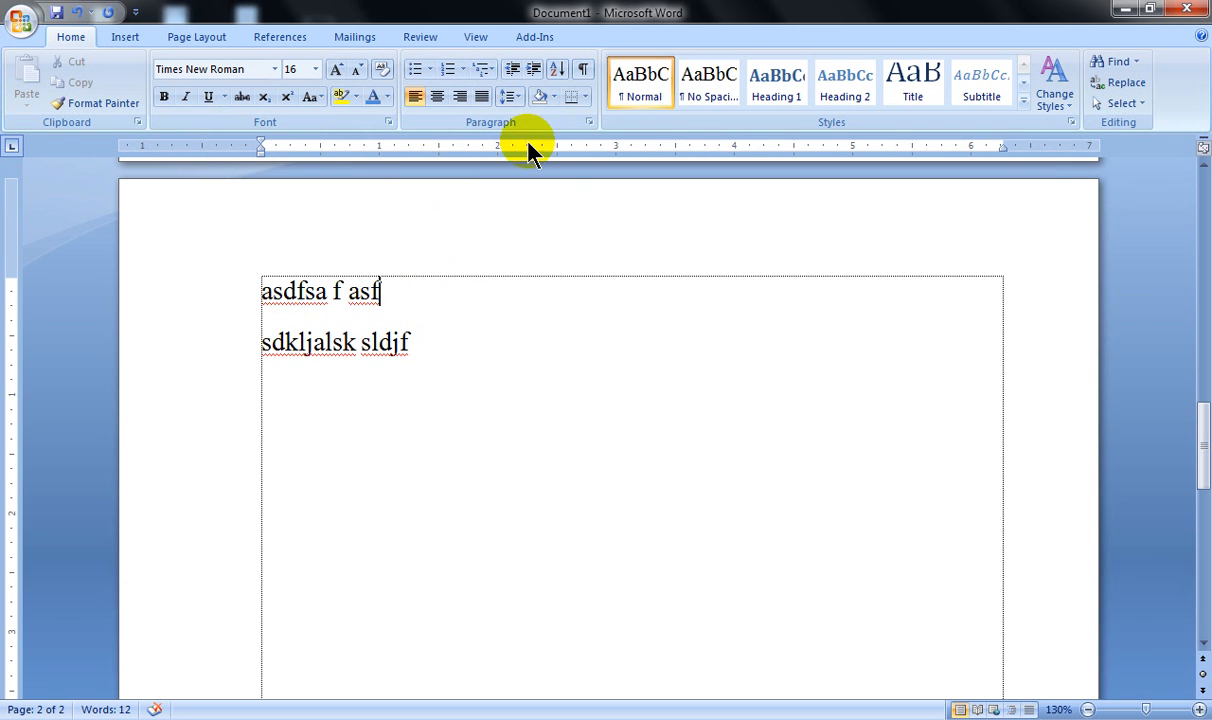
Minimize the ribbon once more and restore it through the Quick Access Toolbar's customization options
{"action": "double_click", "coordinate": [72, 38]}
{"action": "left_click", "coordinate": [400, 254]}
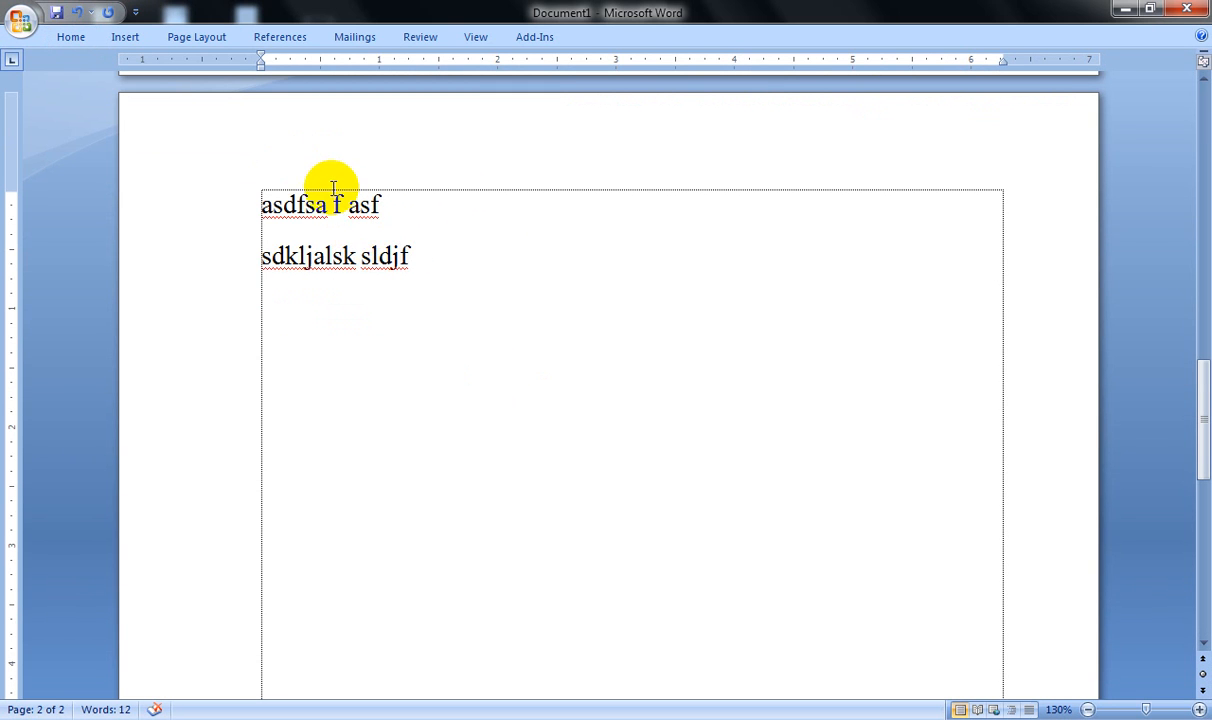
{"action": "left_click", "coordinate": [135, 13]}
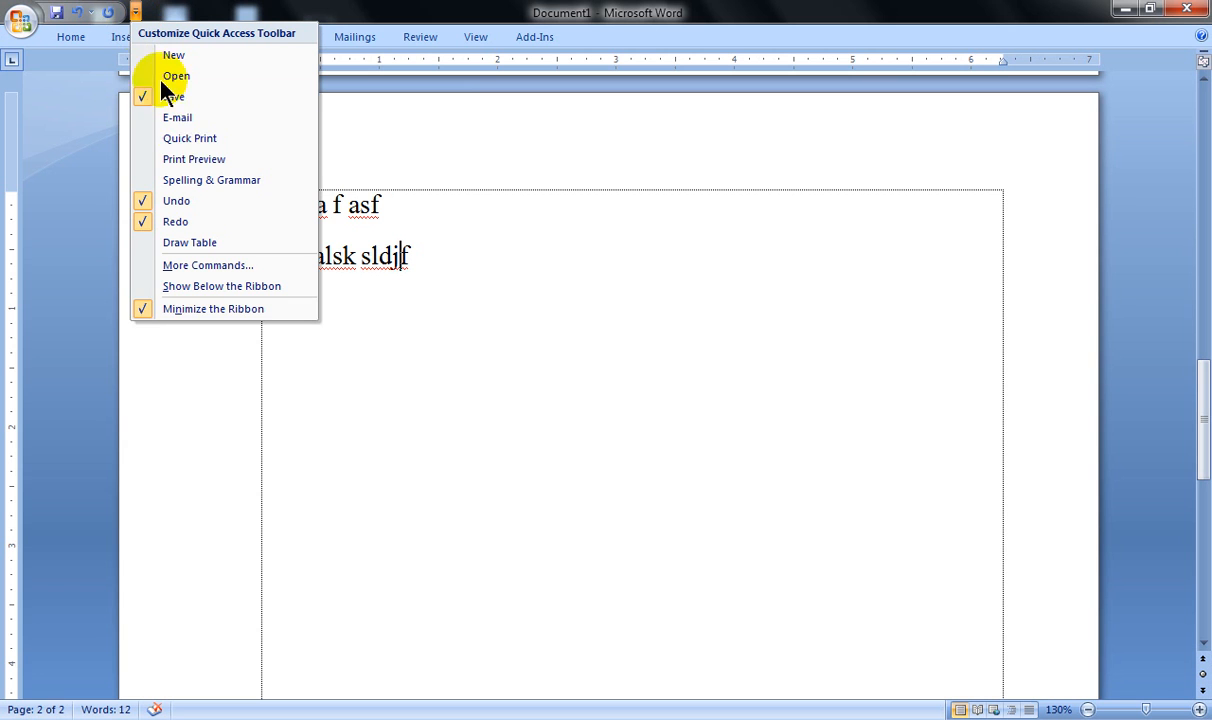
{"action": "left_click", "coordinate": [142, 310]}
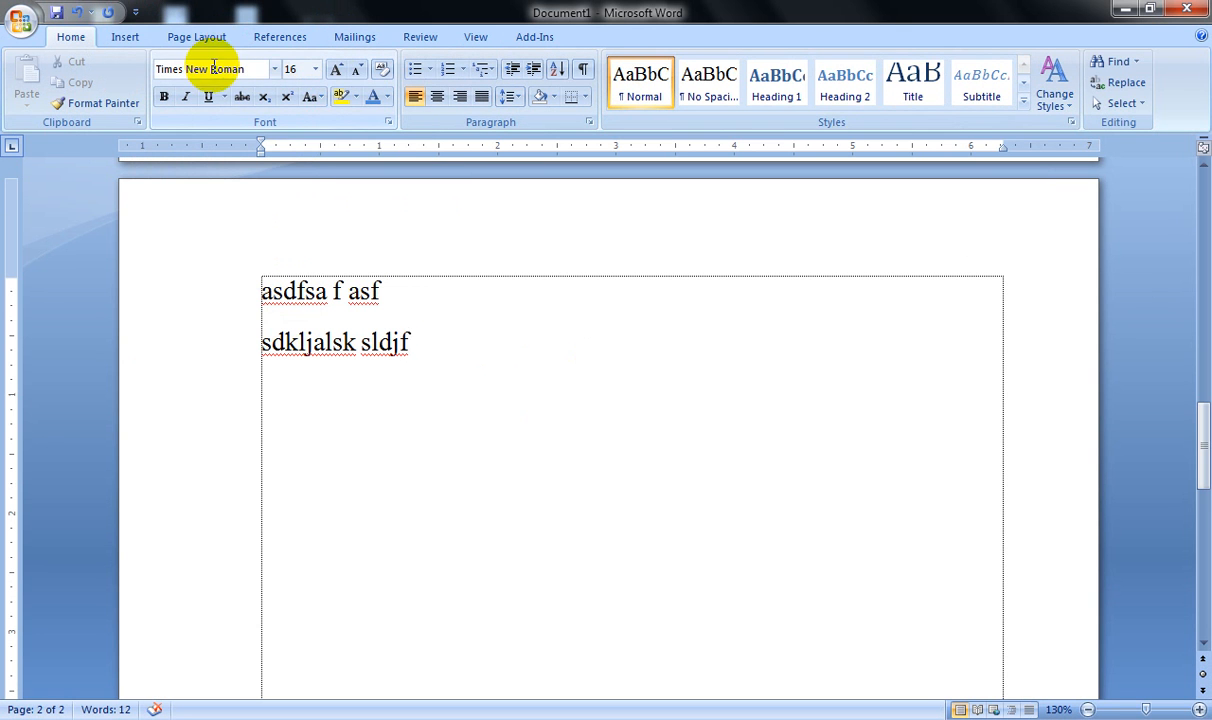
Add the Print Preview, Spelling & Grammar and Open commands to the Quick Access Toolbar
{"action": "left_click", "coordinate": [135, 12]}
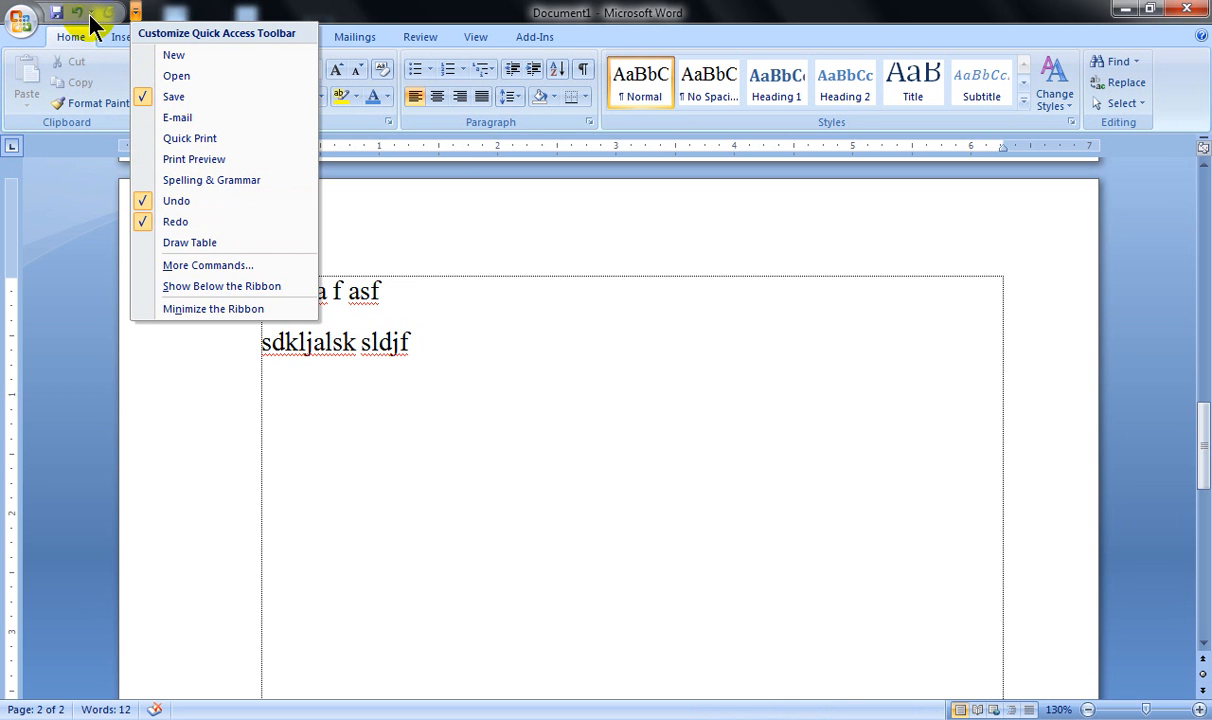
{"action": "left_click", "coordinate": [162, 159]}
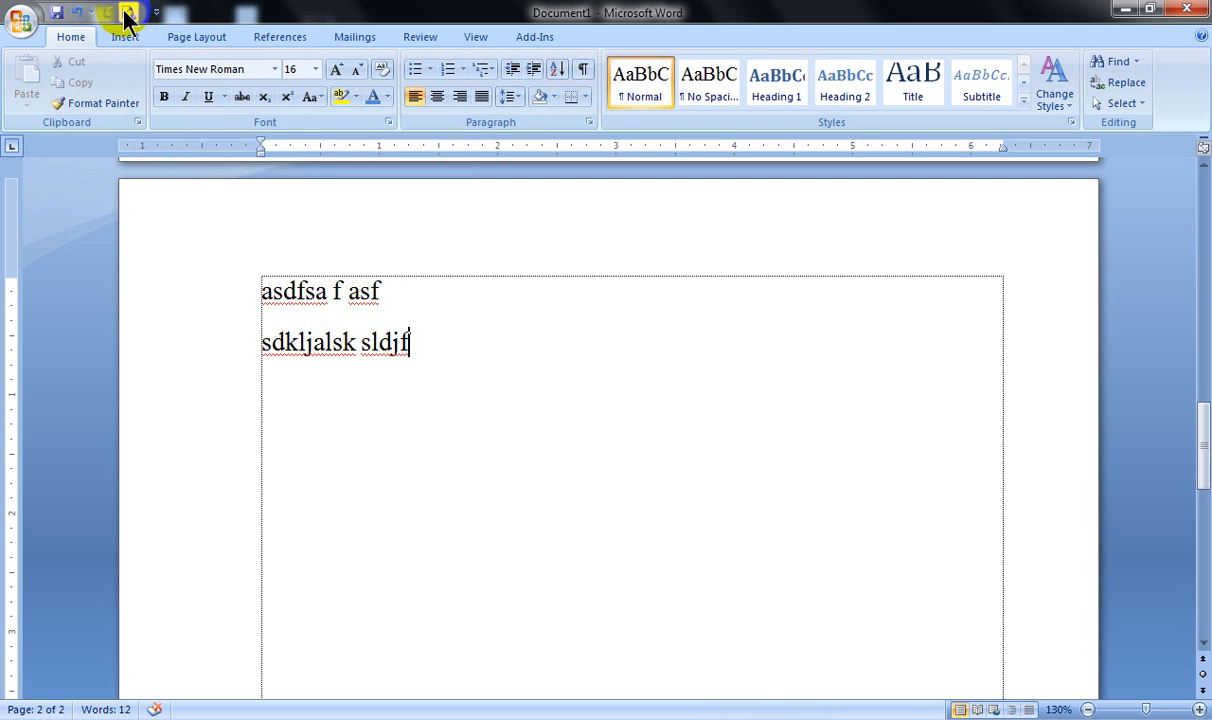
{"action": "left_click", "coordinate": [156, 12]}
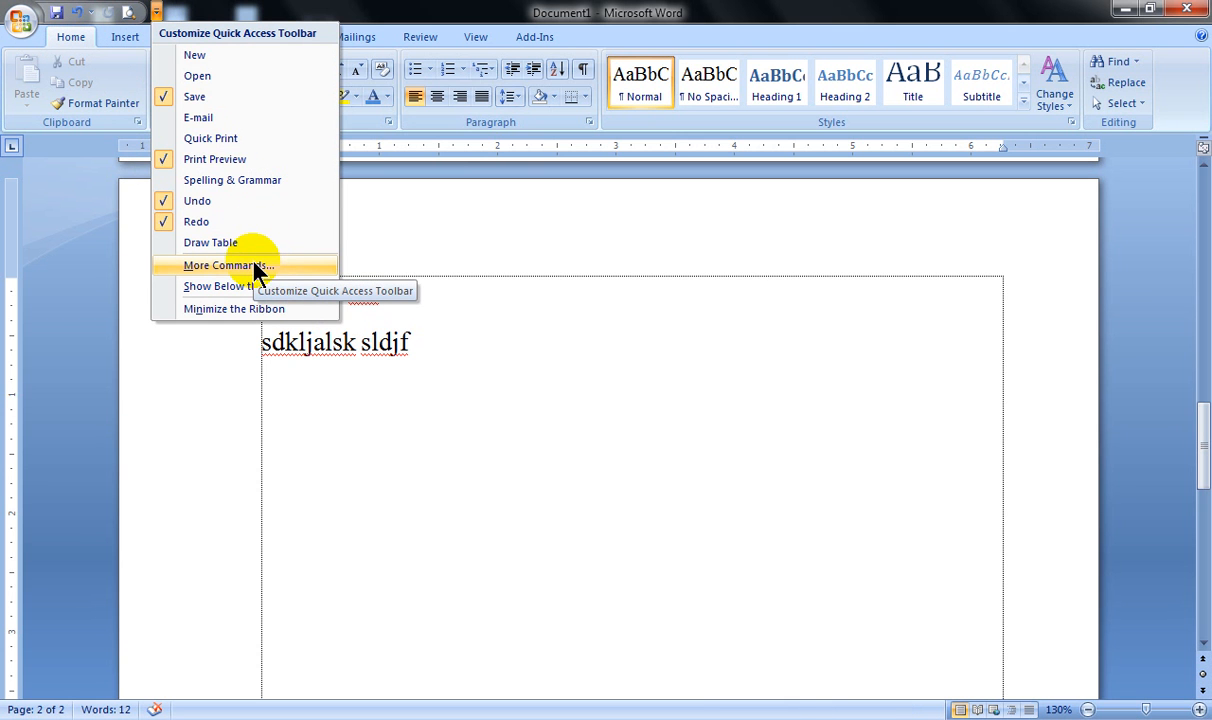
{"action": "left_click", "coordinate": [238, 182]}
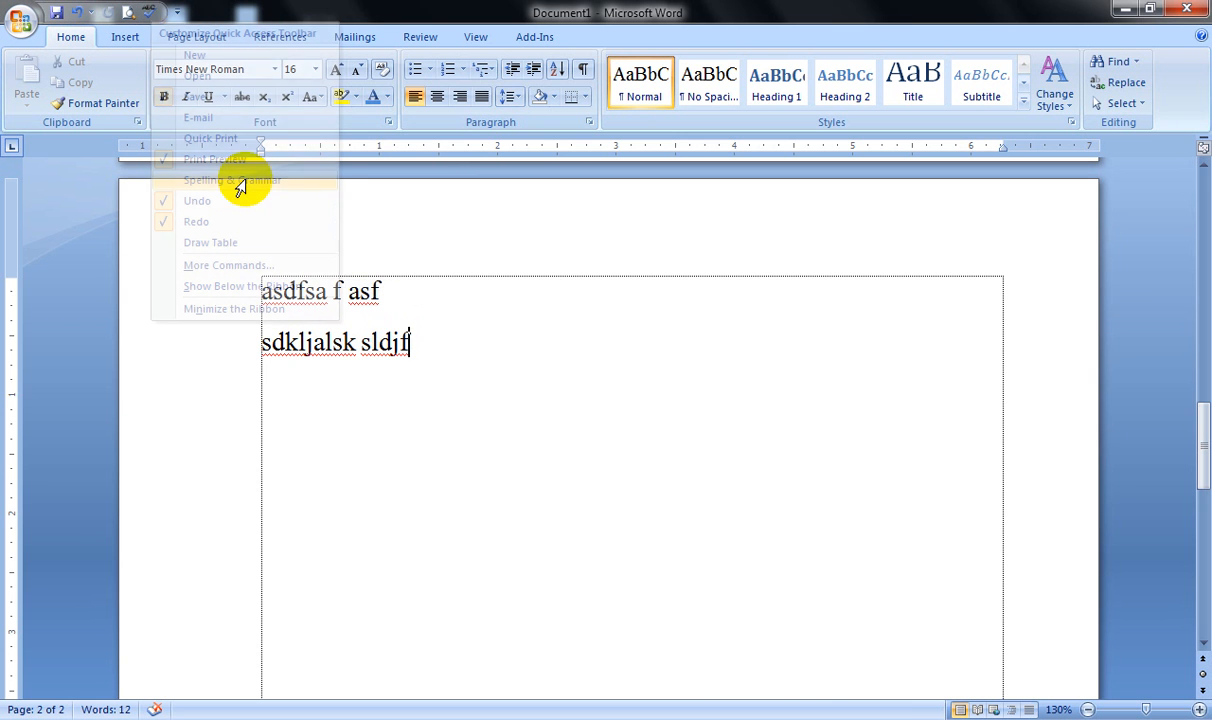
{"action": "left_click", "coordinate": [176, 12]}
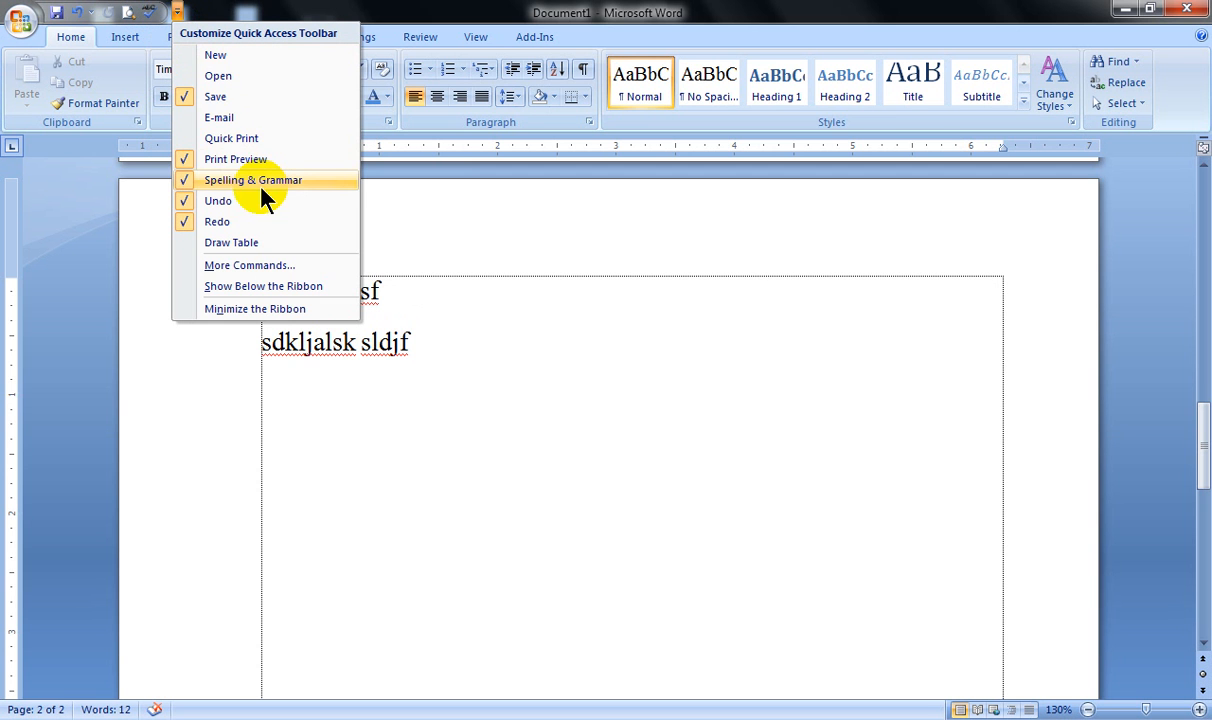
{"action": "left_click", "coordinate": [224, 80]}
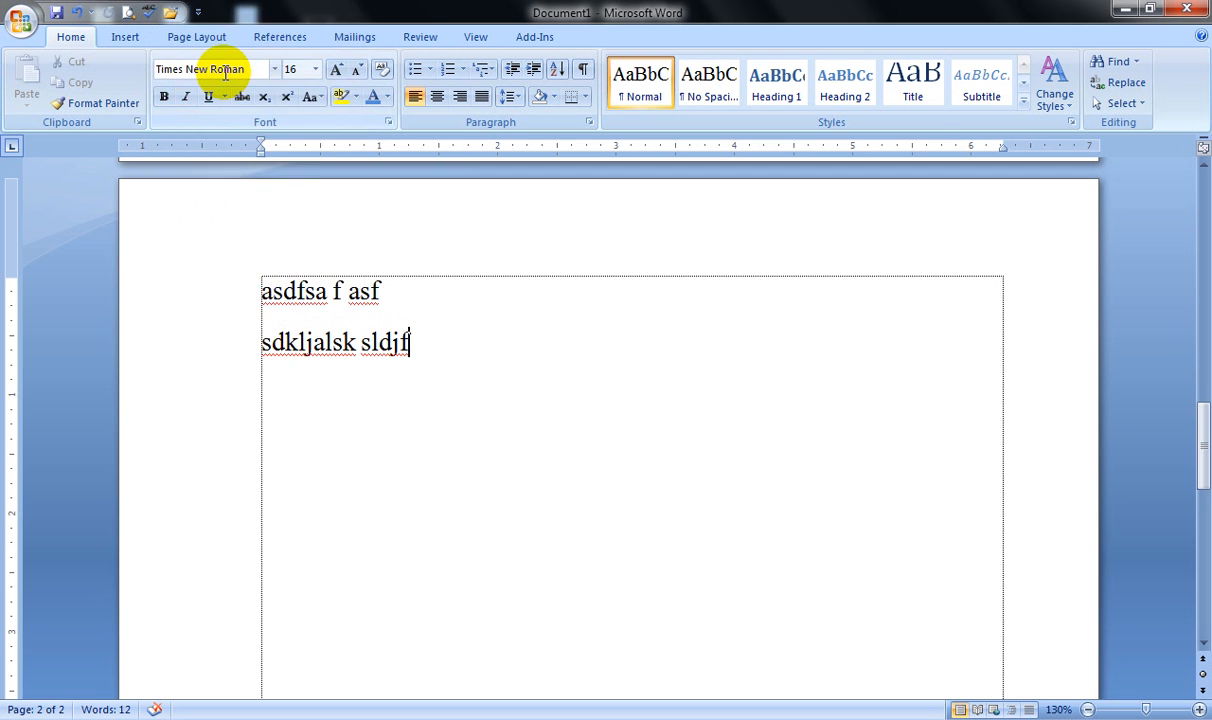
Remove Spelling & Grammar from the Quick Access Toolbar and dismiss the Windows color scheme message
{"action": "left_click", "coordinate": [199, 12]}
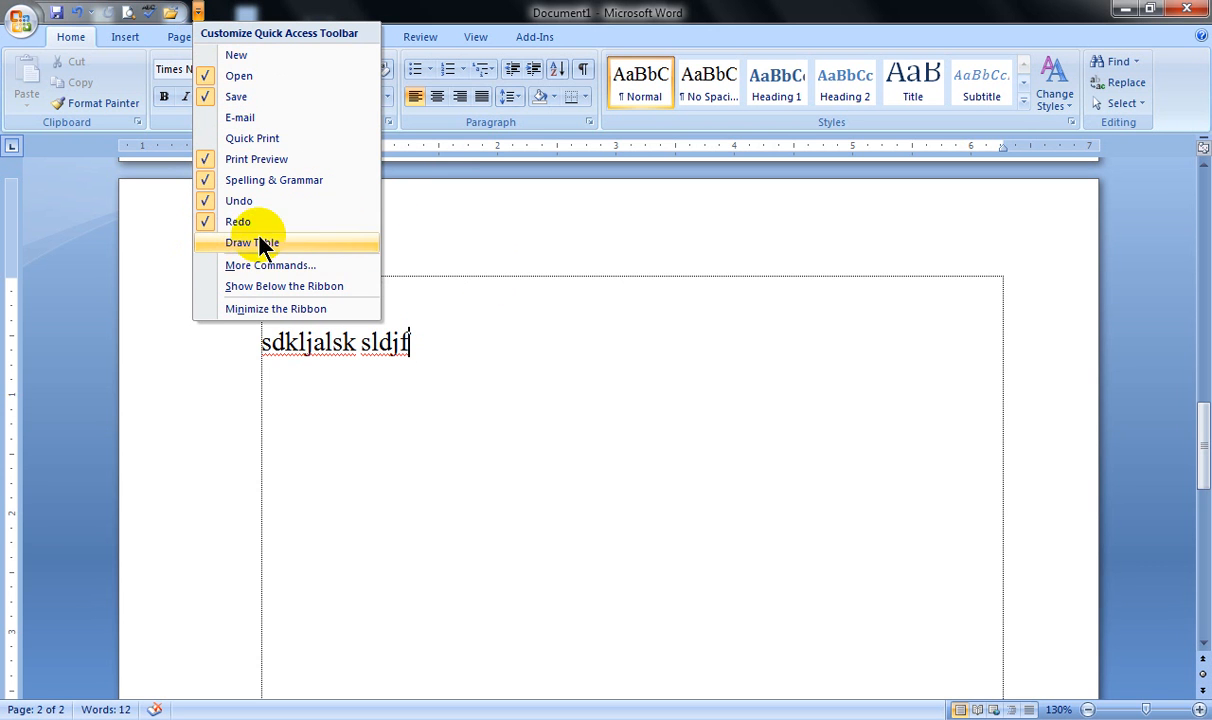
{"action": "left_click", "coordinate": [206, 180]}
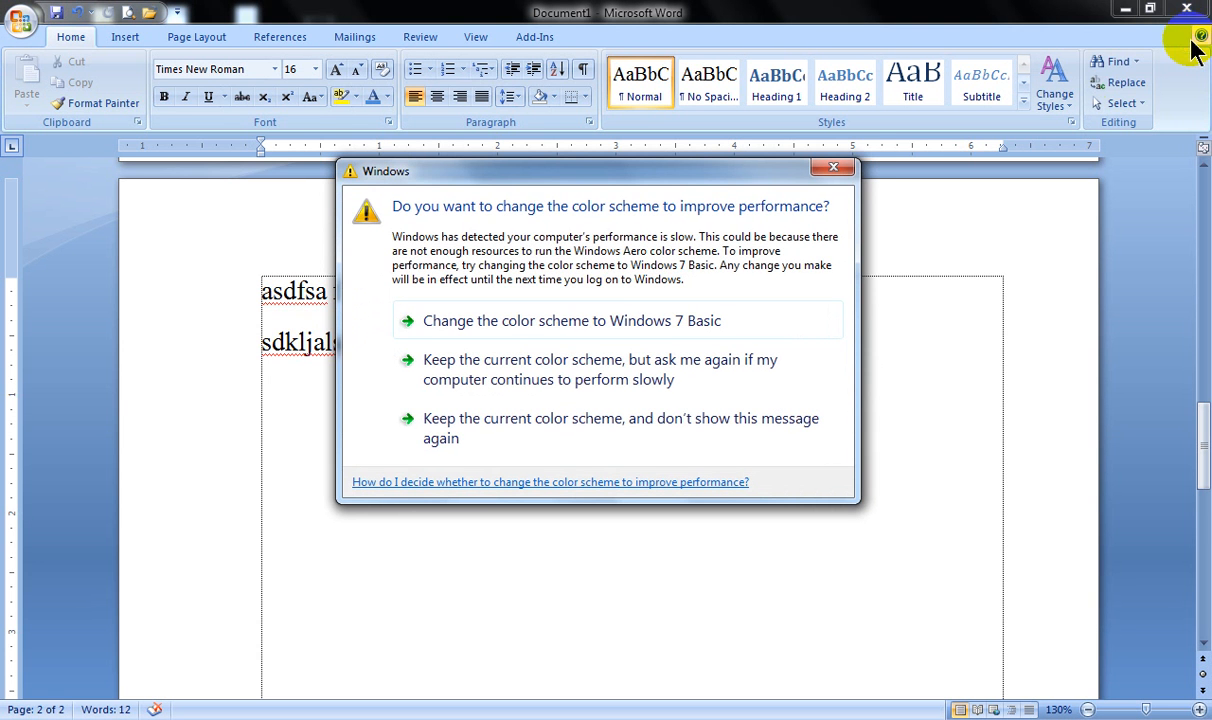
{"action": "left_click", "coordinate": [836, 171]}
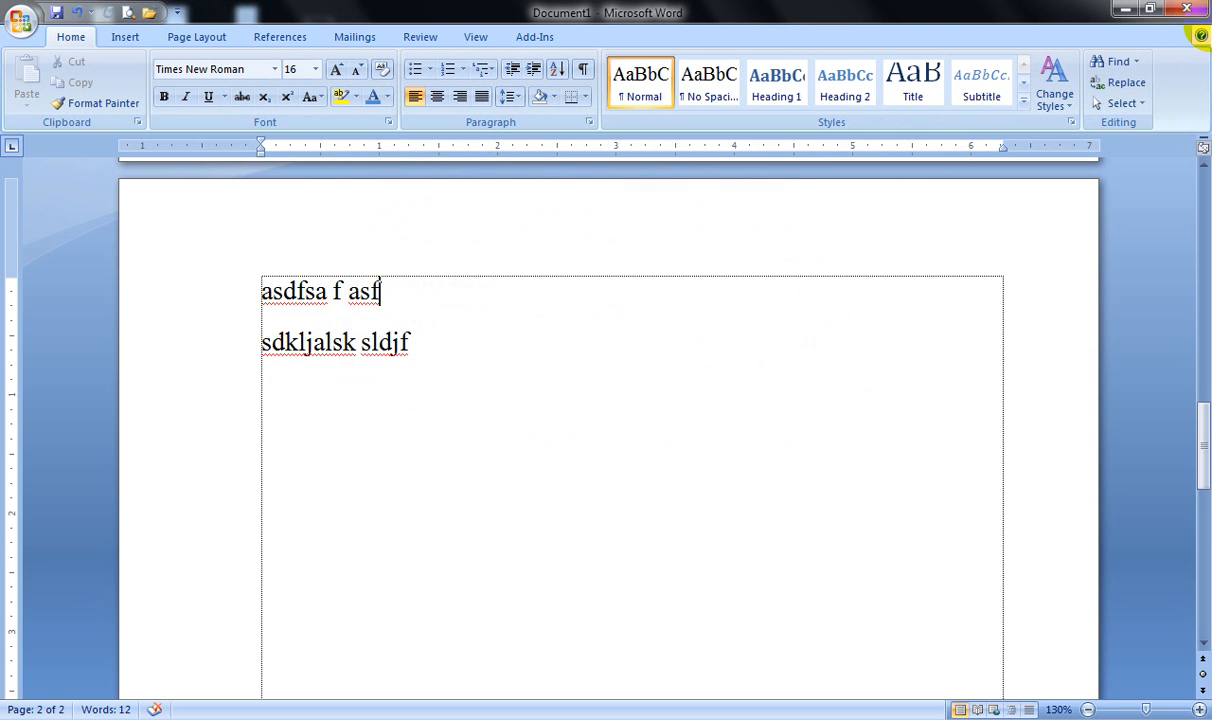
Read the Word Help topic "Delete a table or clear its contents" in the Tables category and close Help
{"action": "left_click", "coordinate": [1202, 38]}
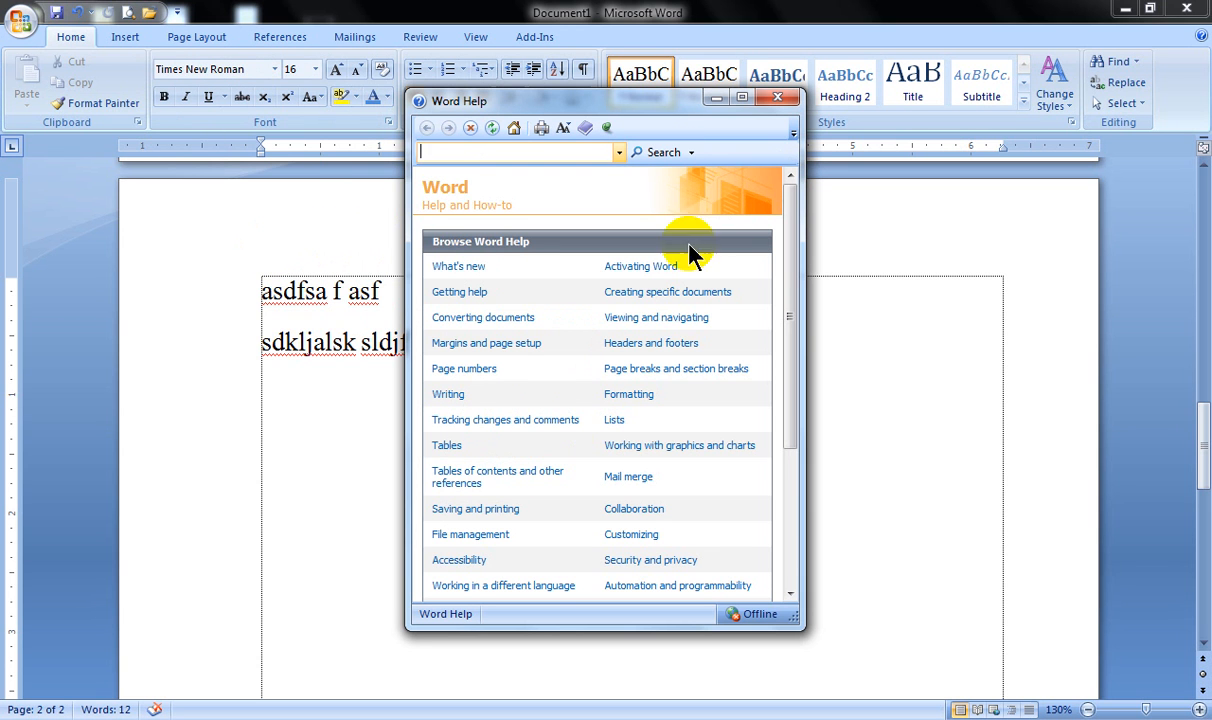
{"action": "left_click", "coordinate": [447, 447]}
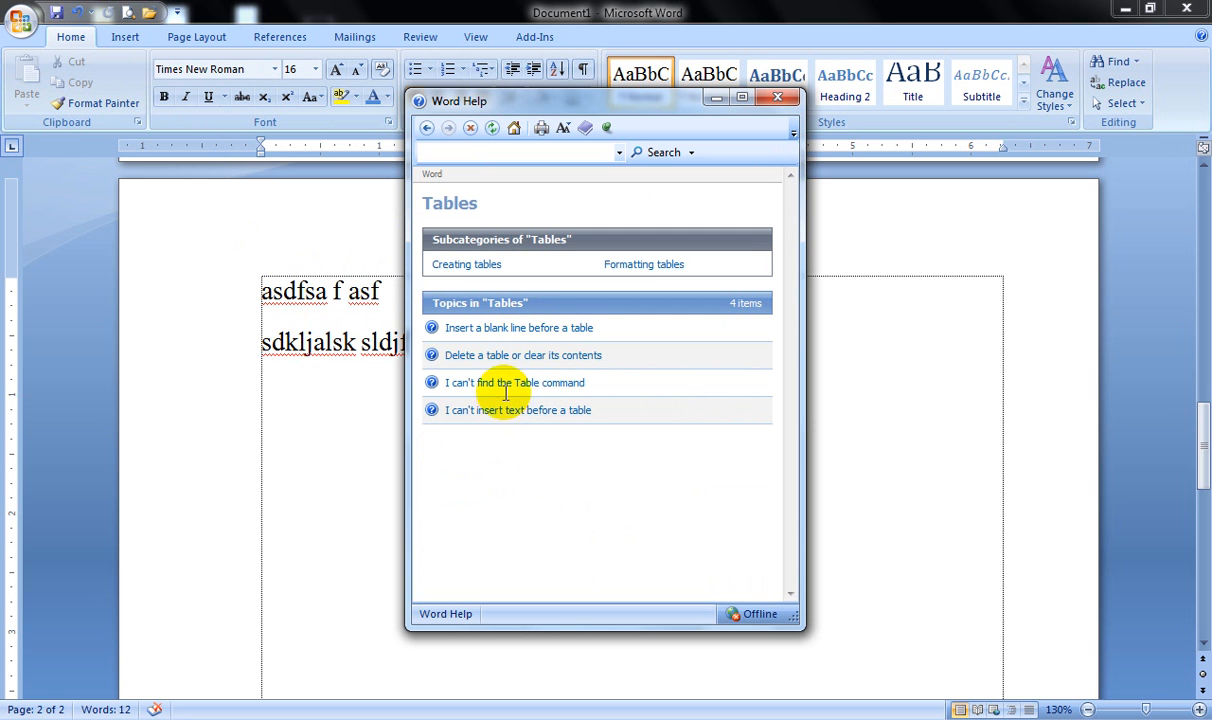
{"action": "left_click", "coordinate": [491, 358]}
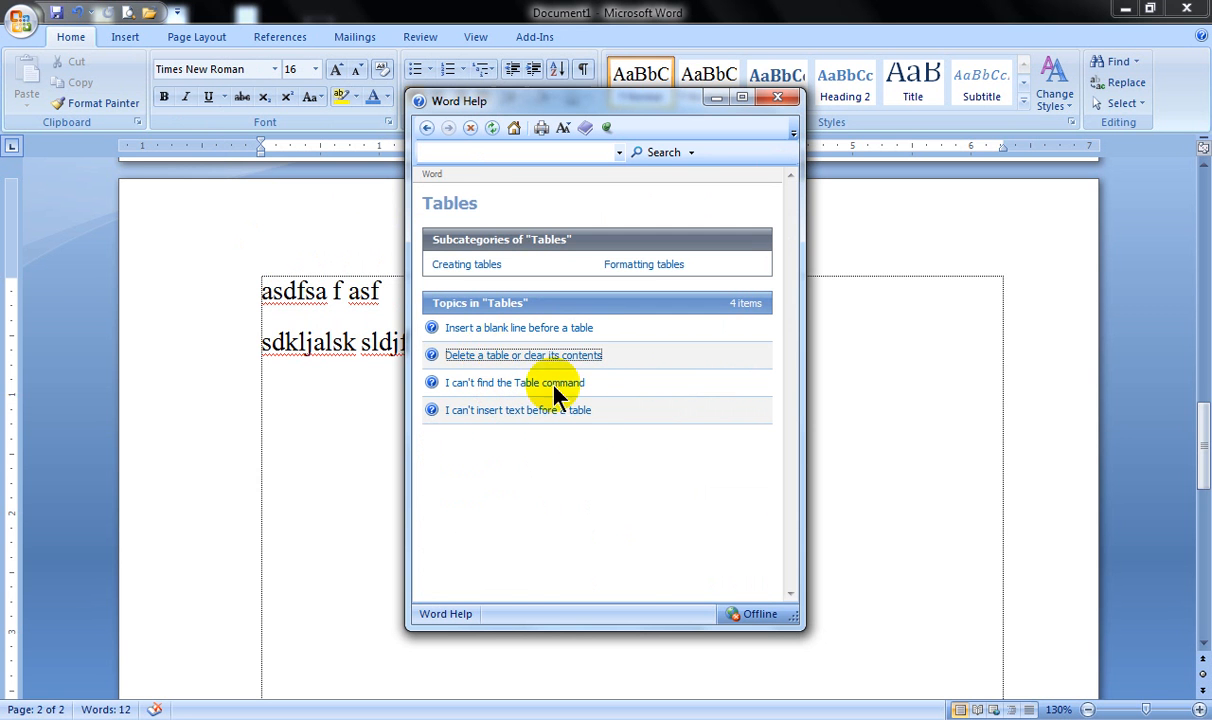
{"action": "scroll", "coordinate": [549, 390], "scroll_direction": "down", "scroll_amount": 6}
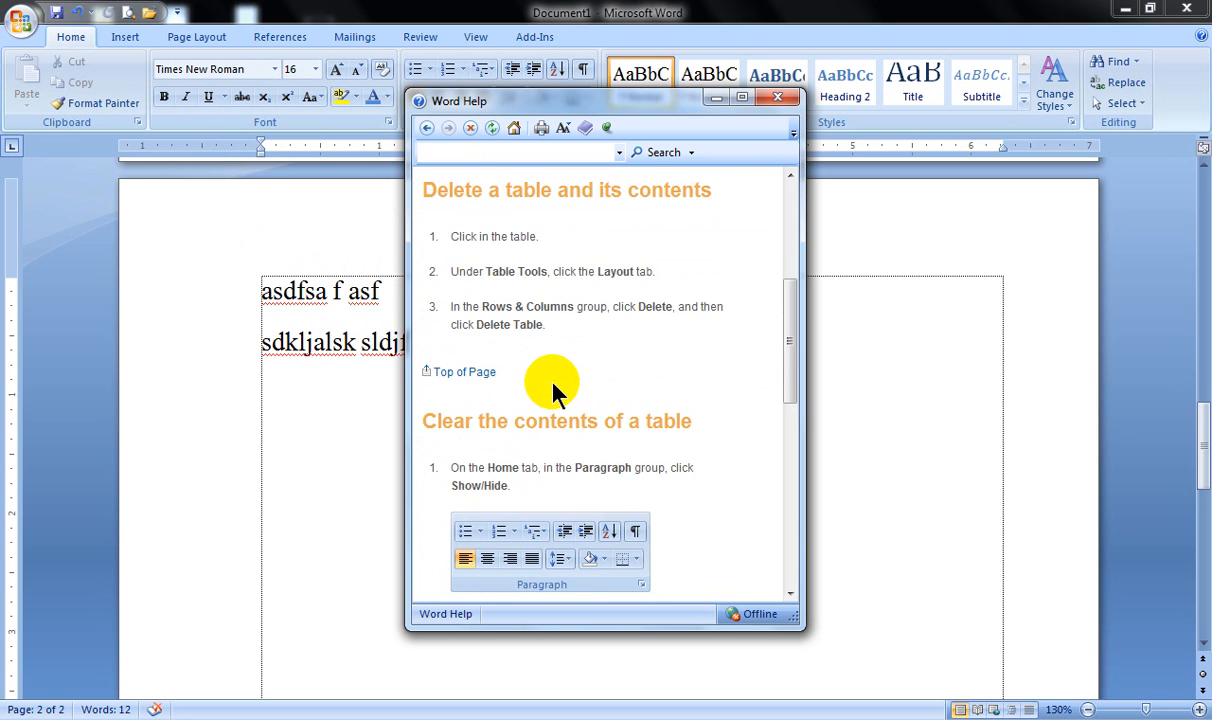
{"action": "scroll", "coordinate": [545, 408], "scroll_direction": "down", "scroll_amount": 4}
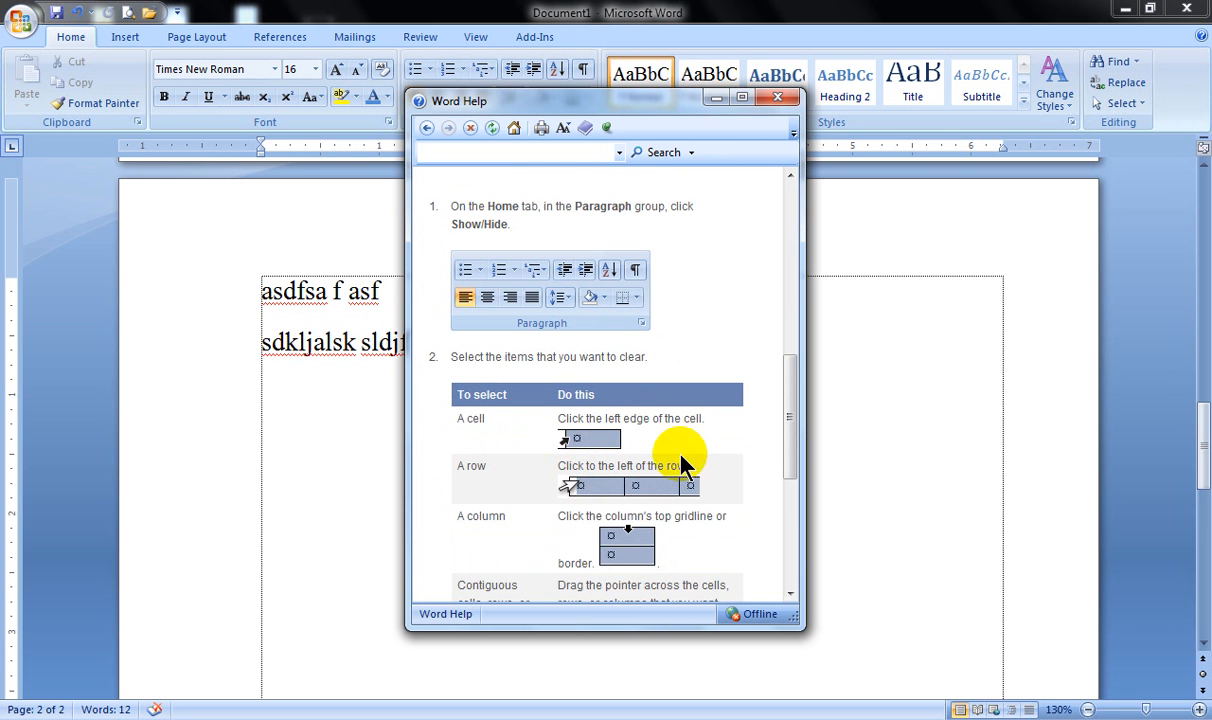
{"action": "scroll", "coordinate": [657, 455], "scroll_direction": "down", "scroll_amount": 4}
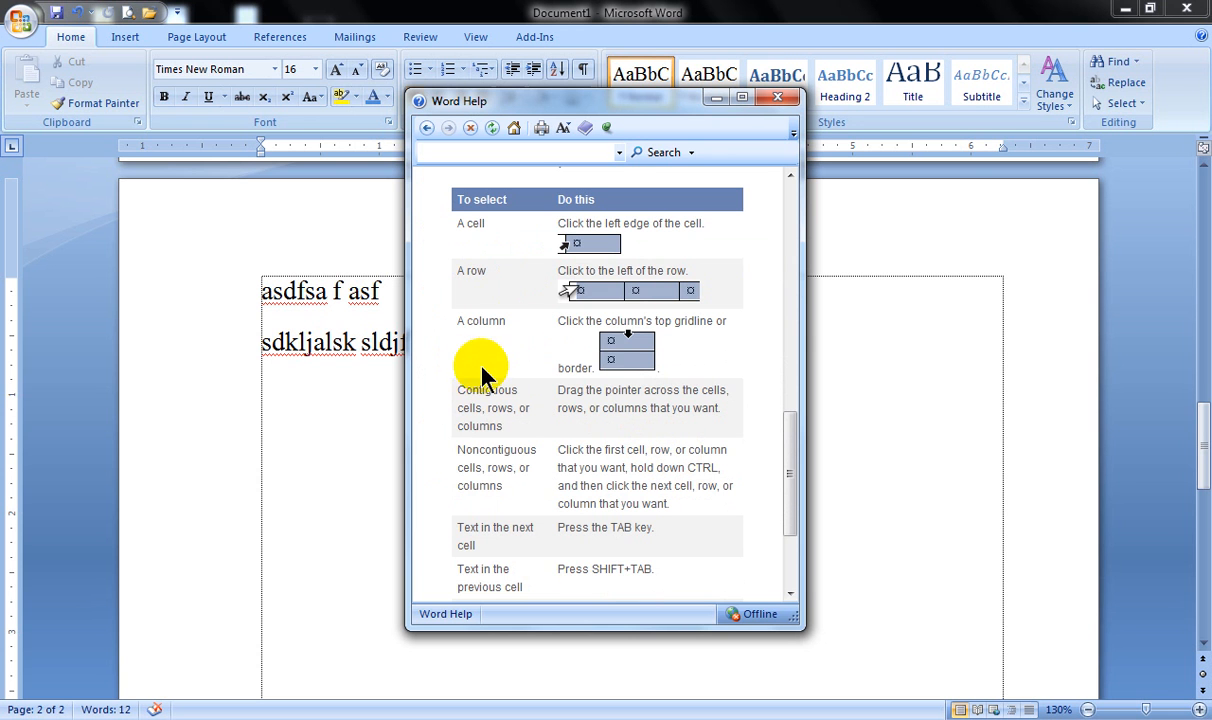
{"action": "scroll", "coordinate": [615, 435], "scroll_direction": "down", "scroll_amount": 3}
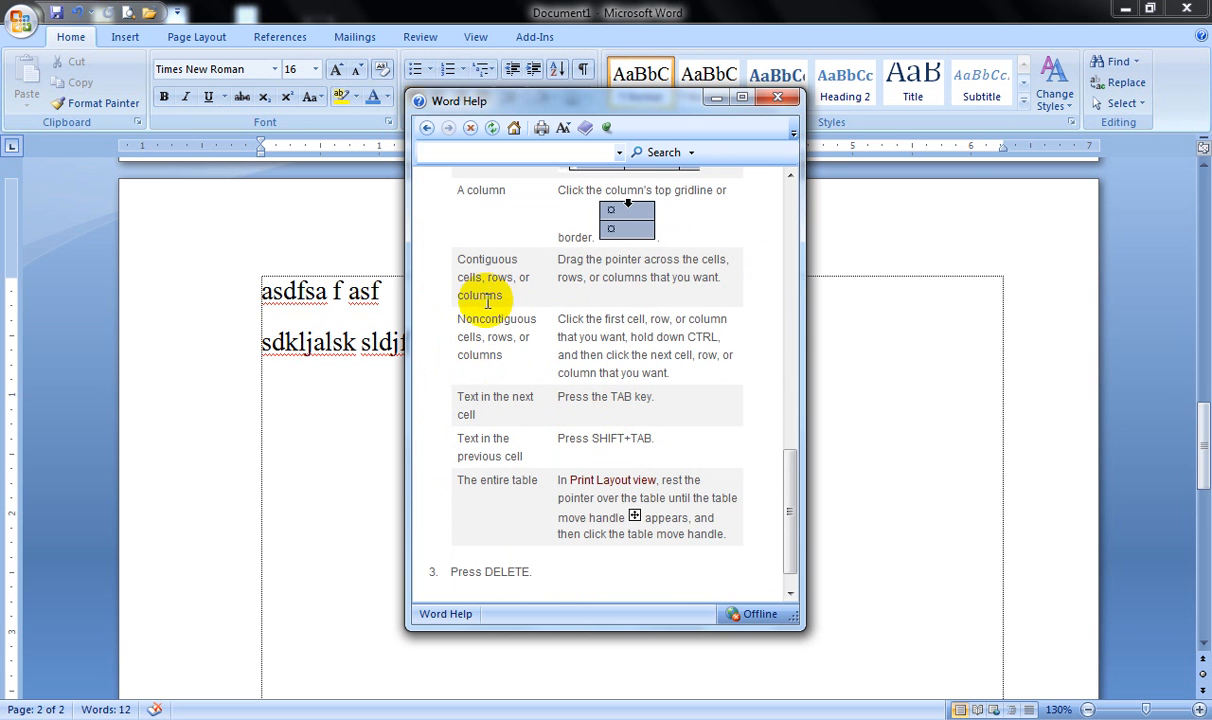
{"action": "scroll", "coordinate": [676, 433], "scroll_direction": "down", "scroll_amount": 1}
{"action": "scroll", "coordinate": [650, 365], "scroll_direction": "up", "scroll_amount": 8}
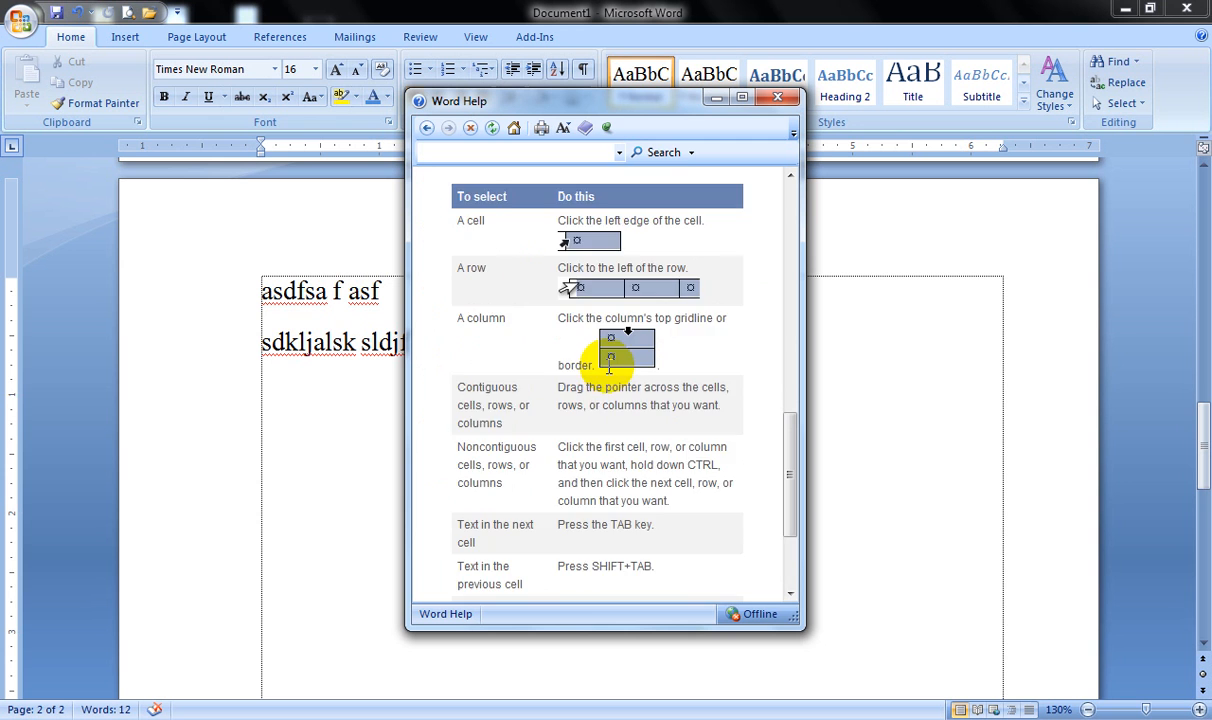
{"action": "scroll", "coordinate": [610, 368], "scroll_direction": "up", "scroll_amount": 2}
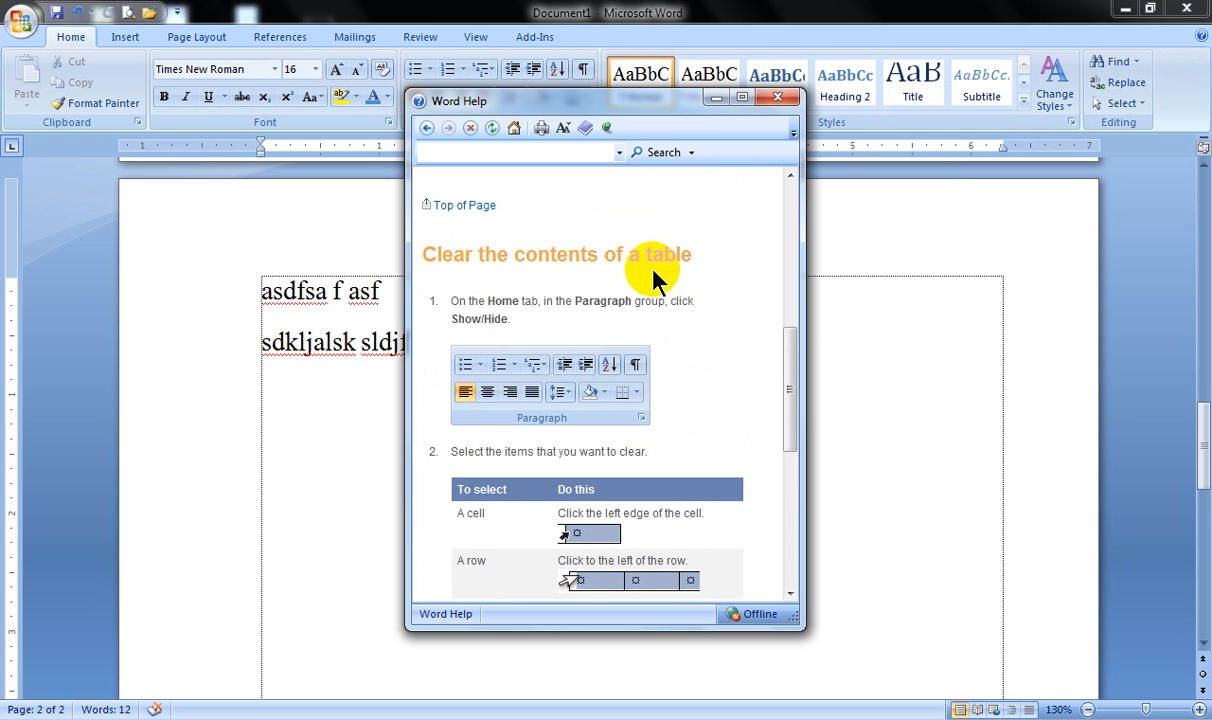
{"action": "left_click", "coordinate": [776, 101]}
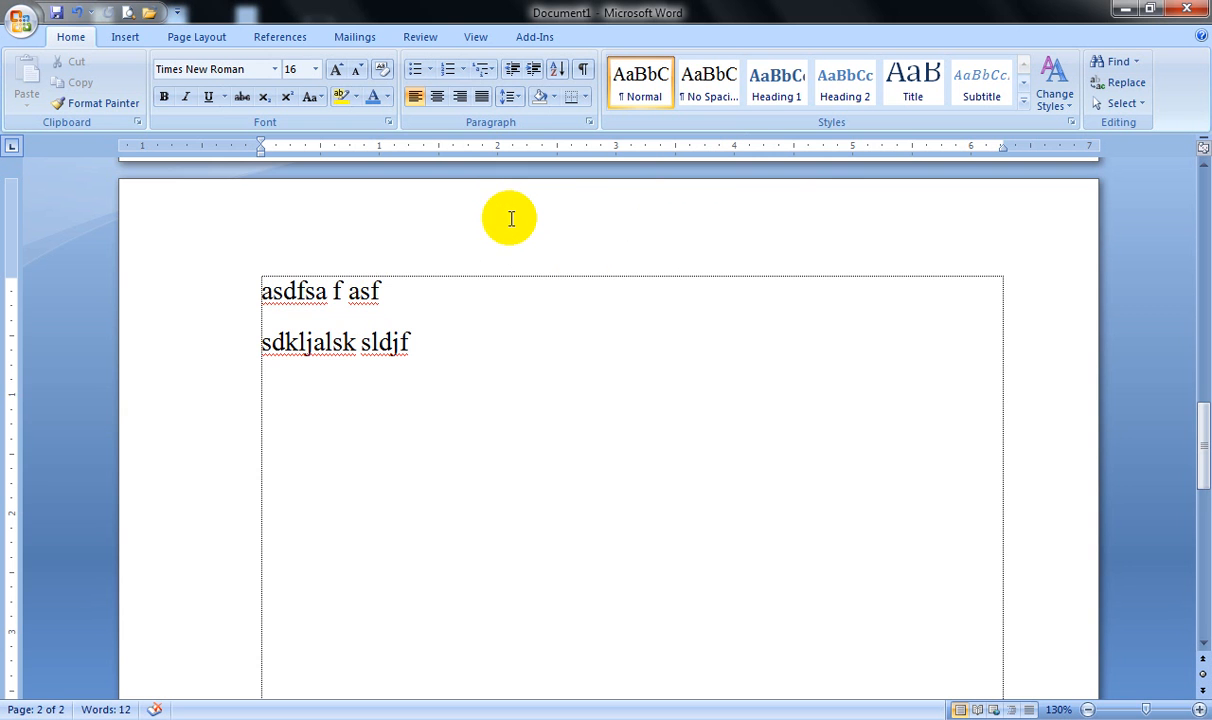
Hide the white space between the document's pages, starting from the first page's upper edge, and look through the pages
{"action": "scroll", "coordinate": [517, 211], "scroll_direction": "up", "scroll_amount": 2}
{"action": "scroll", "coordinate": [532, 204], "scroll_direction": "up", "scroll_amount": 7}
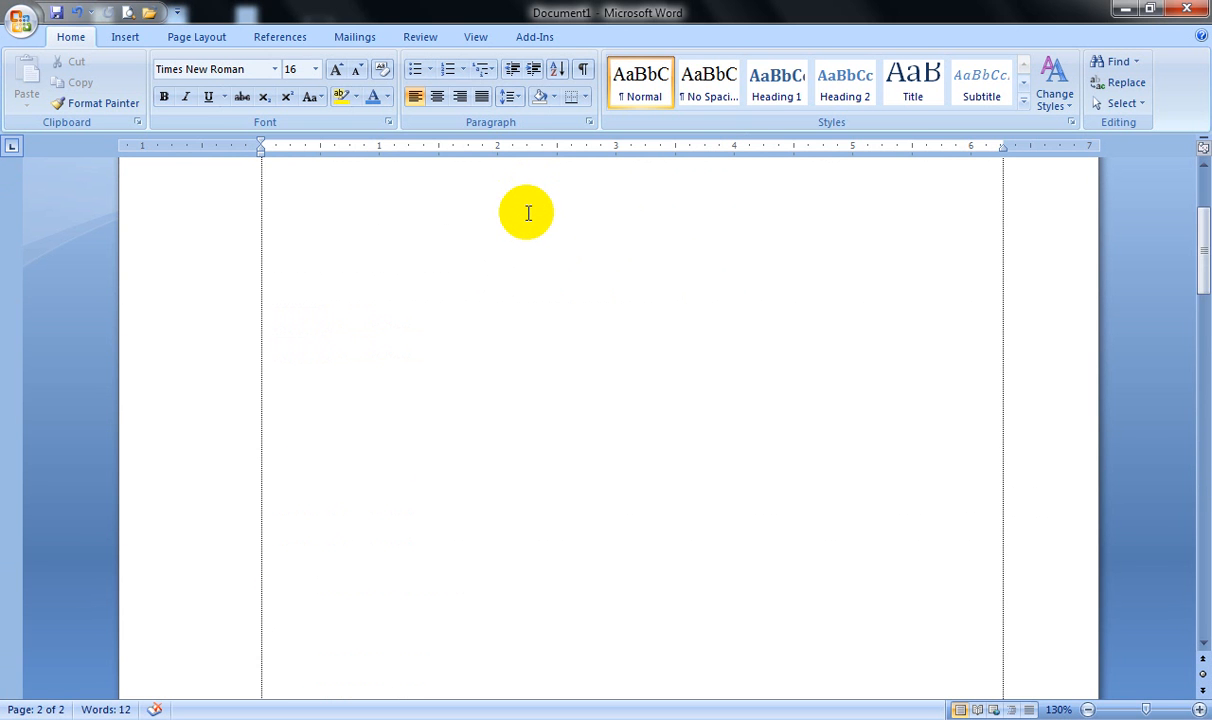
{"action": "scroll", "coordinate": [522, 220], "scroll_direction": "up", "scroll_amount": 3}
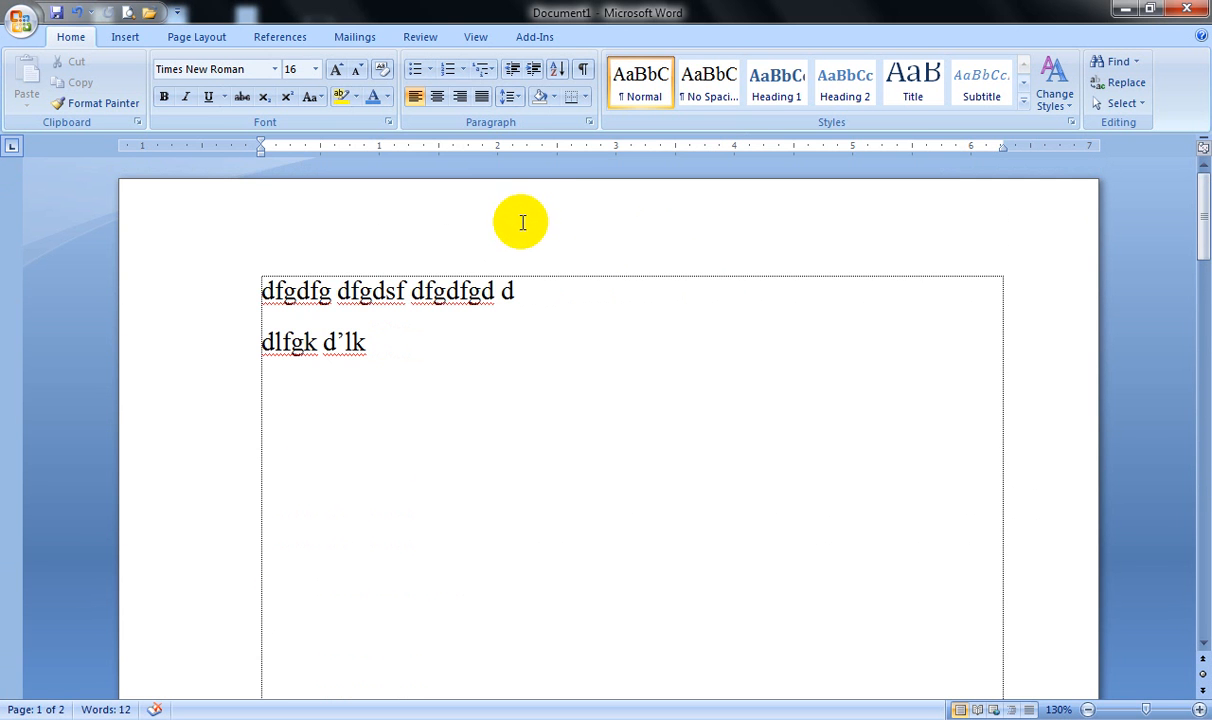
{"action": "double_click", "coordinate": [657, 175]}
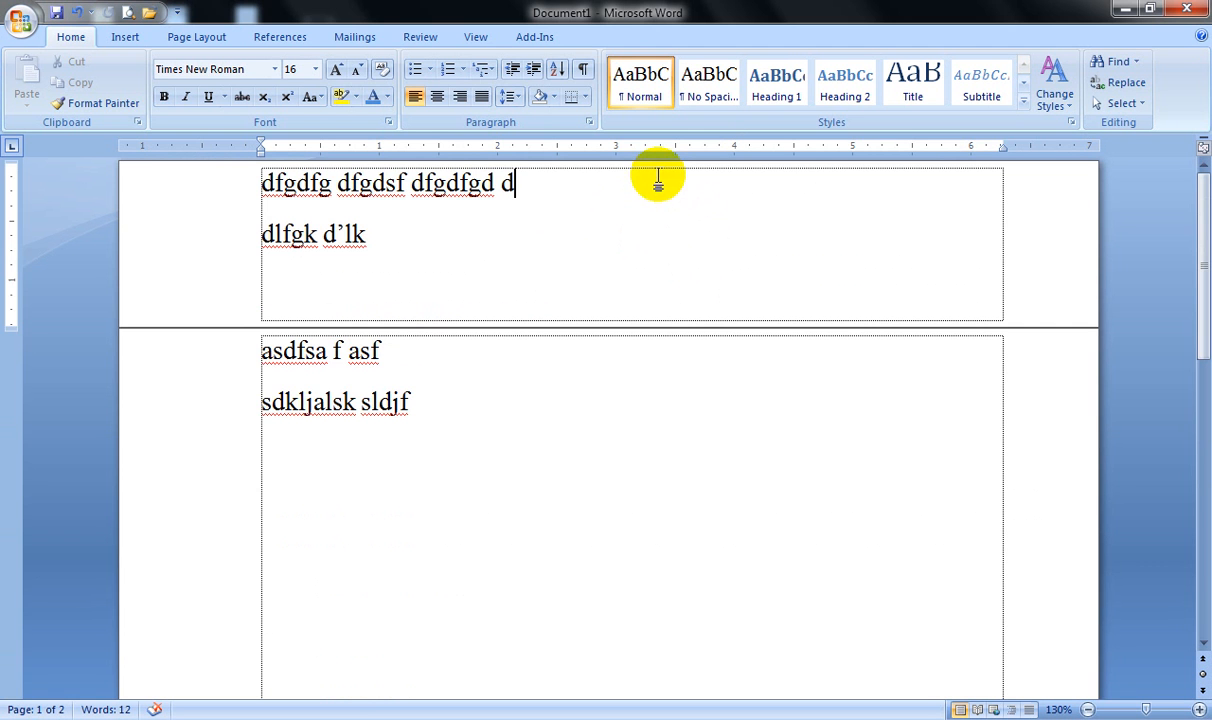
{"action": "scroll", "coordinate": [603, 237], "scroll_direction": "down", "scroll_amount": 5}
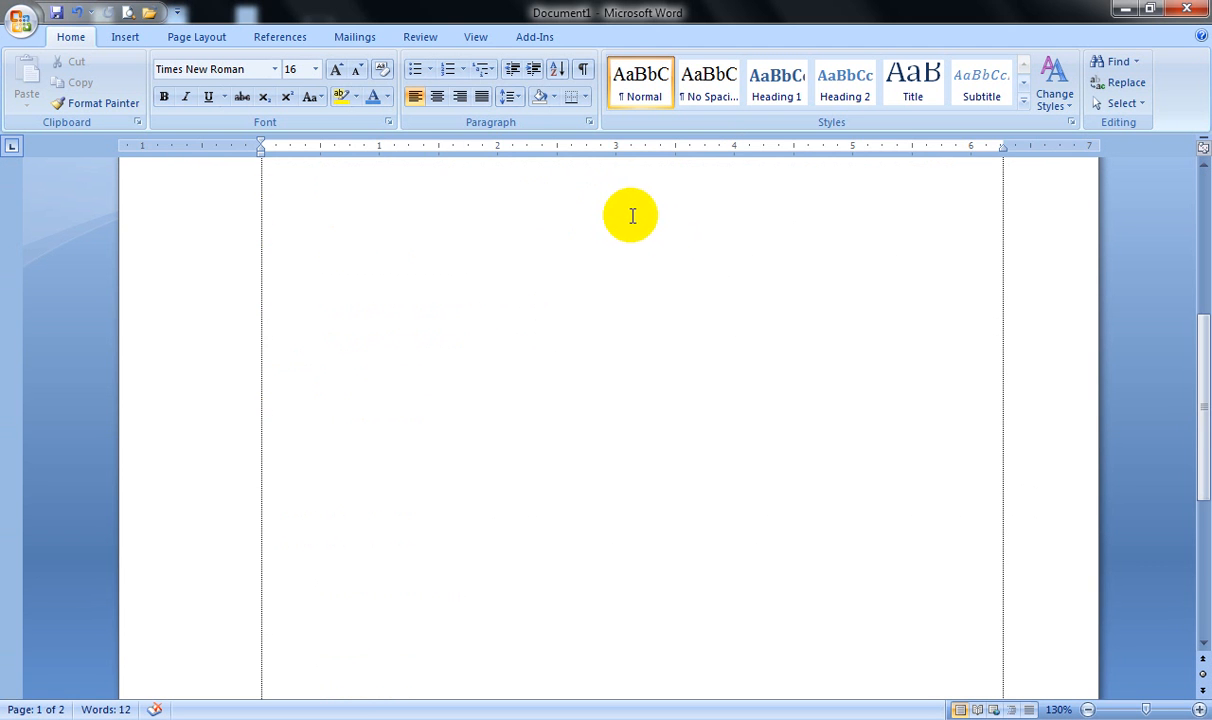
{"action": "scroll", "coordinate": [640, 205], "scroll_direction": "up", "scroll_amount": 4}
{"action": "scroll", "coordinate": [632, 197], "scroll_direction": "up", "scroll_amount": 2}
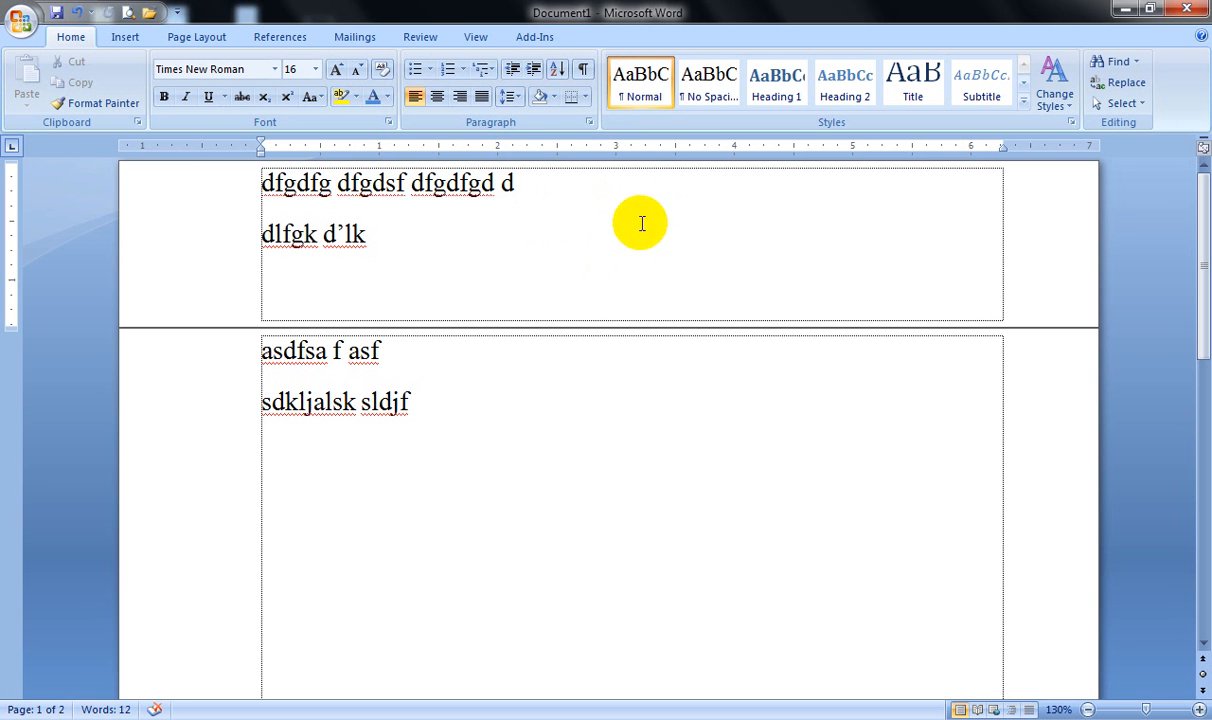
Show the white space between the document's pages again from the first page's upper edge, and look through the pages
{"action": "double_click", "coordinate": [433, 292]}
{"action": "scroll", "coordinate": [492, 275], "scroll_direction": "down", "scroll_amount": 5}
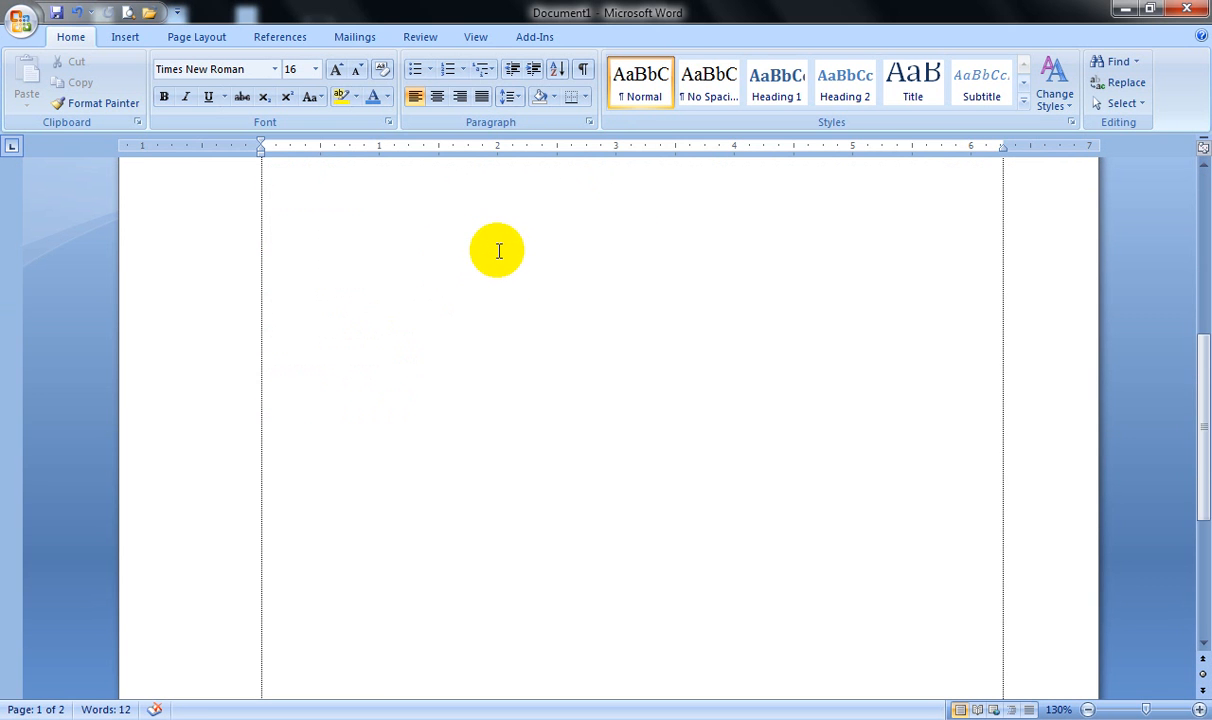
{"action": "scroll", "coordinate": [500, 252], "scroll_direction": "up", "scroll_amount": 5}
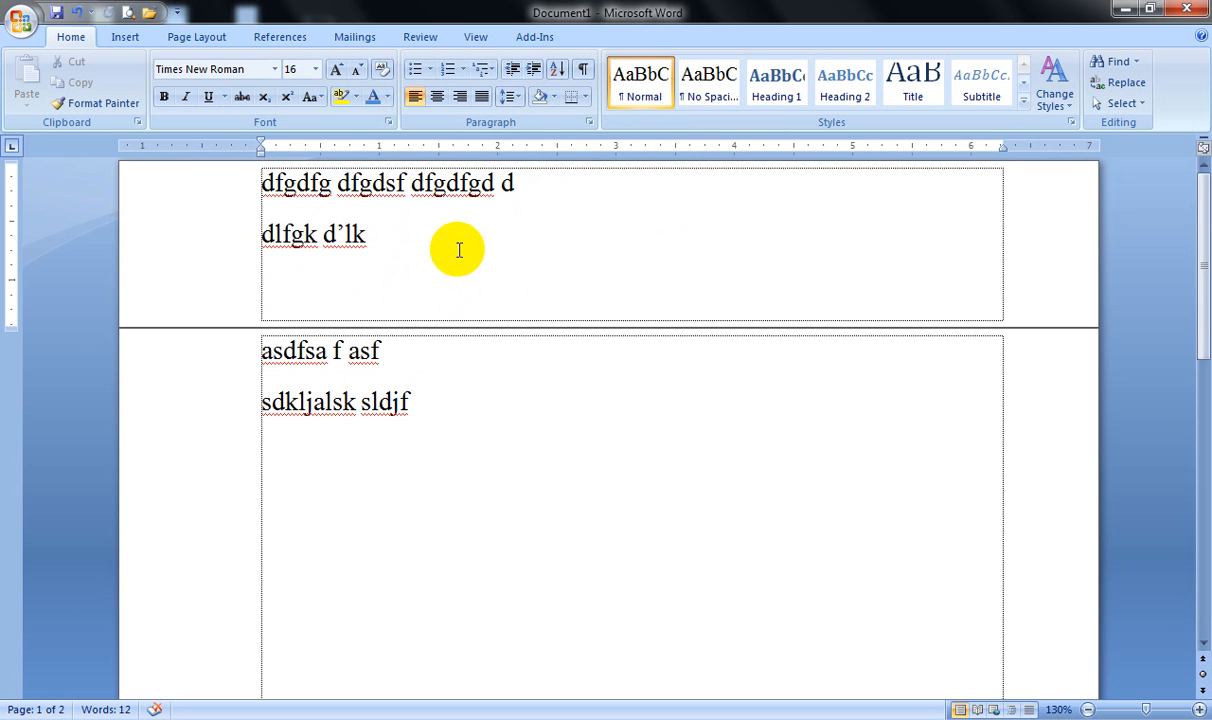
{"action": "double_click", "coordinate": [675, 162]}
{"action": "scroll", "coordinate": [557, 212], "scroll_direction": "down", "scroll_amount": 3}
{"action": "right_click", "coordinate": [525, 294]}
{"action": "scroll", "coordinate": [495, 270], "scroll_direction": "down", "scroll_amount": 3}
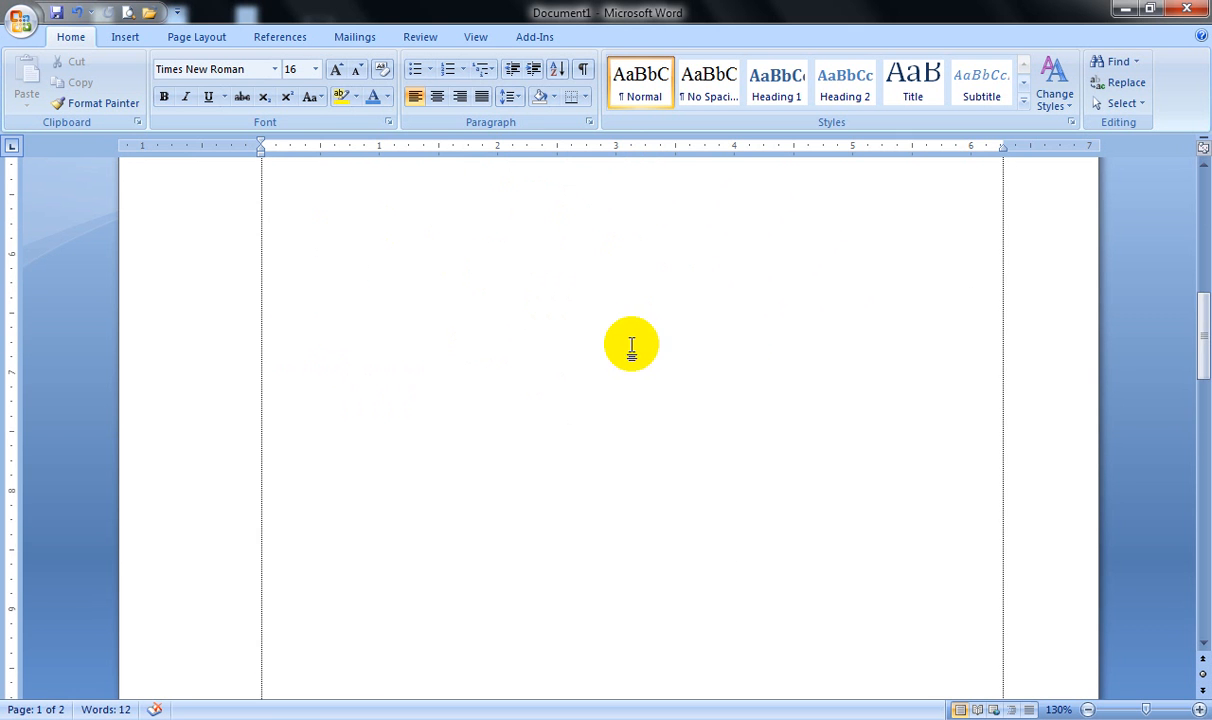
{"action": "scroll", "coordinate": [600, 320], "scroll_direction": "down", "scroll_amount": 3}
{"action": "scroll", "coordinate": [590, 290], "scroll_direction": "up", "scroll_amount": 3}
{"action": "scroll", "coordinate": [600, 330], "scroll_direction": "up", "scroll_amount": 5}
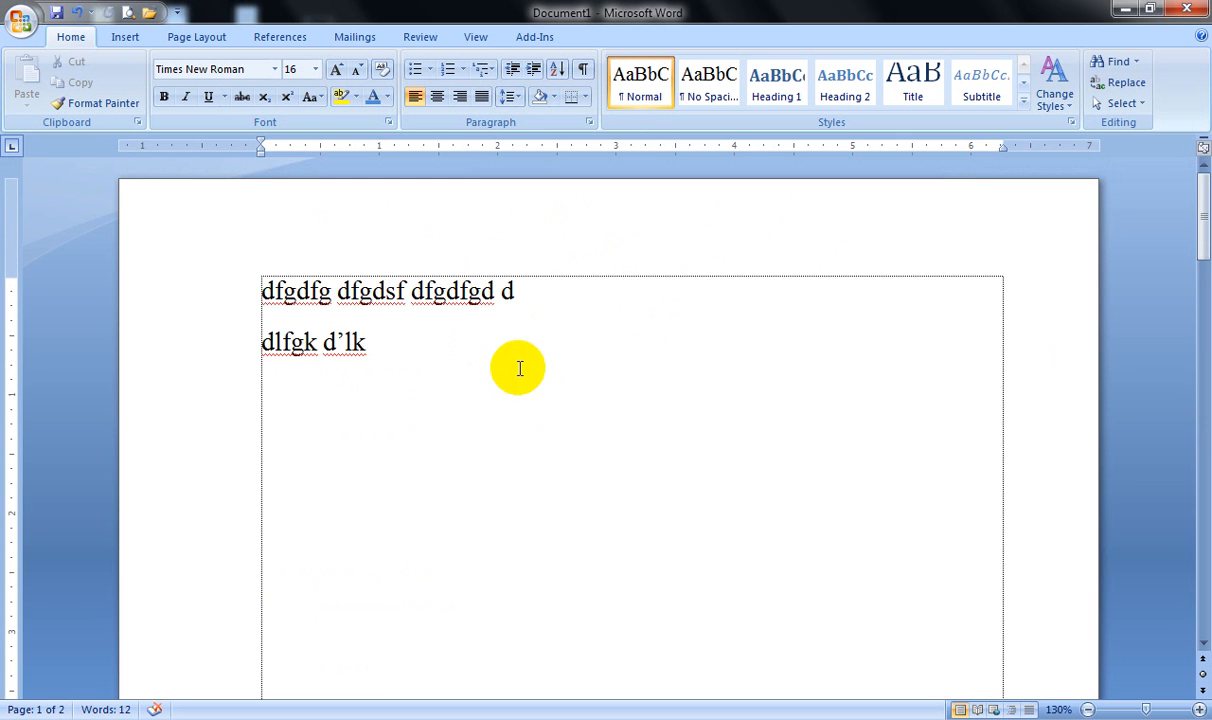
Add the sample text "lsdf sdfjksd", "lskdjf sldkjf" and ";lksjdf slkdf asldkf" in the blank area below the first page's existing lines
{"action": "double_click", "coordinate": [497, 398]}
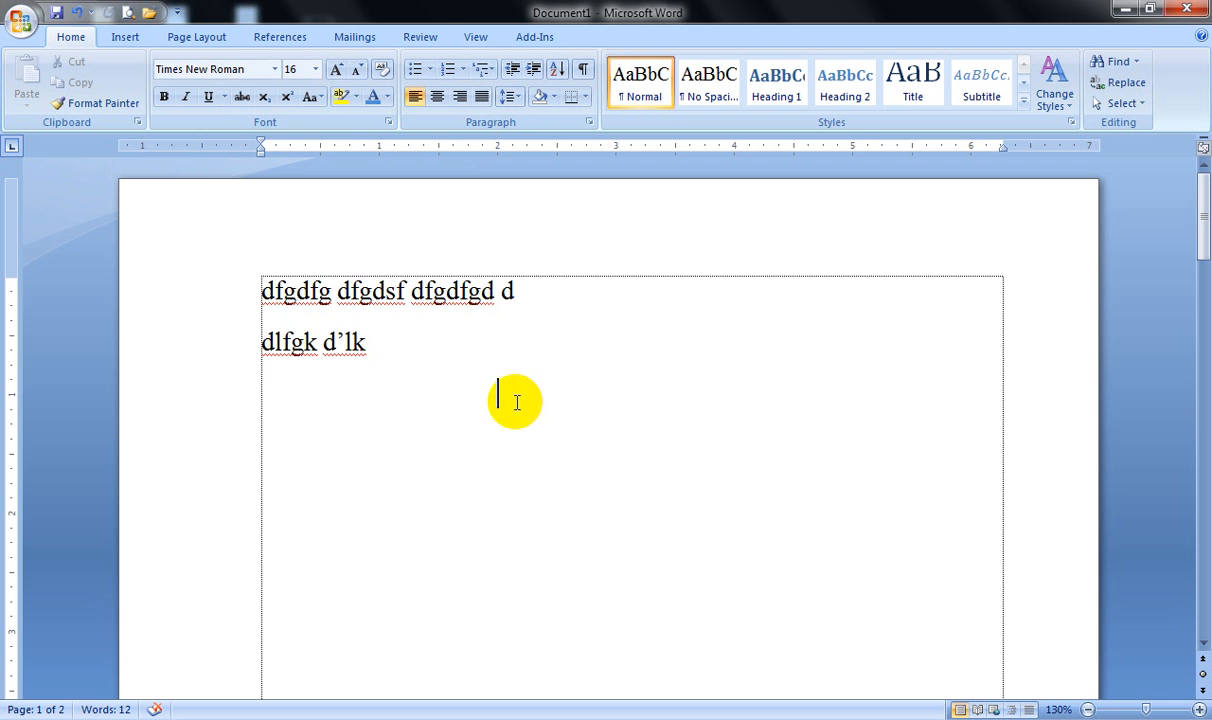
{"action": "key", "text": "ctrl+Page_Down"}
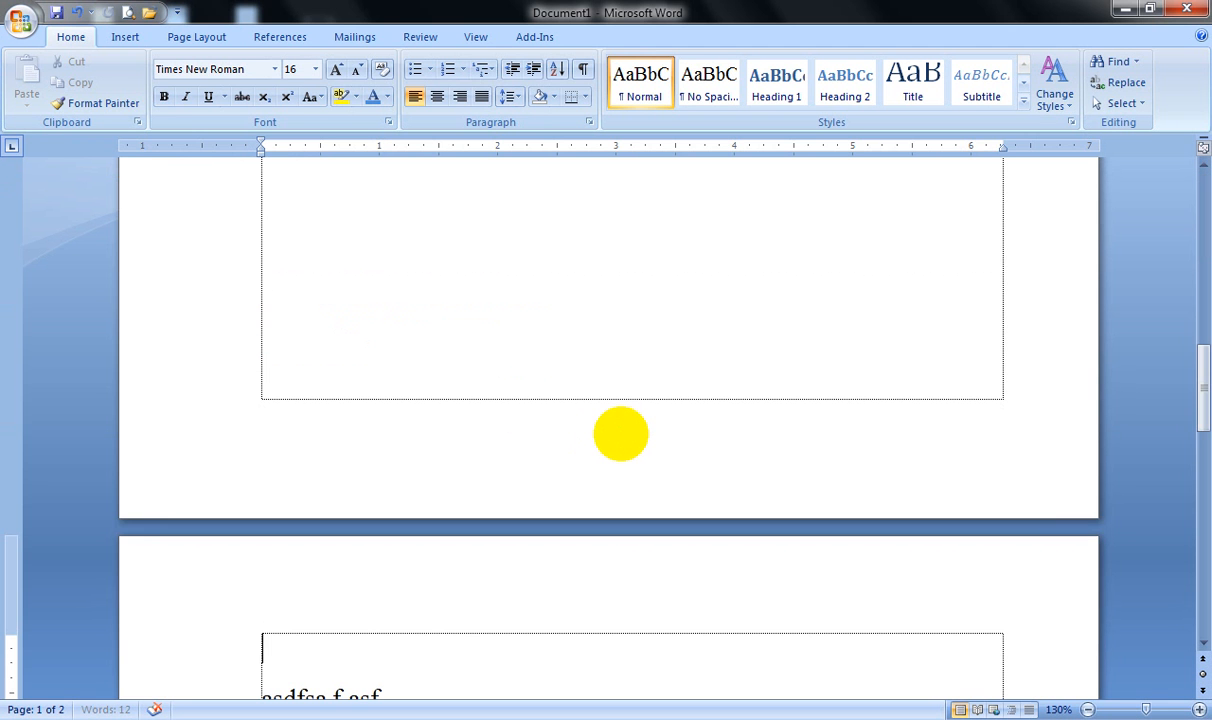
{"action": "scroll", "coordinate": [476, 335], "scroll_direction": "up", "scroll_amount": 15}
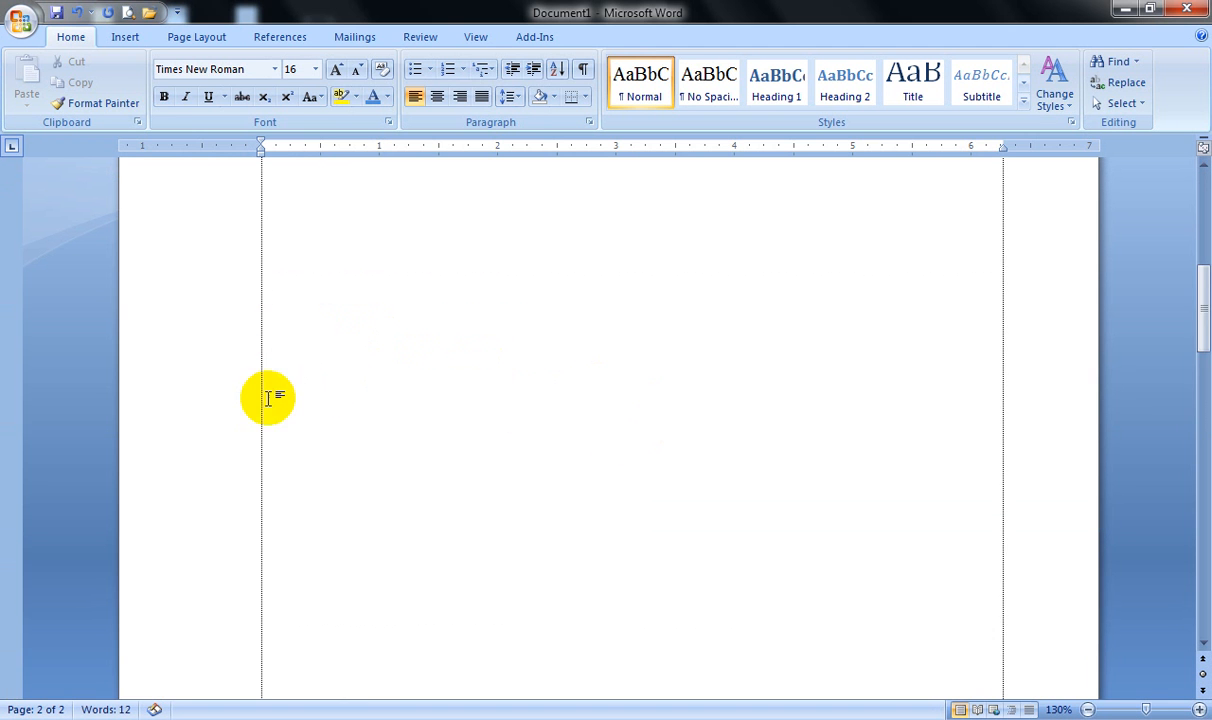
{"action": "left_click", "coordinate": [222, 401]}
{"action": "left_click", "coordinate": [387, 477]}
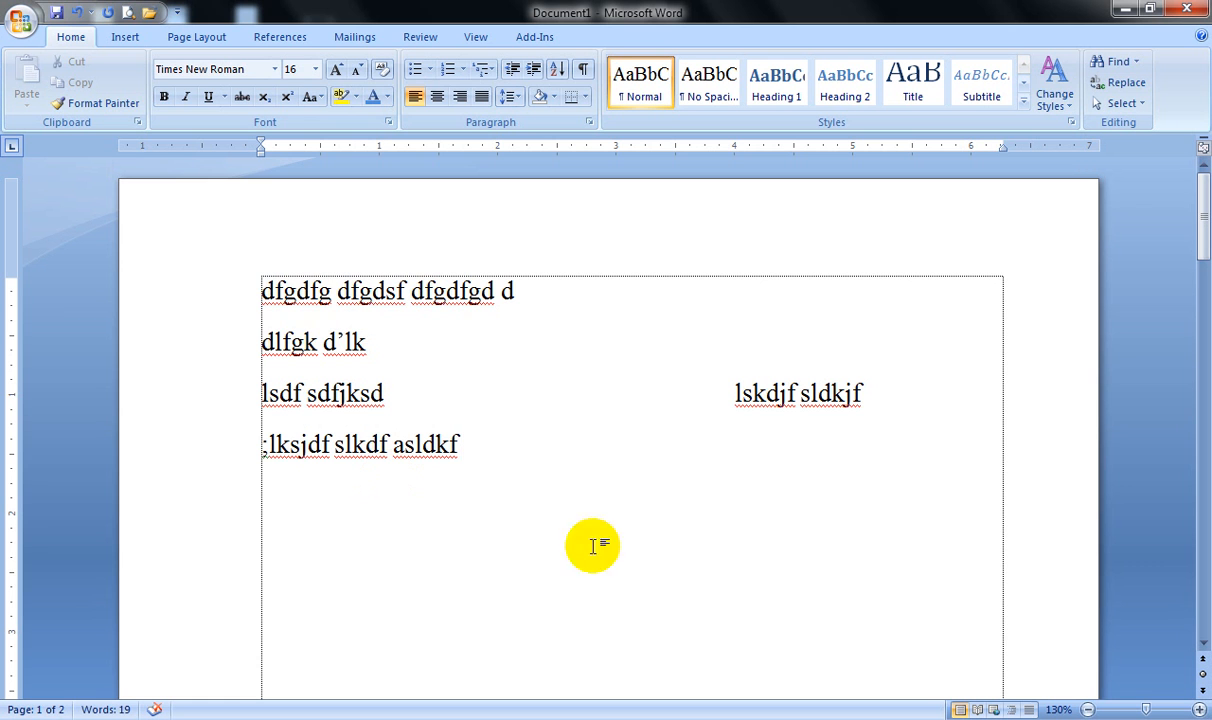
Look through the document's text and pages, return to the first page and dismiss the Windows color scheme message
{"action": "left_click", "coordinate": [366, 334]}
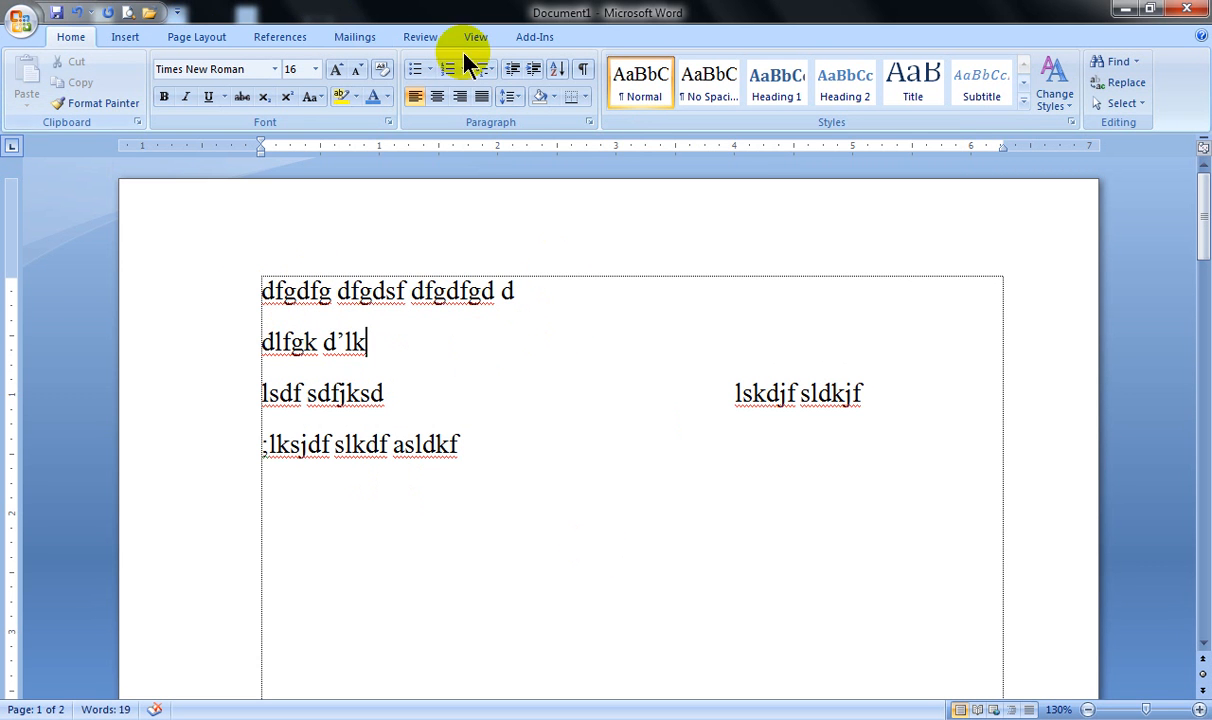
{"action": "left_click", "coordinate": [558, 315]}
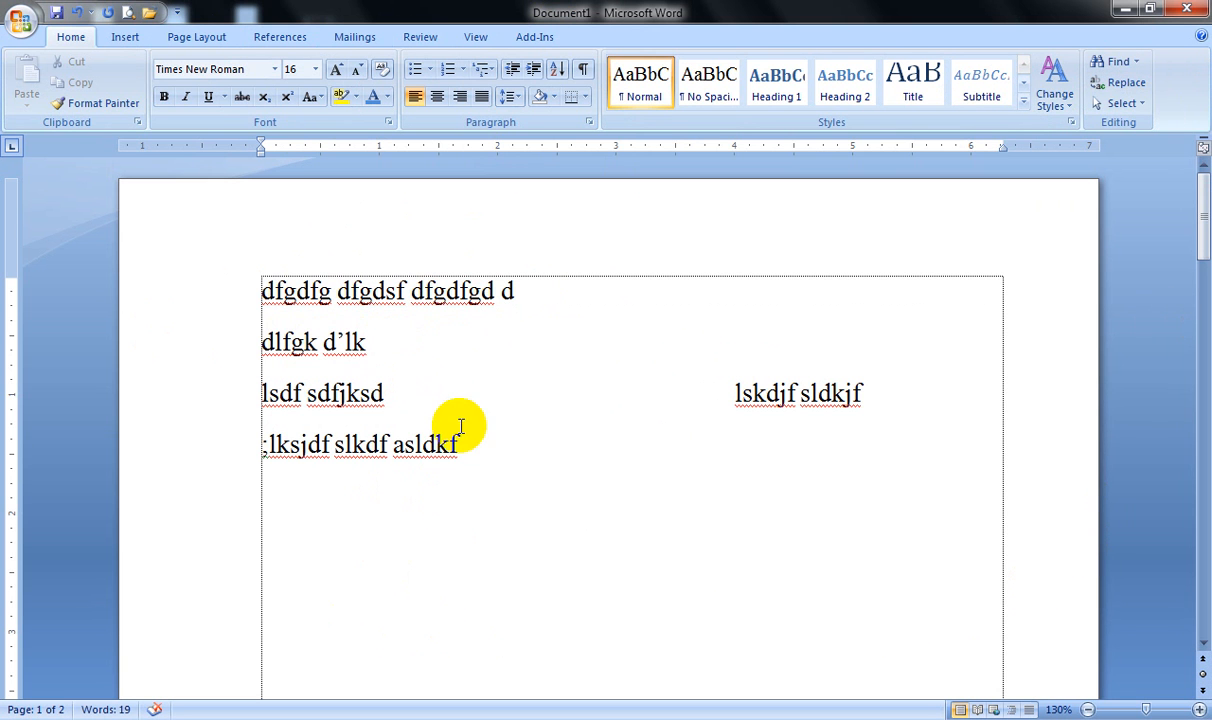
{"action": "scroll", "coordinate": [563, 400], "scroll_direction": "down", "scroll_amount": 6}
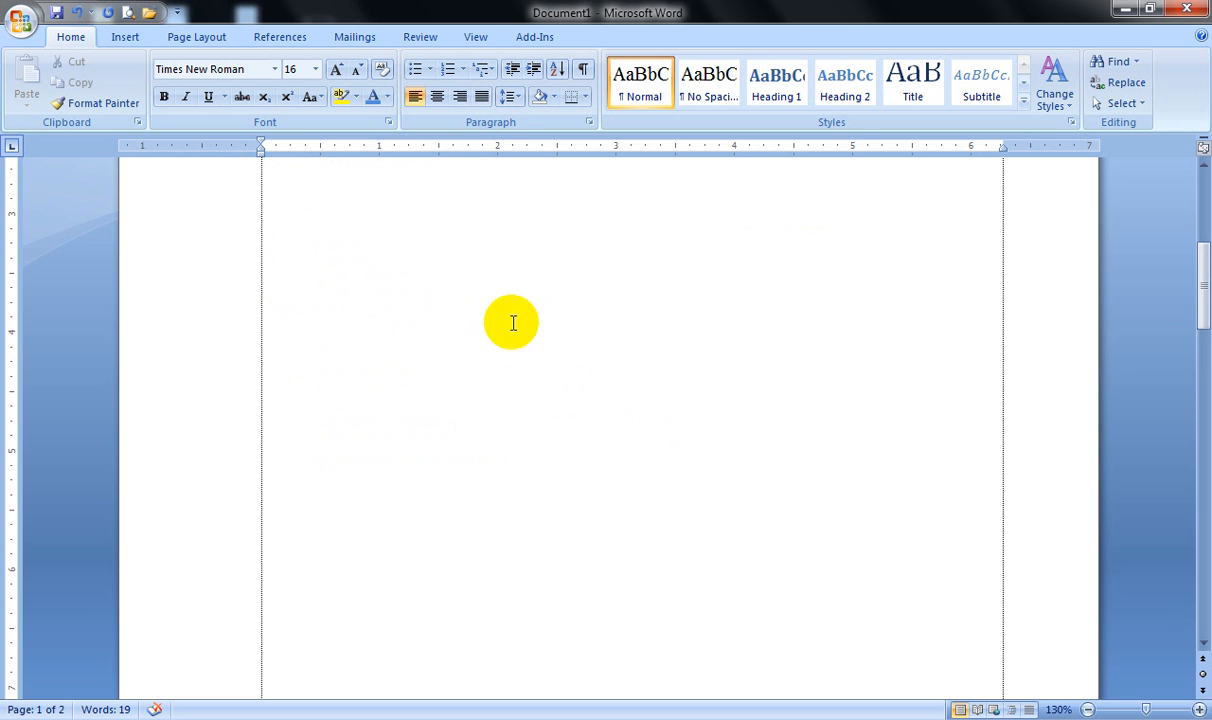
{"action": "scroll", "coordinate": [536, 330], "scroll_direction": "down", "scroll_amount": 5}
{"action": "scroll", "coordinate": [536, 323], "scroll_direction": "down", "scroll_amount": 5}
{"action": "scroll", "coordinate": [538, 322], "scroll_direction": "up", "scroll_amount": 15}
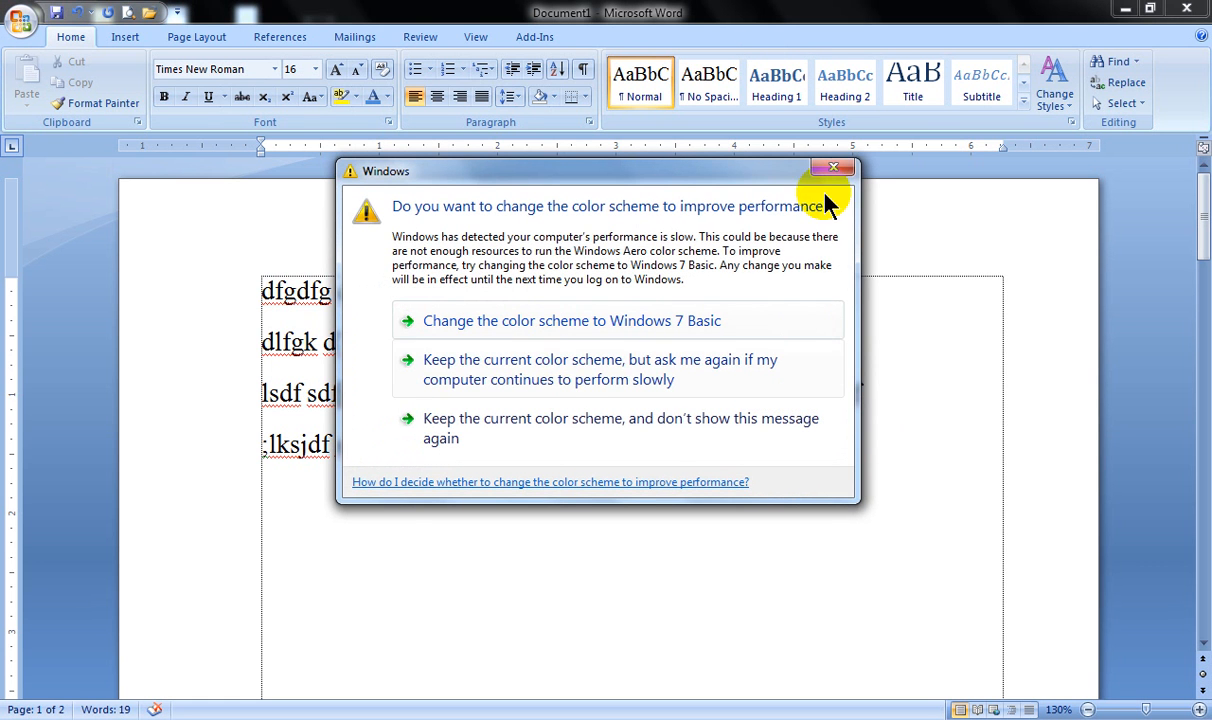
{"action": "left_click", "coordinate": [829, 170]}
{"action": "left_click", "coordinate": [1187, 9]}
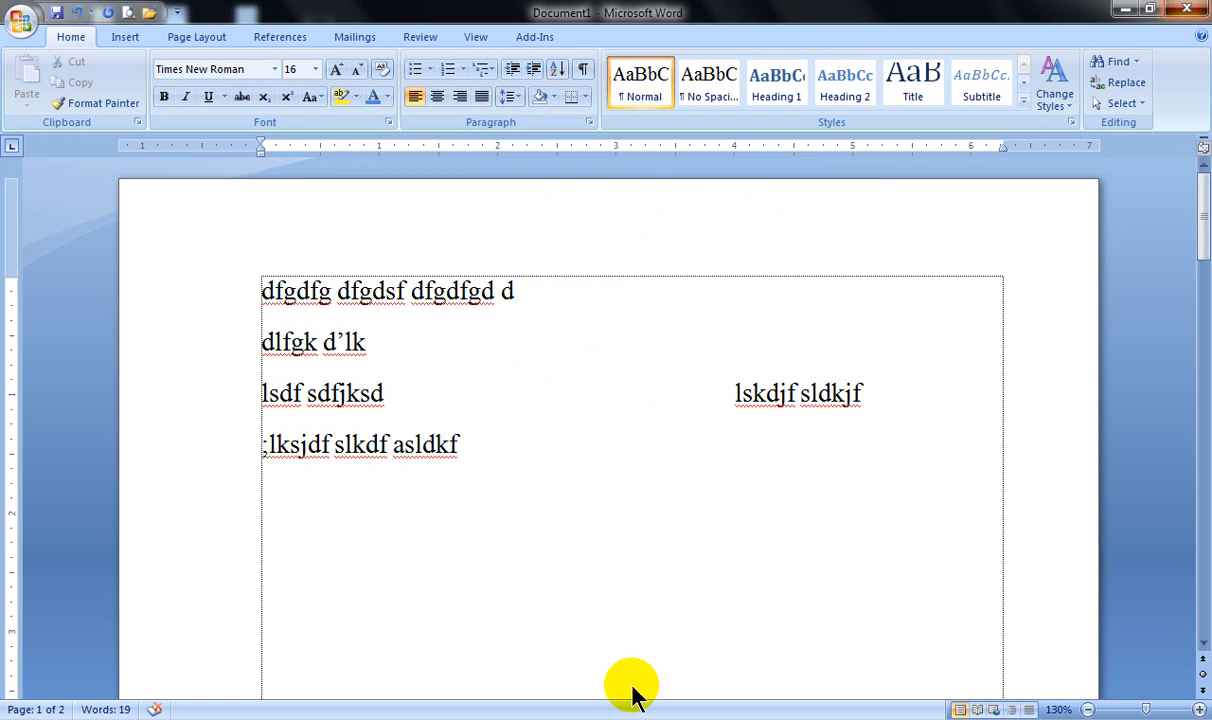